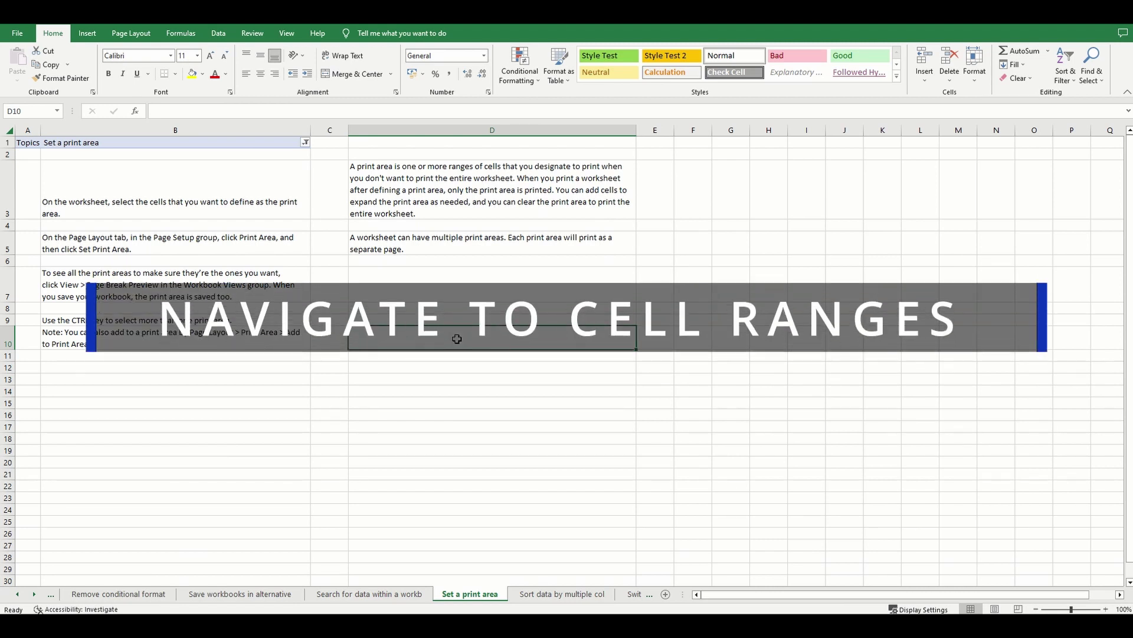
# - Select B3:B10 together with D3:D6 and examine both pages of the sheet's print preview
pyautogui.moveTo(132, 197); pyautogui.dragTo(130, 340)
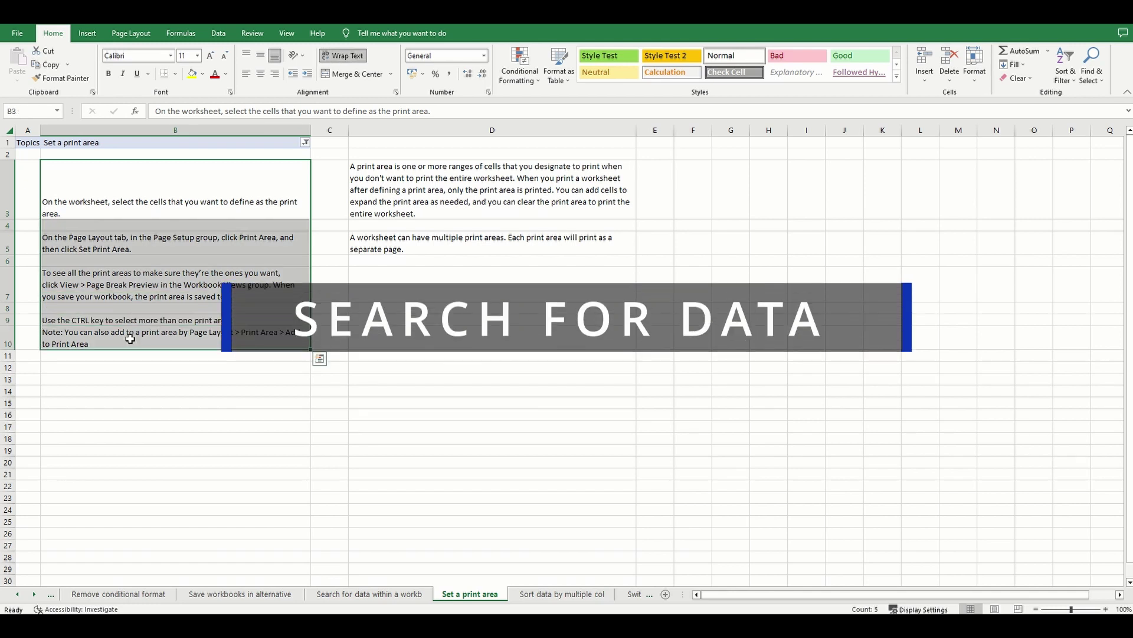
pyautogui.moveTo(467, 188); pyautogui.dragTo(473, 259)
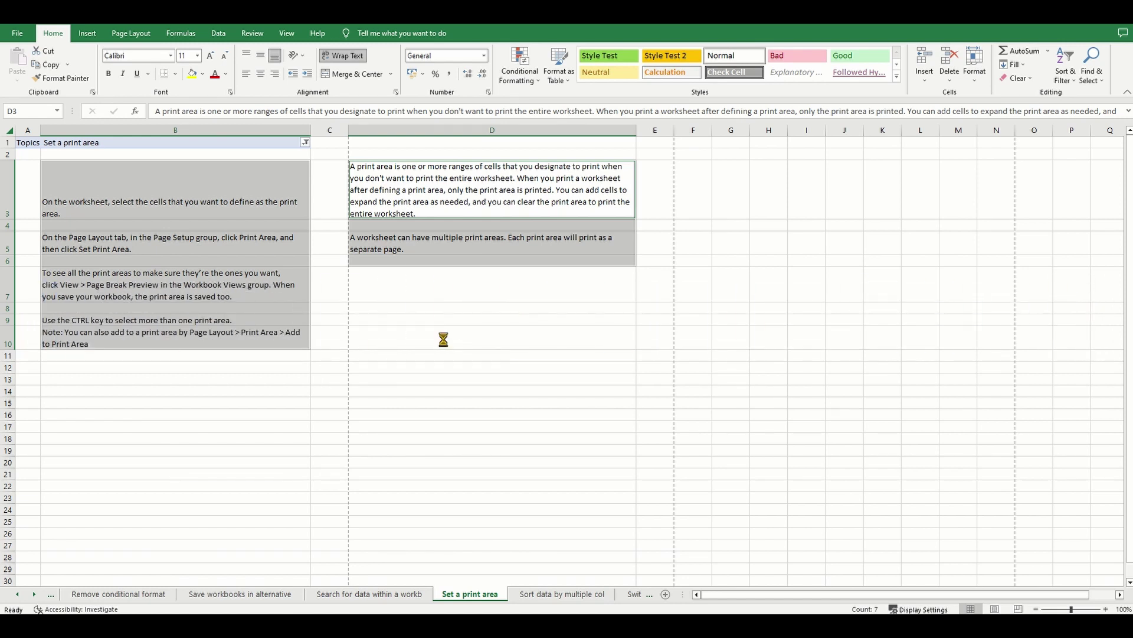
pyautogui.hotkey('ctrl', 'p')
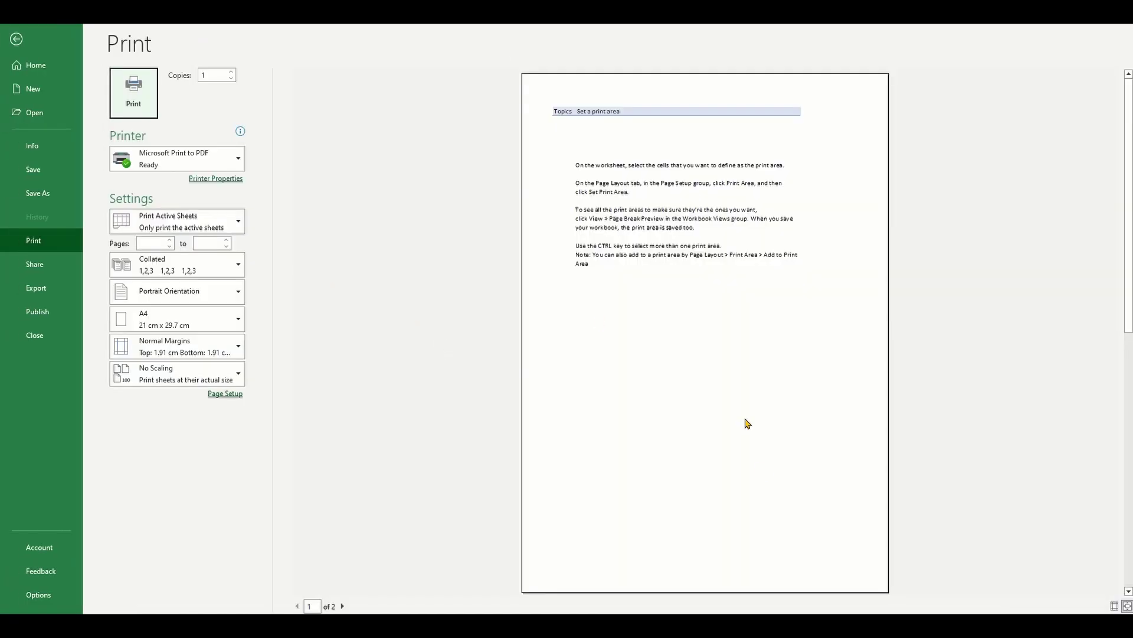
pyautogui.click(824, 541)
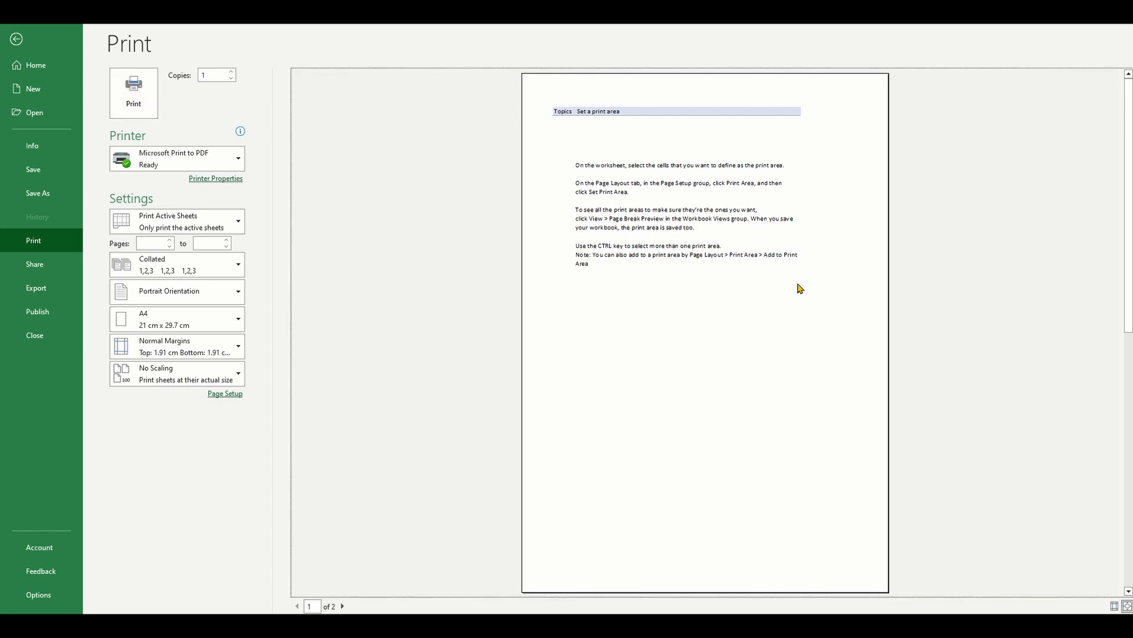
pyautogui.scroll(-2, 801, 288)
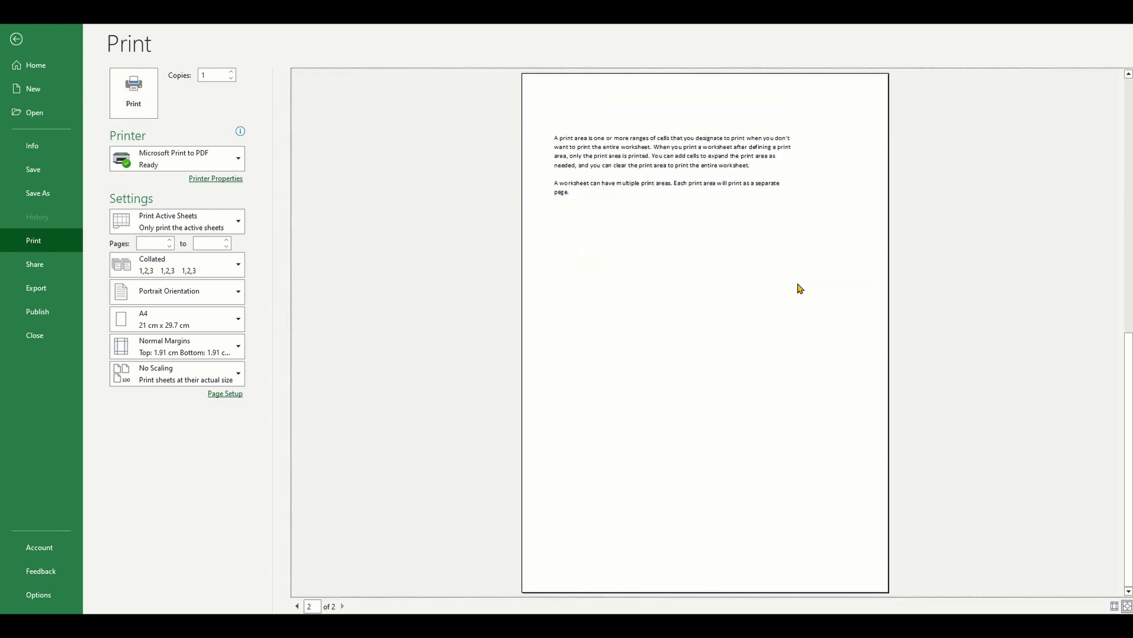
pyautogui.press('Escape')
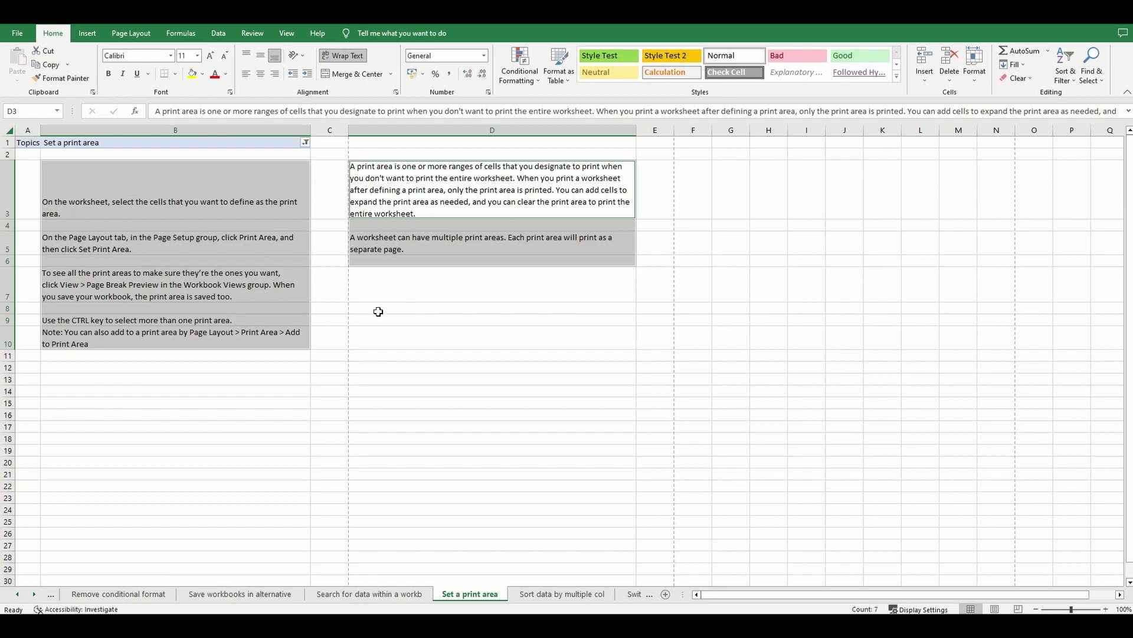
pyautogui.click(405, 376)
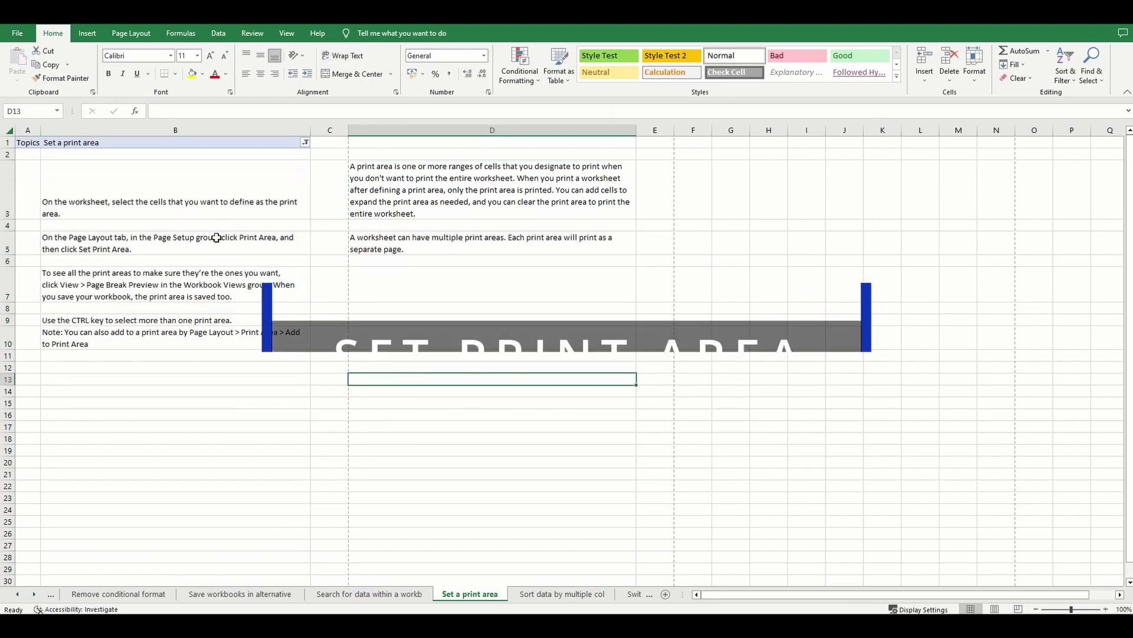
# - Select B3:B10 together with D3:D5 and open the print area options
pyautogui.click(218, 203)
pyautogui.moveTo(217, 203); pyautogui.dragTo(203, 335)
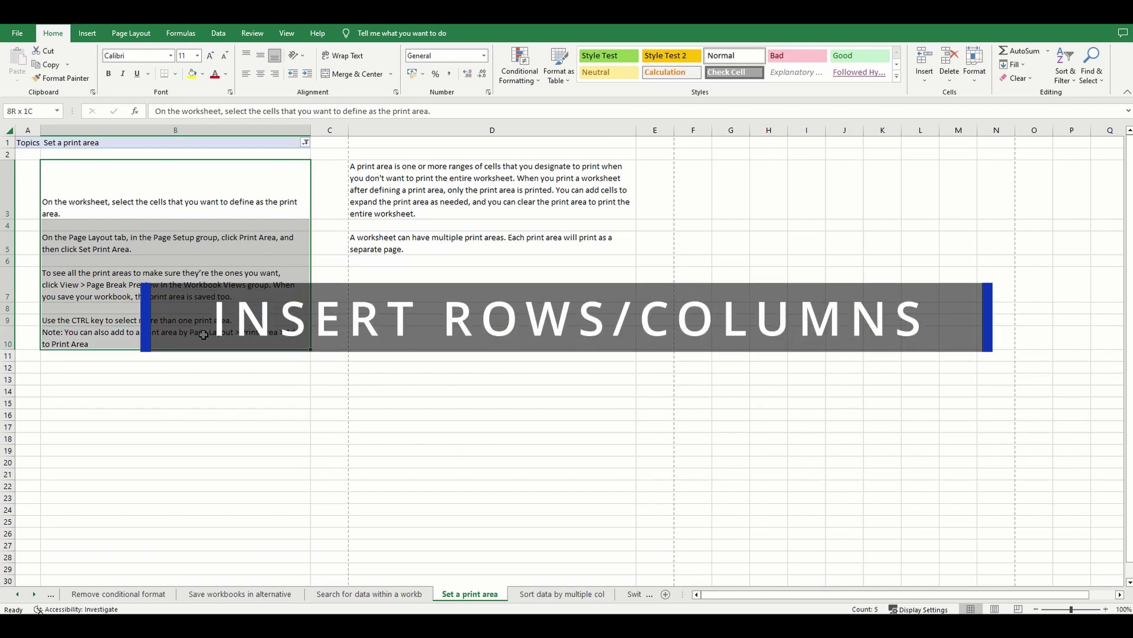
pyautogui.keyDown('ctrl'); pyautogui.click(431, 181); pyautogui.keyUp('ctrl')
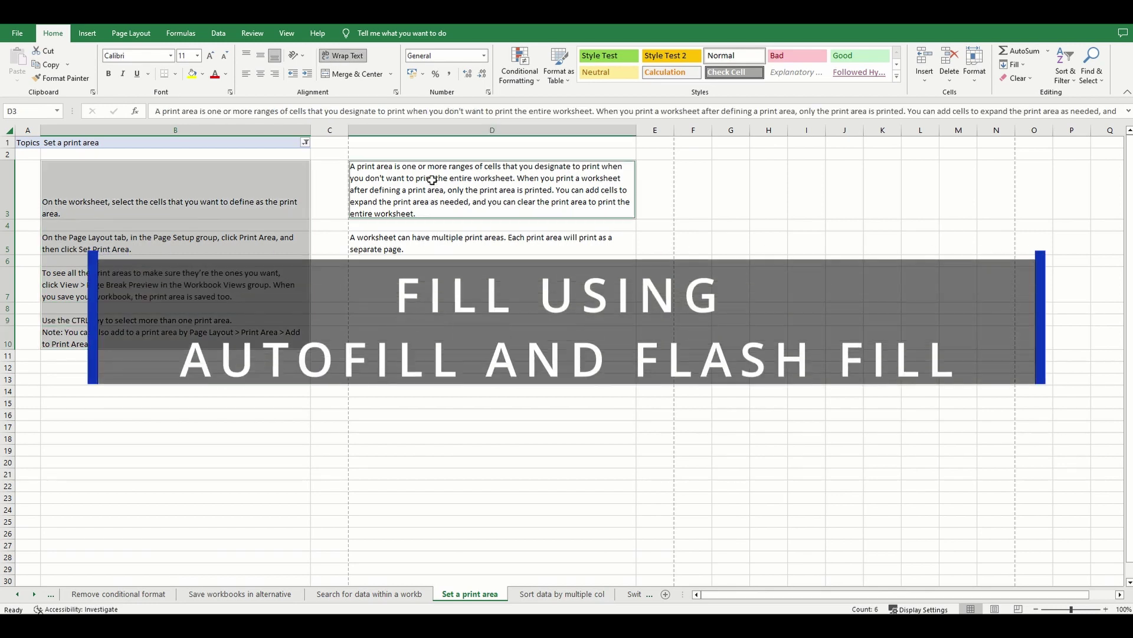
pyautogui.moveTo(432, 199); pyautogui.dragTo(427, 243)
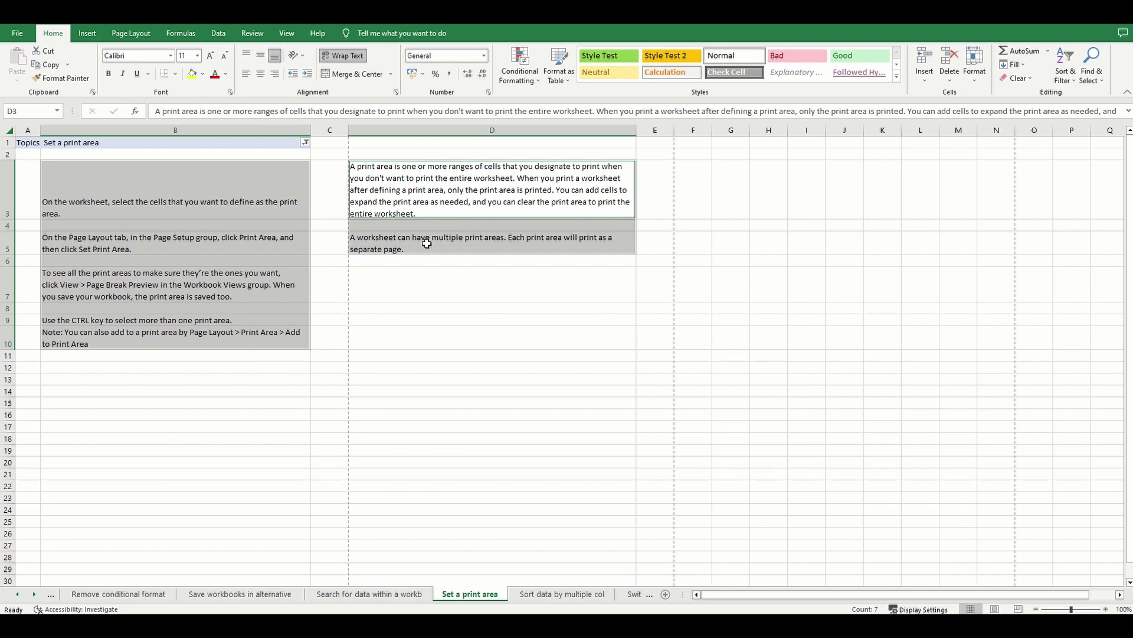
pyautogui.click(146, 35)
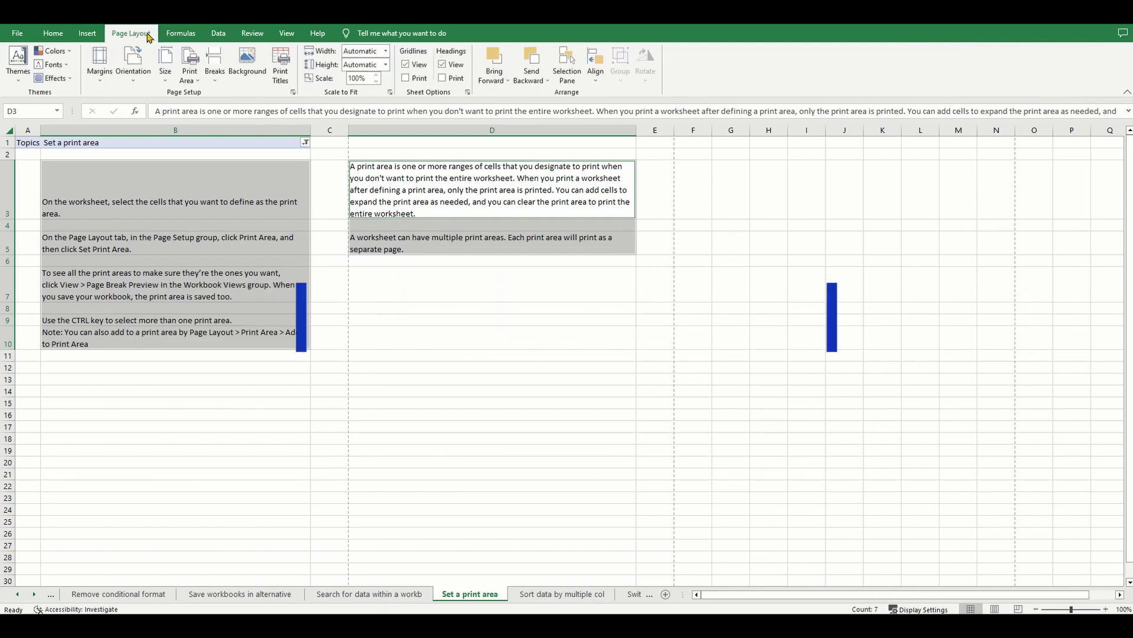
pyautogui.click(191, 81)
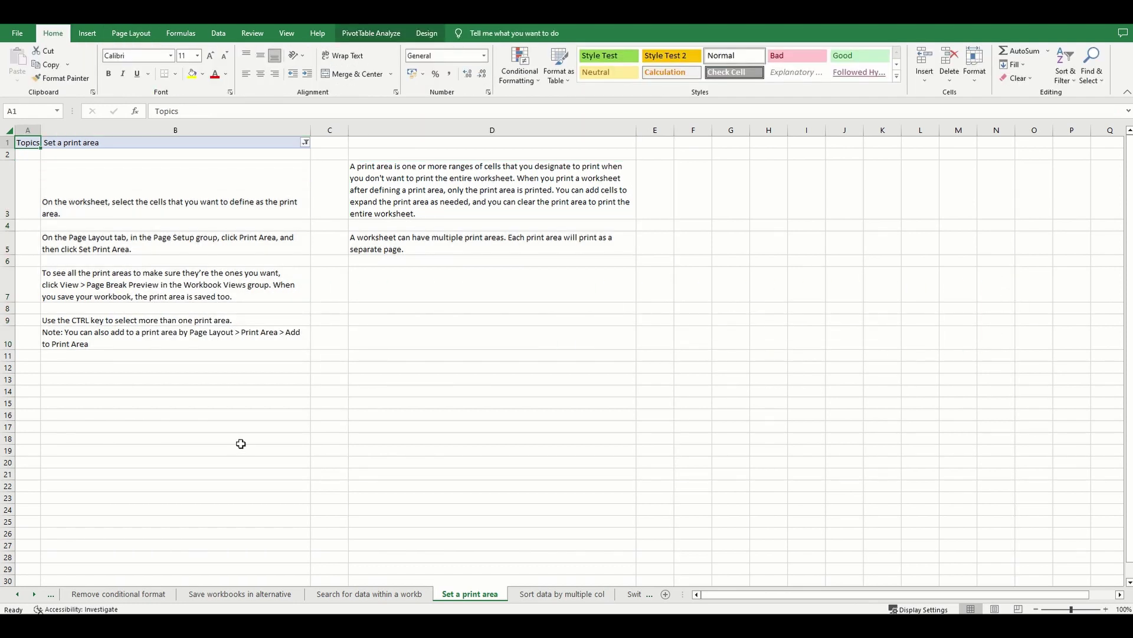
# - Select the text ranges B3:B10 and D3:D6, and check how the sheet's pages look in the print preview
pyautogui.moveTo(135, 189); pyautogui.dragTo(463, 289)
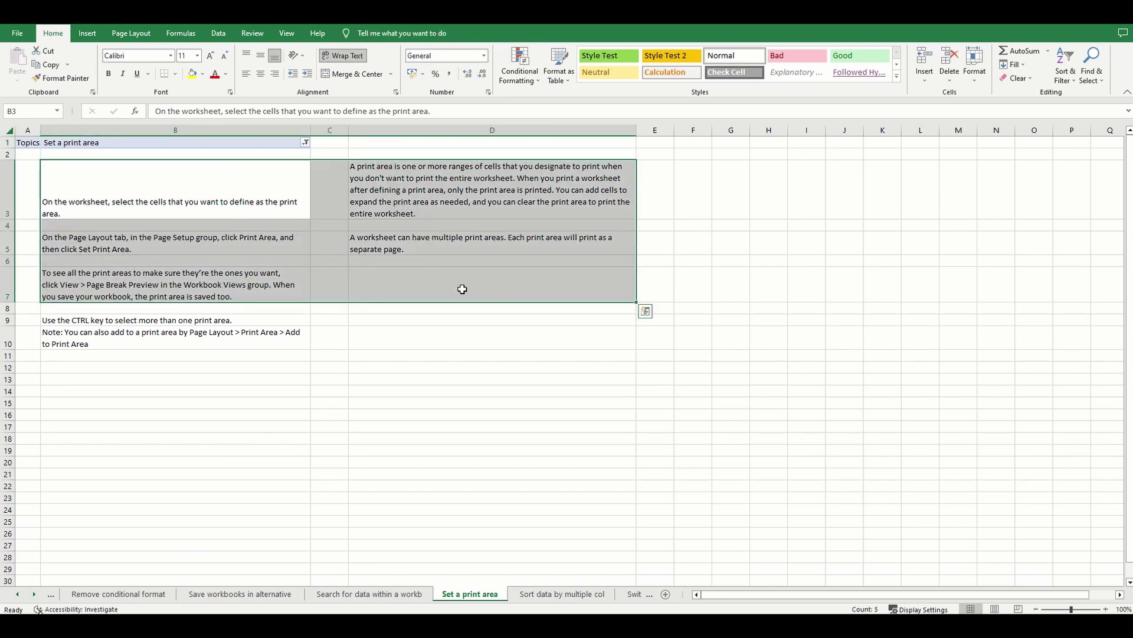
pyautogui.click(457, 339)
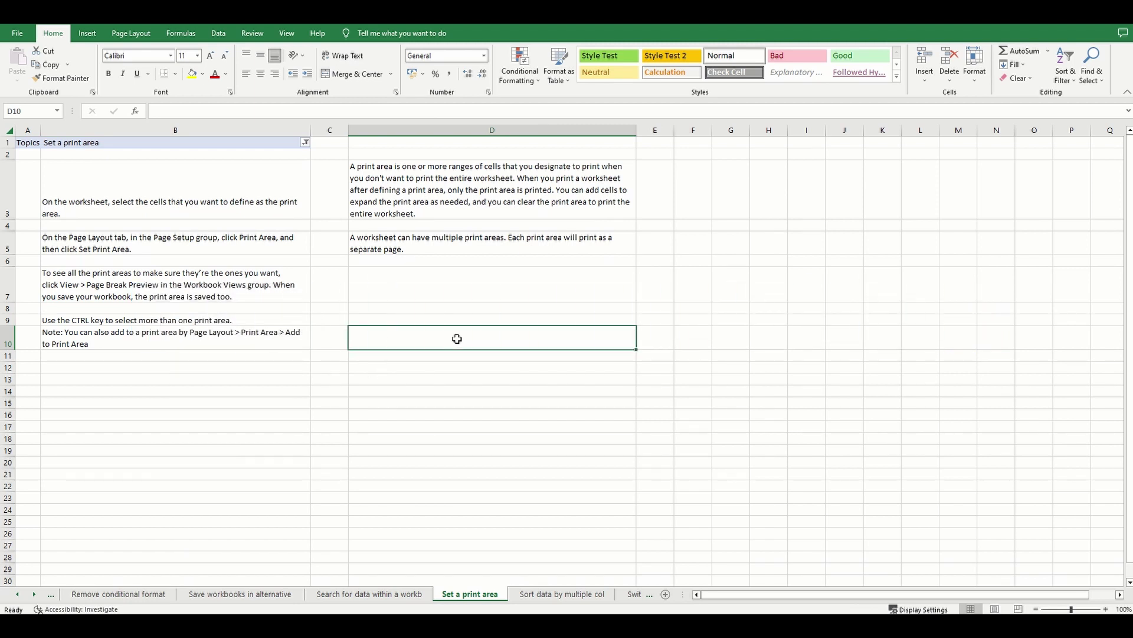
pyautogui.moveTo(126, 190); pyautogui.dragTo(130, 339)
pyautogui.keyDown('ctrl'); pyautogui.moveTo(466, 198); pyautogui.dragTo(475, 262); pyautogui.keyUp('ctrl')
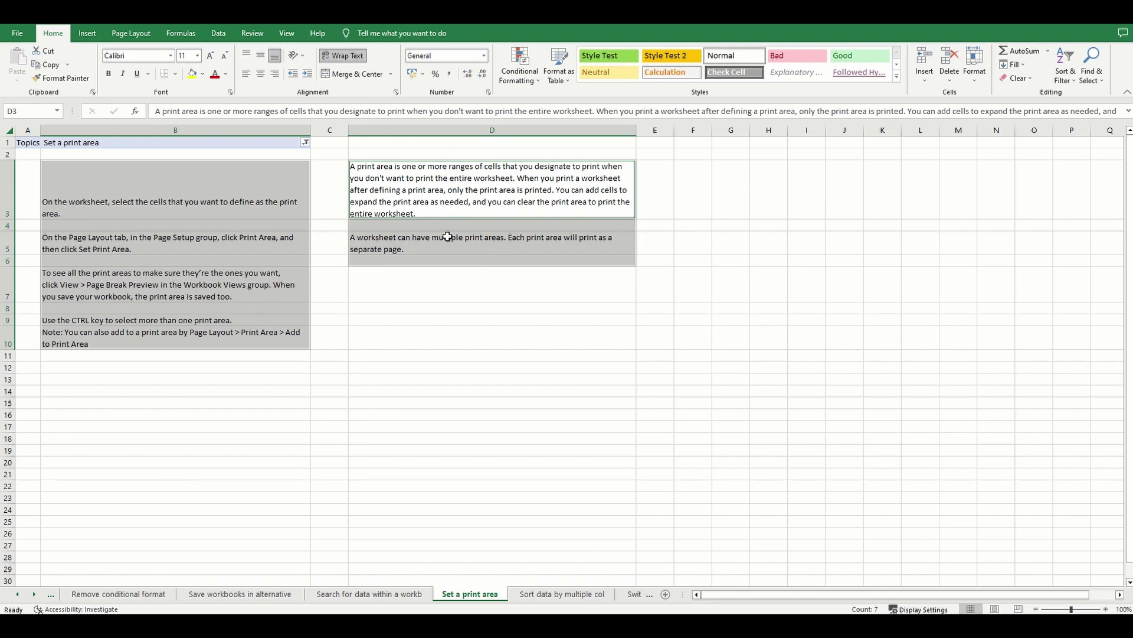
pyautogui.hotkey('ctrl', 'p')
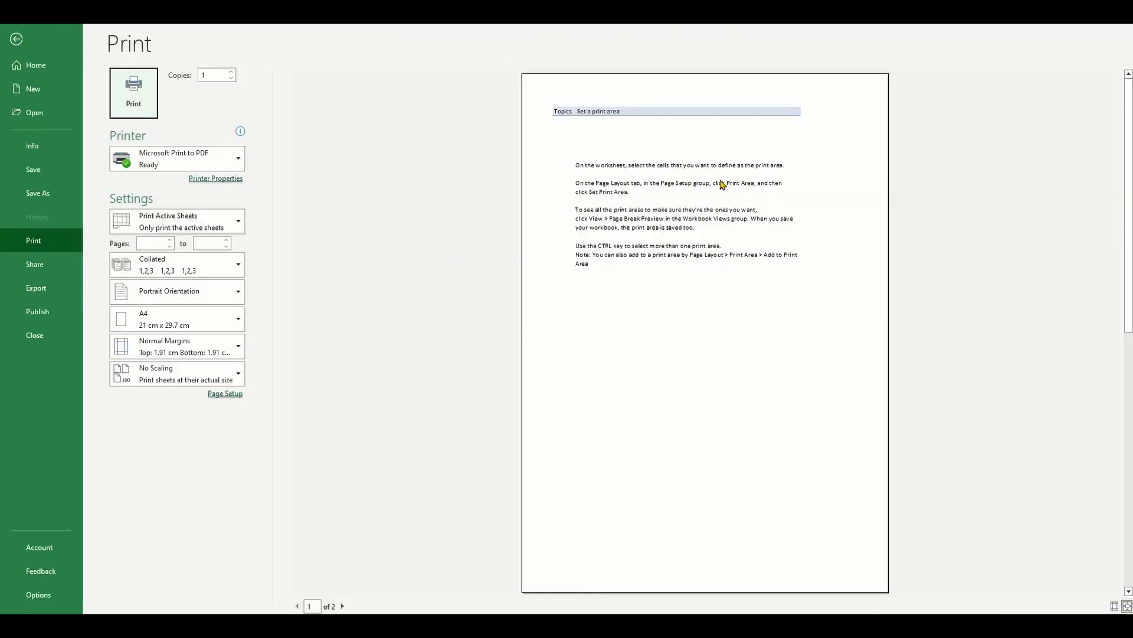
pyautogui.click(16, 39)
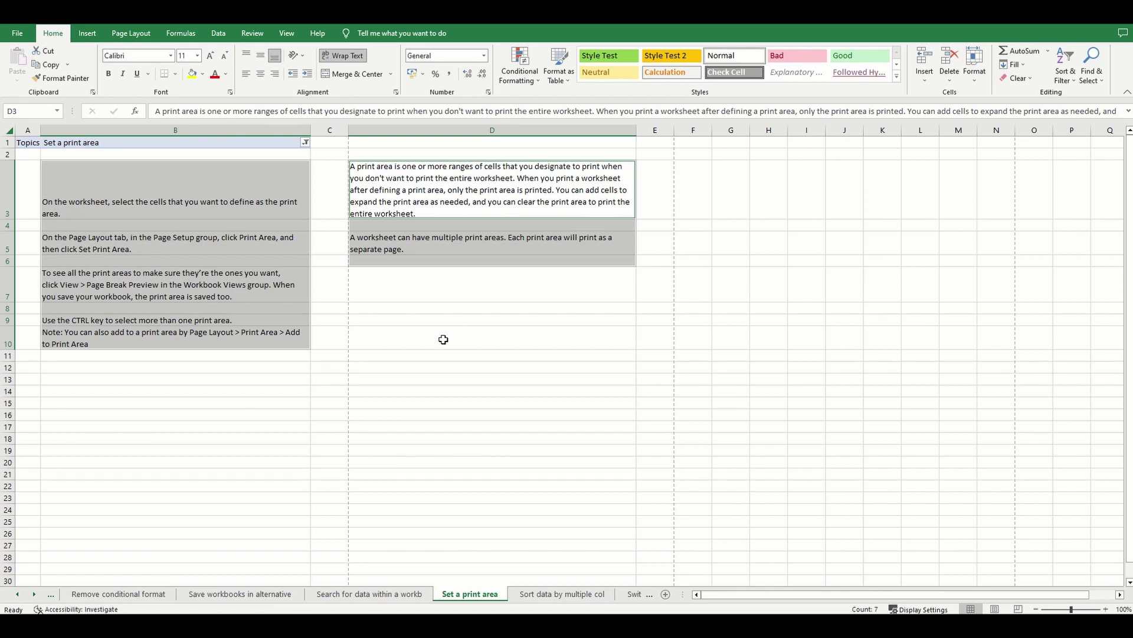
pyautogui.hotkey('ctrl', 'p')
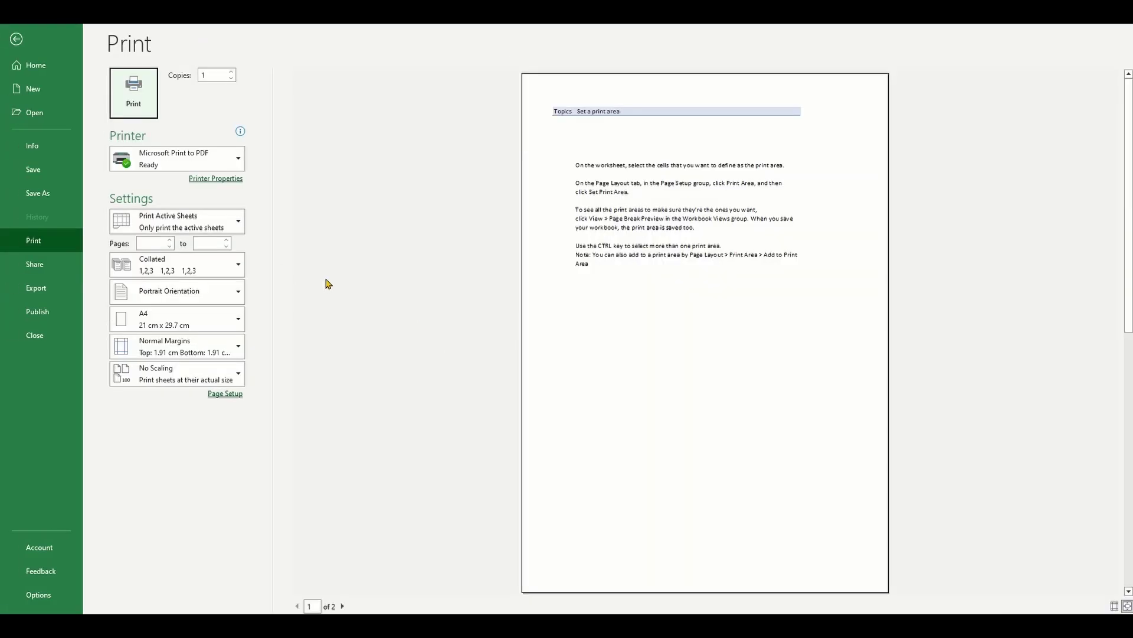
pyautogui.click(824, 542)
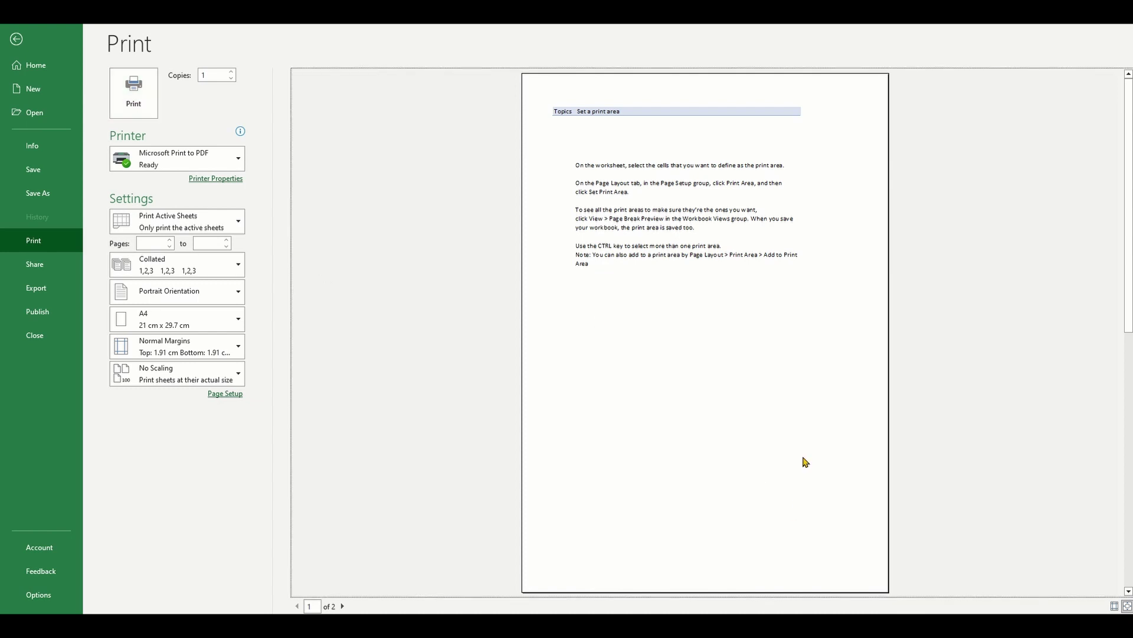
pyautogui.scroll(-1, 800, 288)
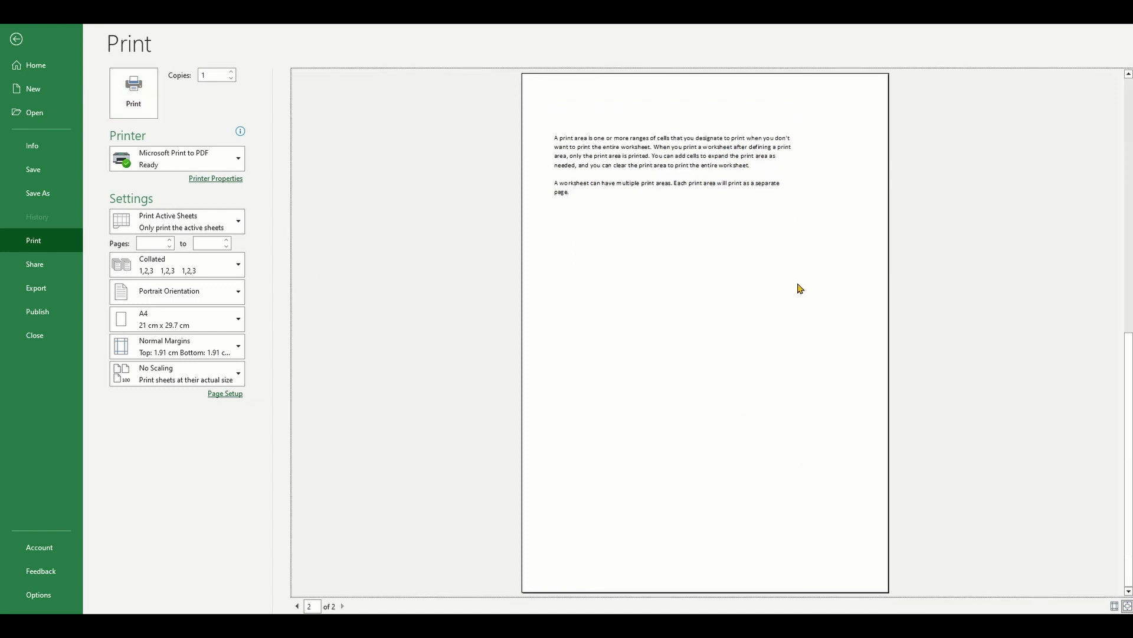
pyautogui.press('Escape')
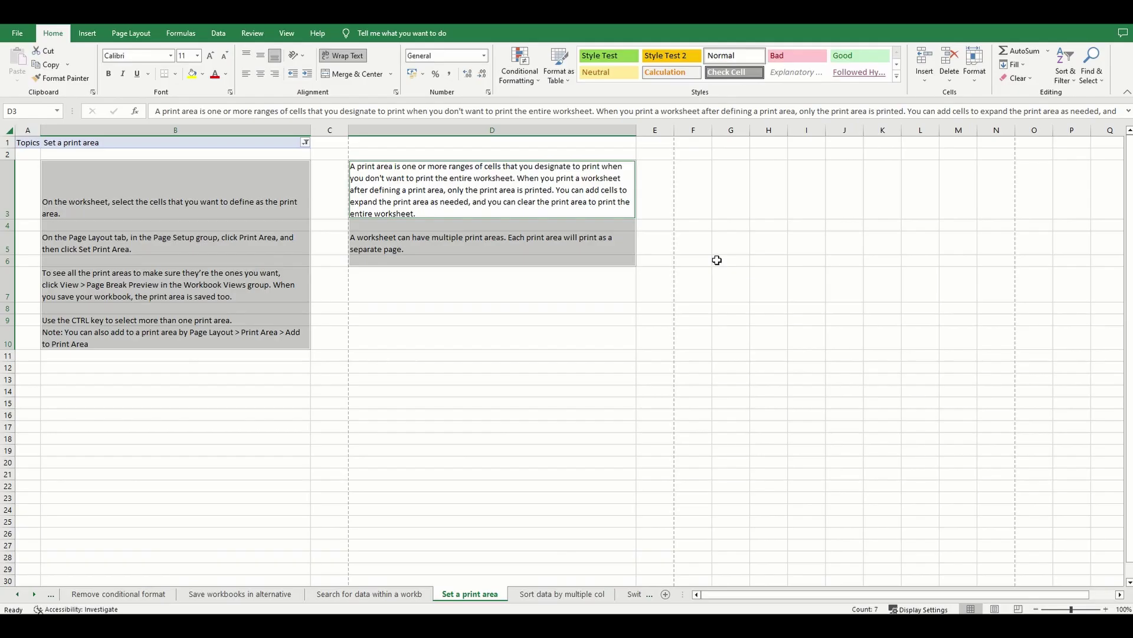
pyautogui.click(381, 378)
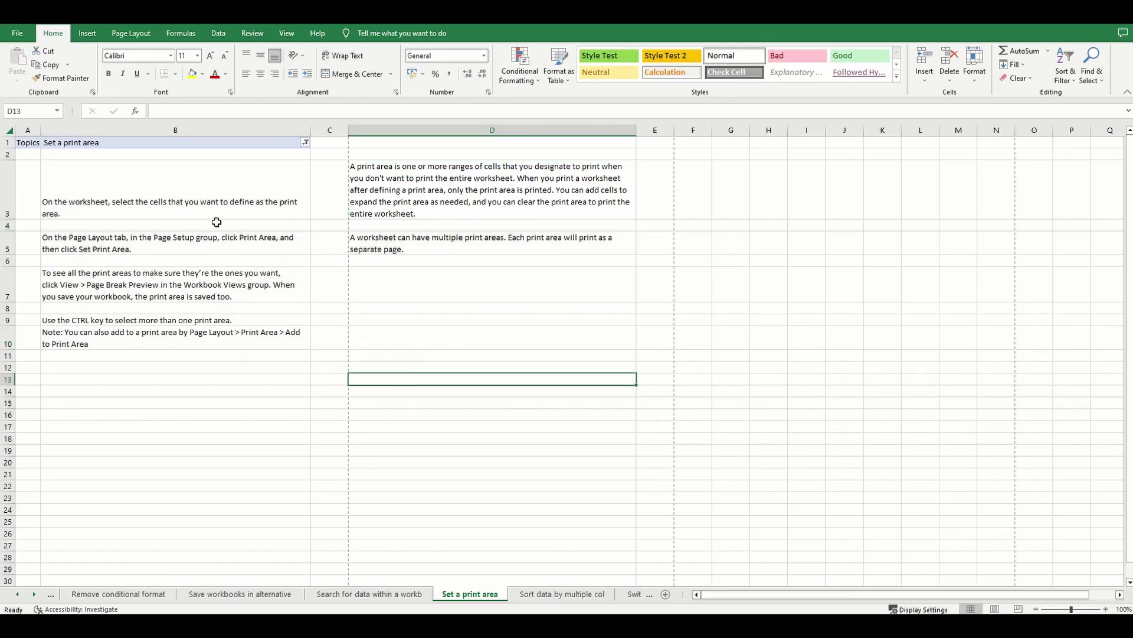
# - Set the separate ranges B3:B10 and D3:D5 as the worksheet's print areas
pyautogui.click(217, 203)
pyautogui.moveTo(217, 203); pyautogui.dragTo(204, 335)
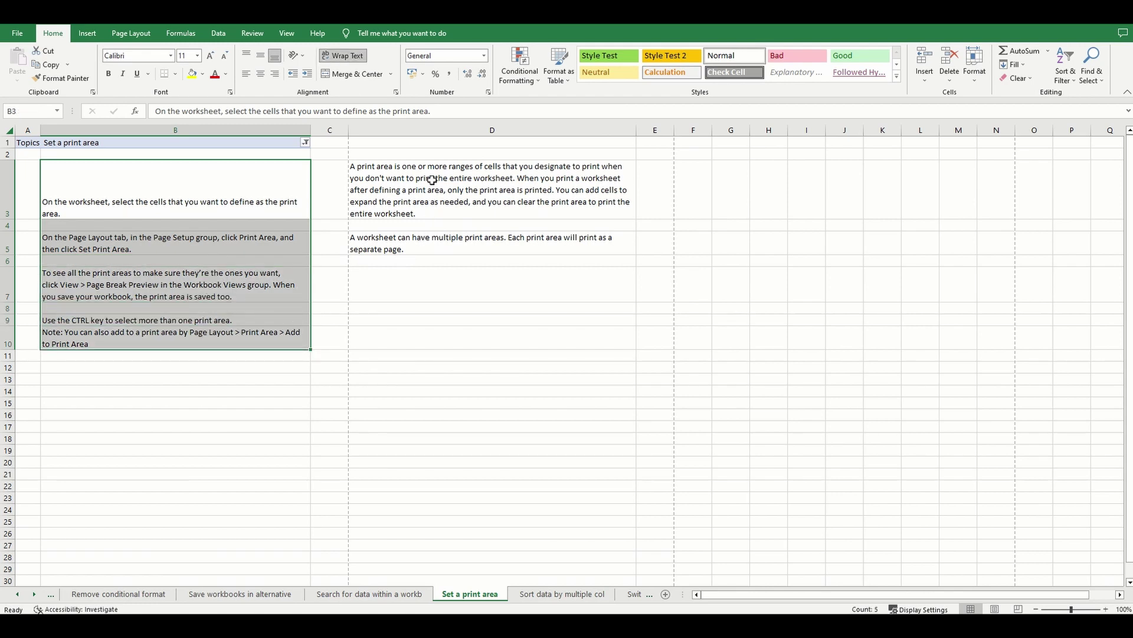
pyautogui.moveTo(432, 180); pyautogui.dragTo(427, 243)
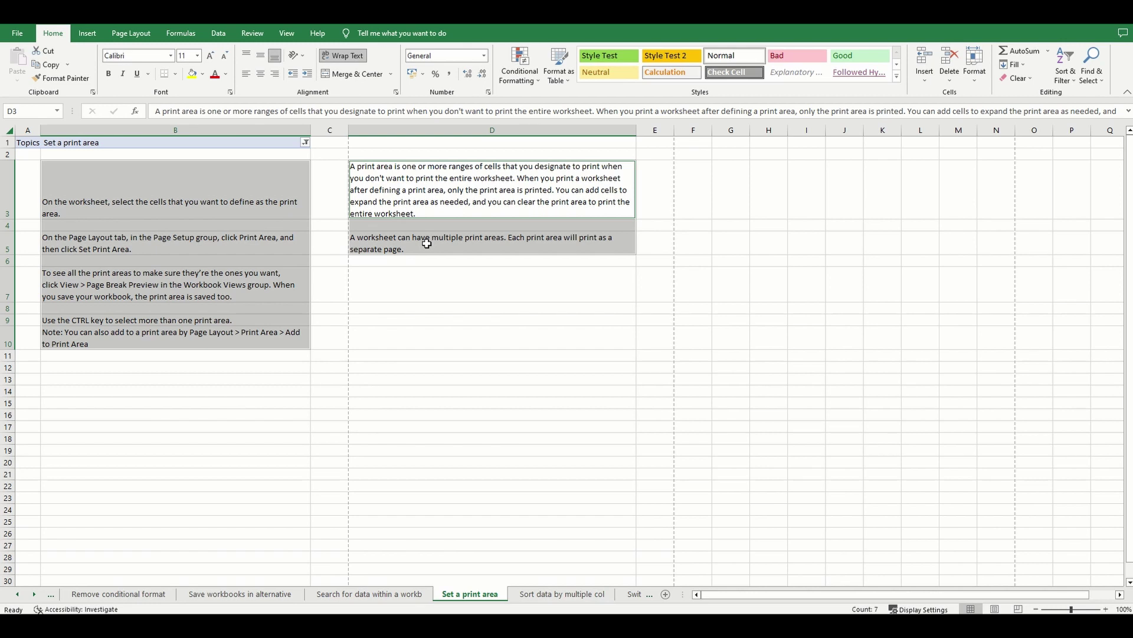
pyautogui.click(147, 35)
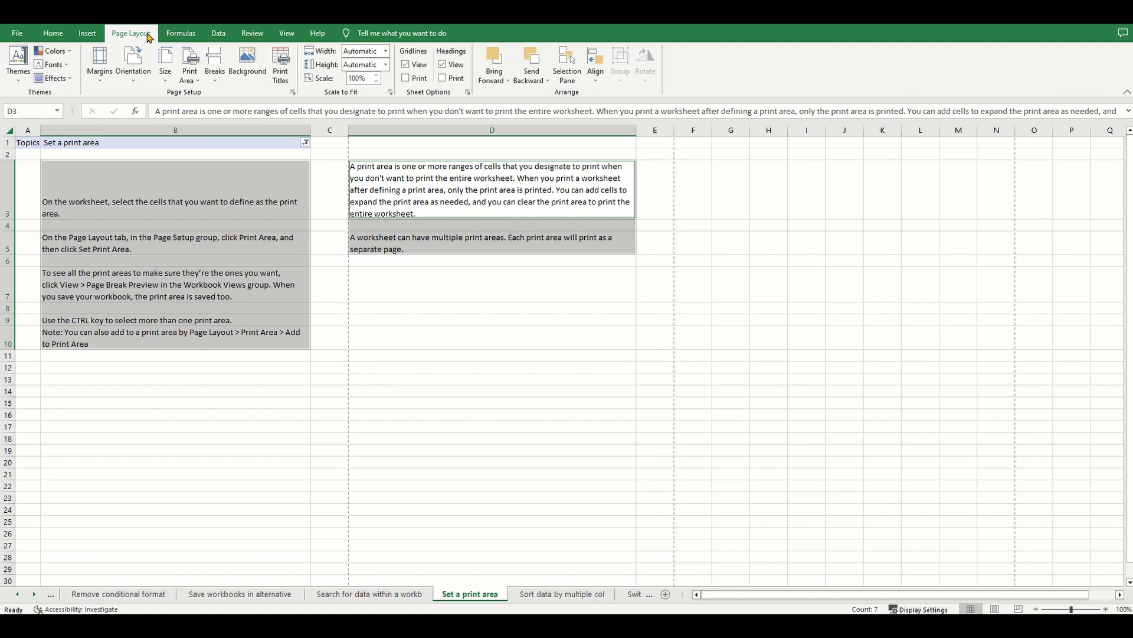
pyautogui.click(192, 81)
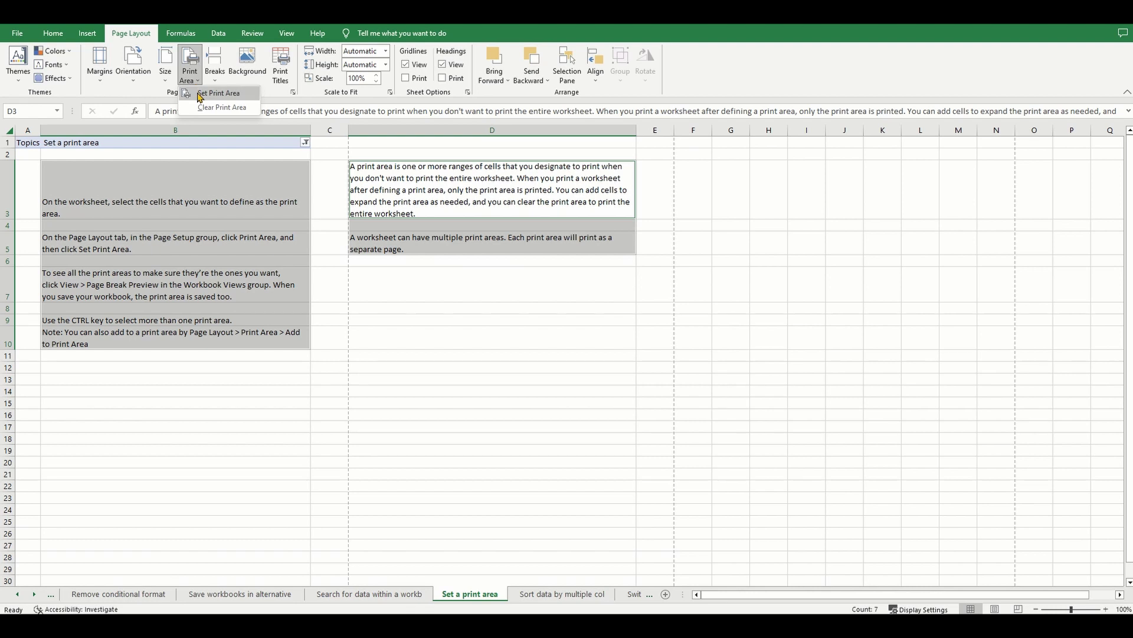
pyautogui.click(200, 94)
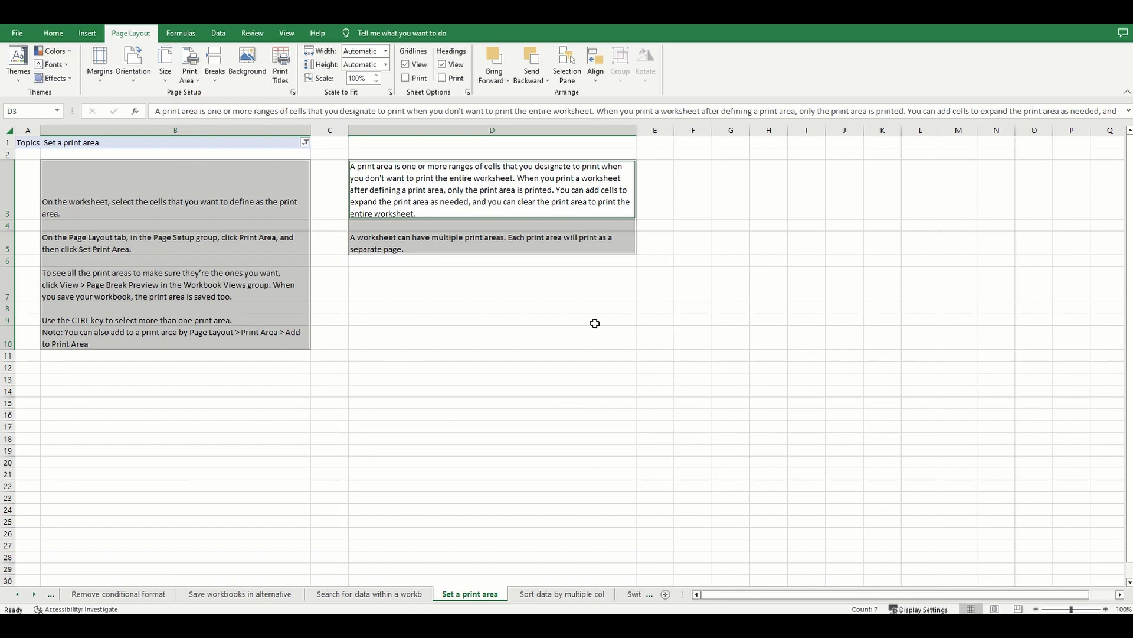
pyautogui.click(511, 293)
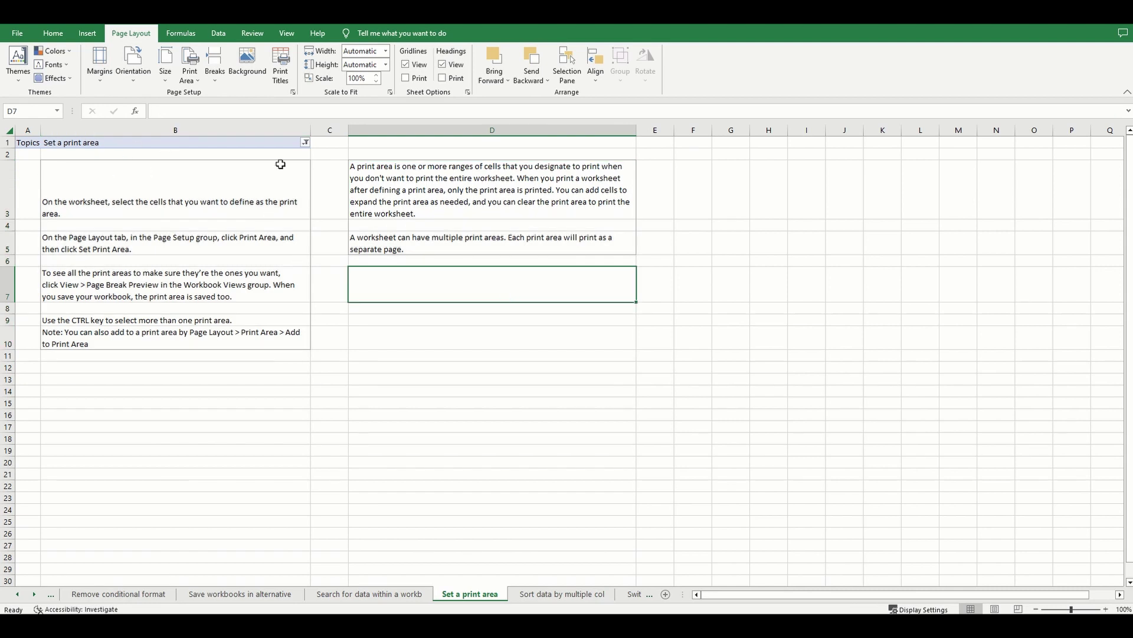
pyautogui.click(539, 376)
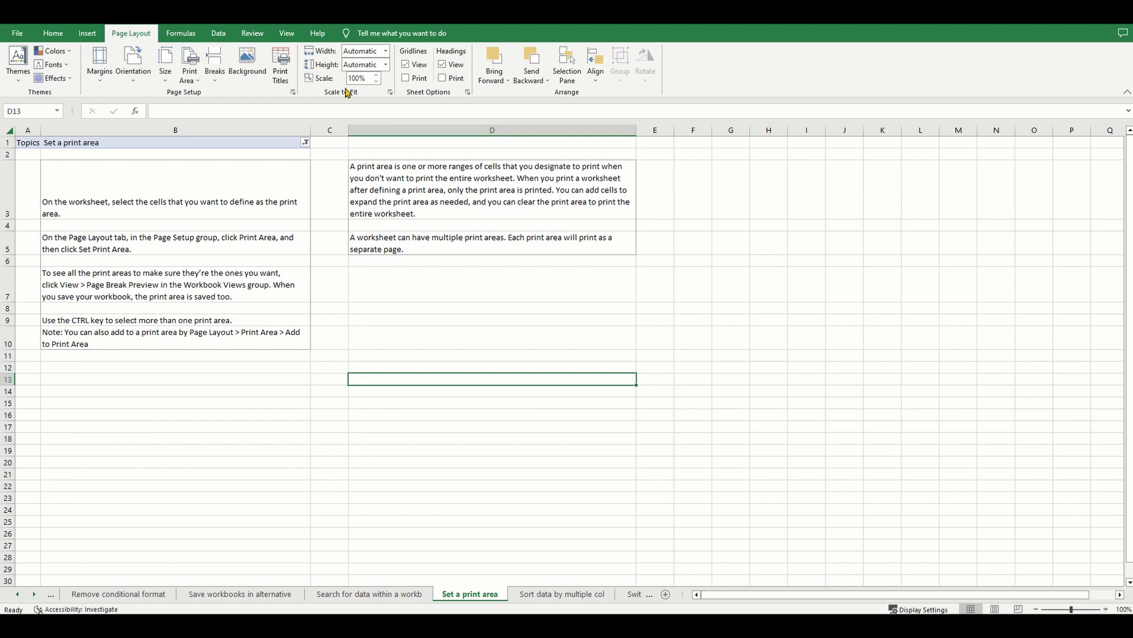
# - Hide the worksheet gridlines to expose the print area borders
pyautogui.click(287, 33)
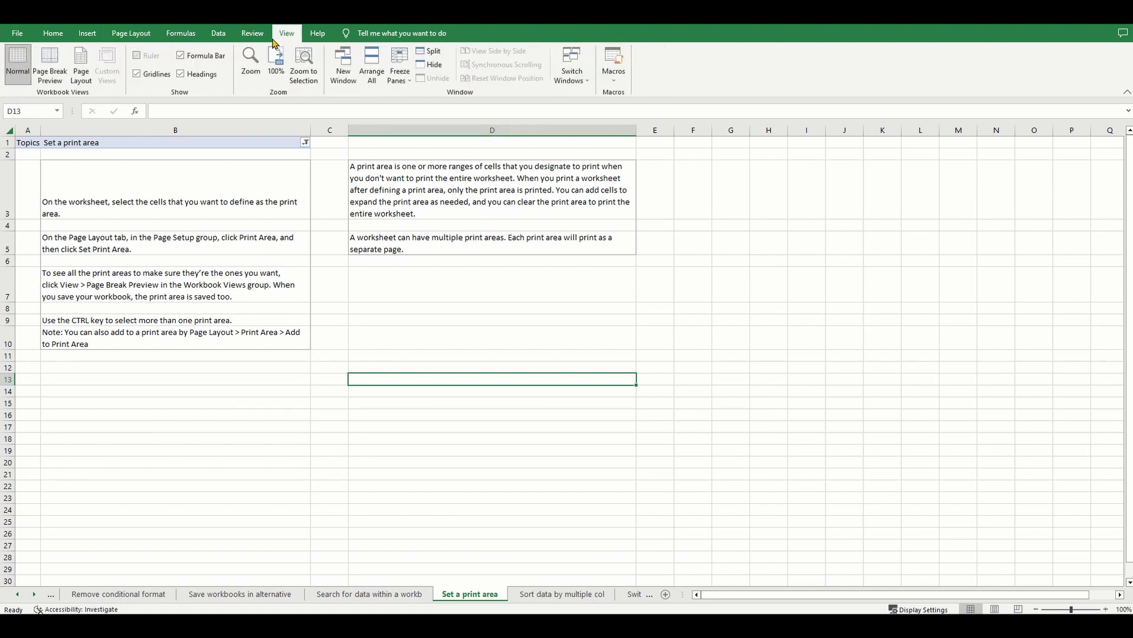
pyautogui.click(156, 80)
pyautogui.click(654, 261)
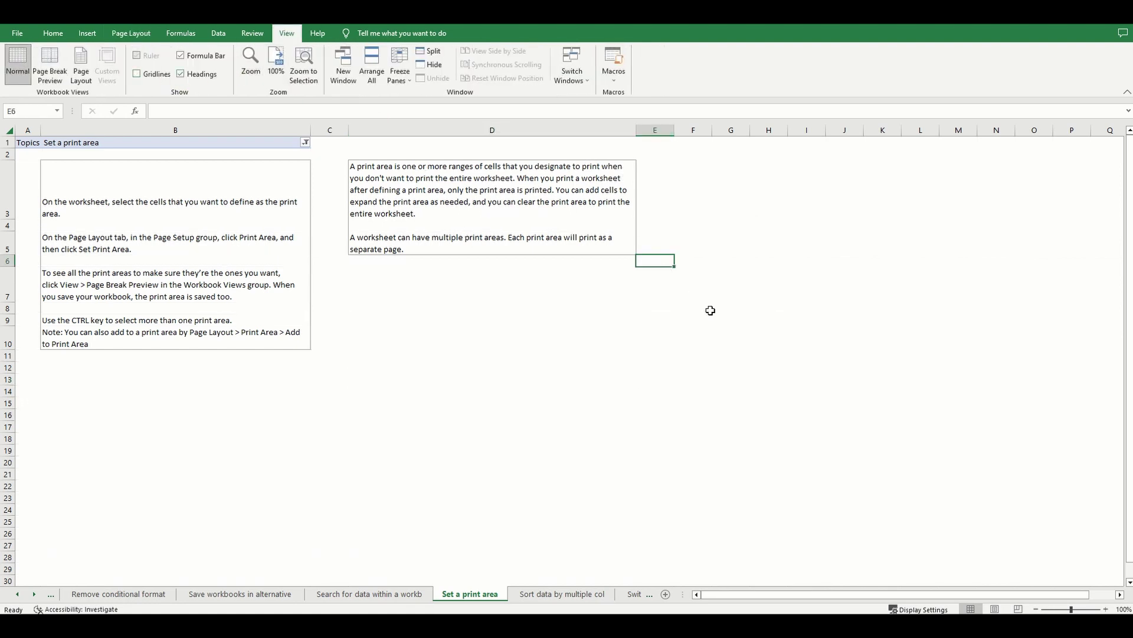
pyautogui.click(546, 321)
# - Add the range D7:D9 to the existing print area
pyautogui.moveTo(431, 290); pyautogui.dragTo(428, 317)
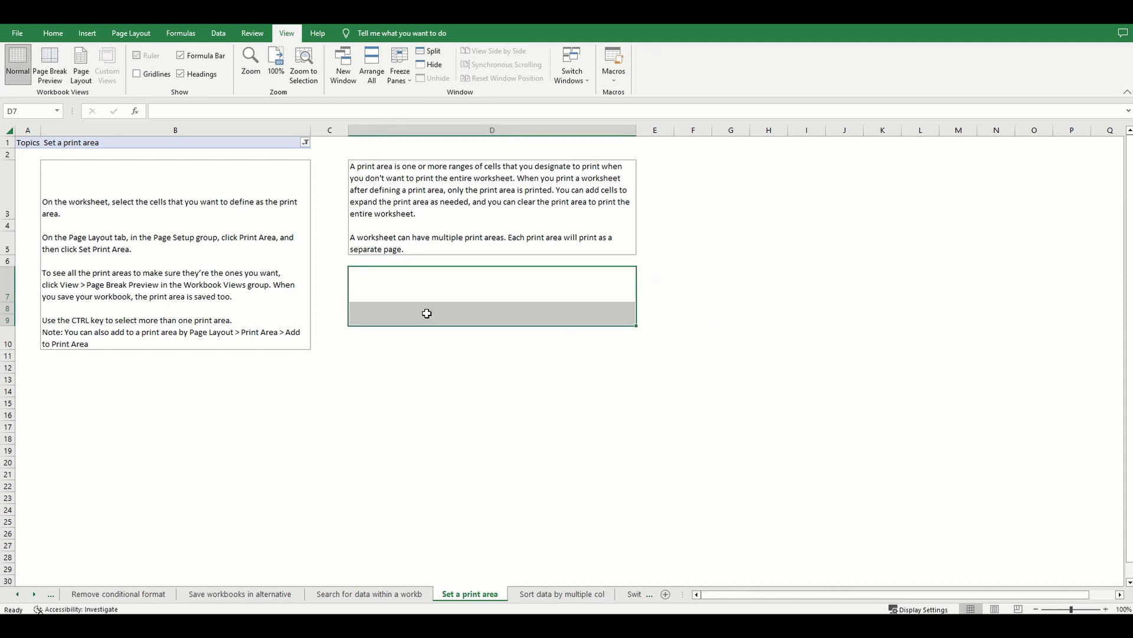
pyautogui.click(139, 35)
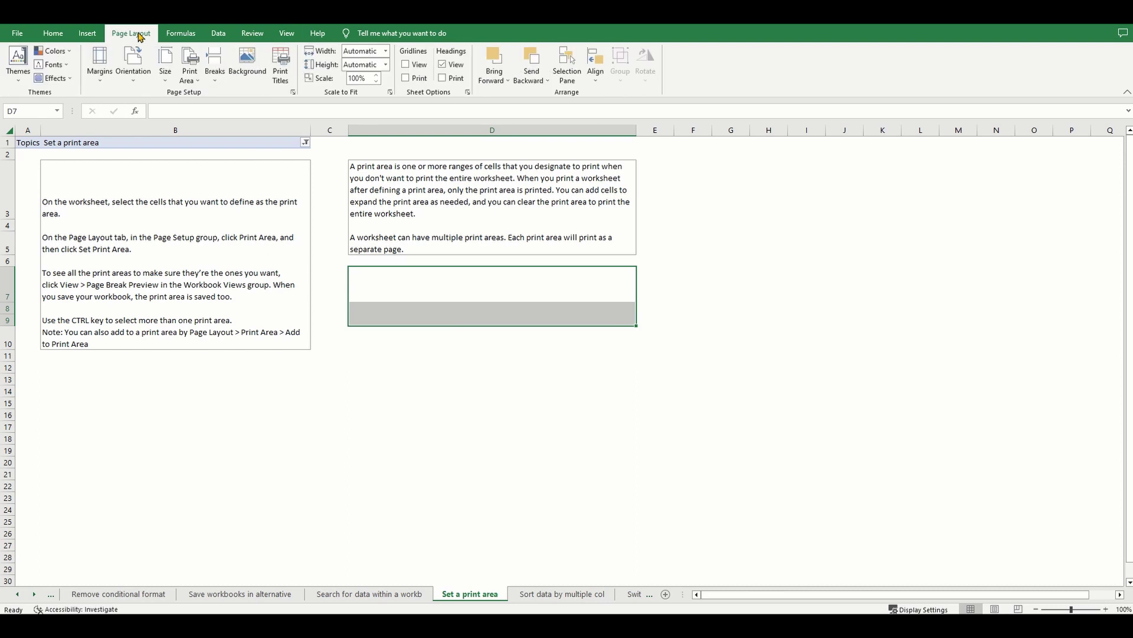
pyautogui.click(190, 67)
pyautogui.click(196, 118)
pyautogui.click(882, 307)
# - Enter "test" in cell D7 inside the added print area
pyautogui.click(453, 275)
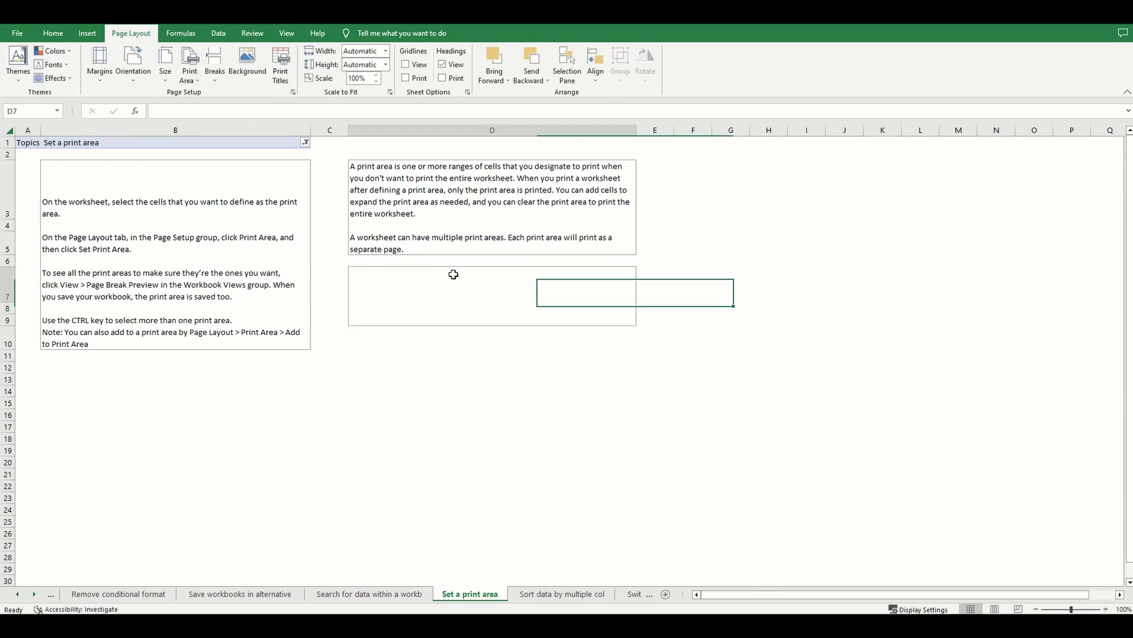
pyautogui.write('test')
pyautogui.click(827, 337)
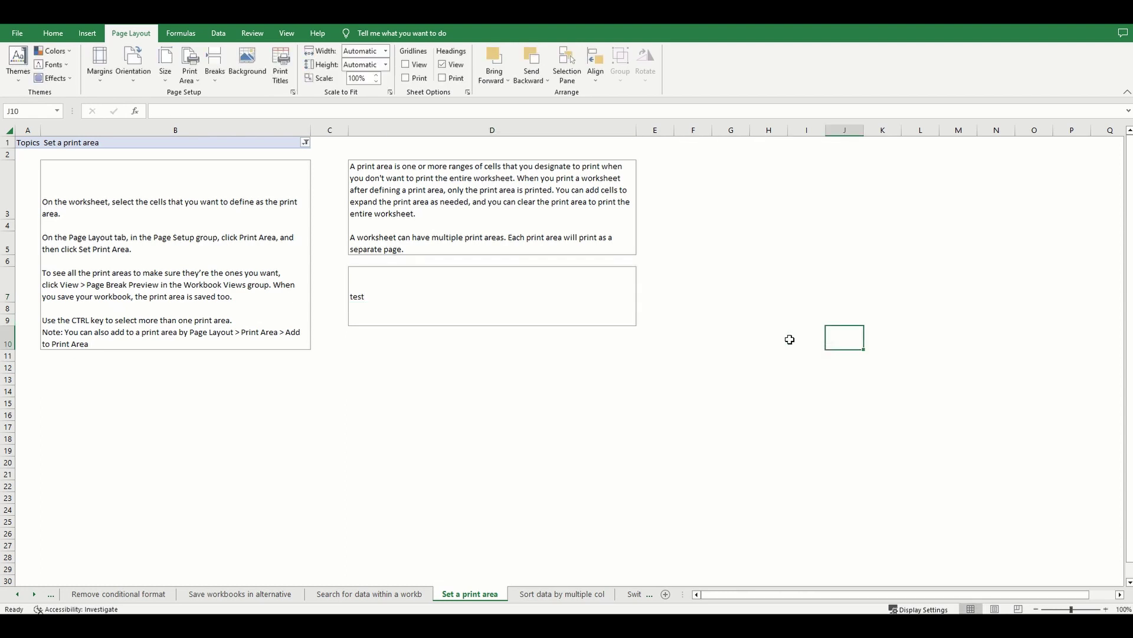
# - Inspect the worksheet's print areas in Page Break Preview, and return to Normal view
pyautogui.click(597, 401)
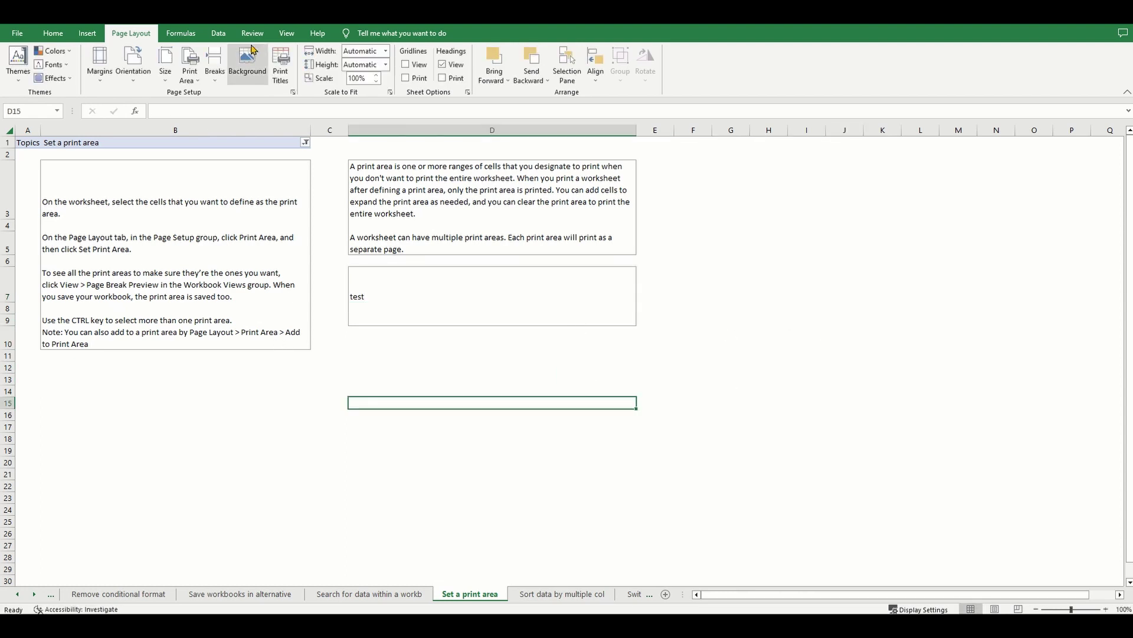
pyautogui.click(285, 34)
pyautogui.click(46, 80)
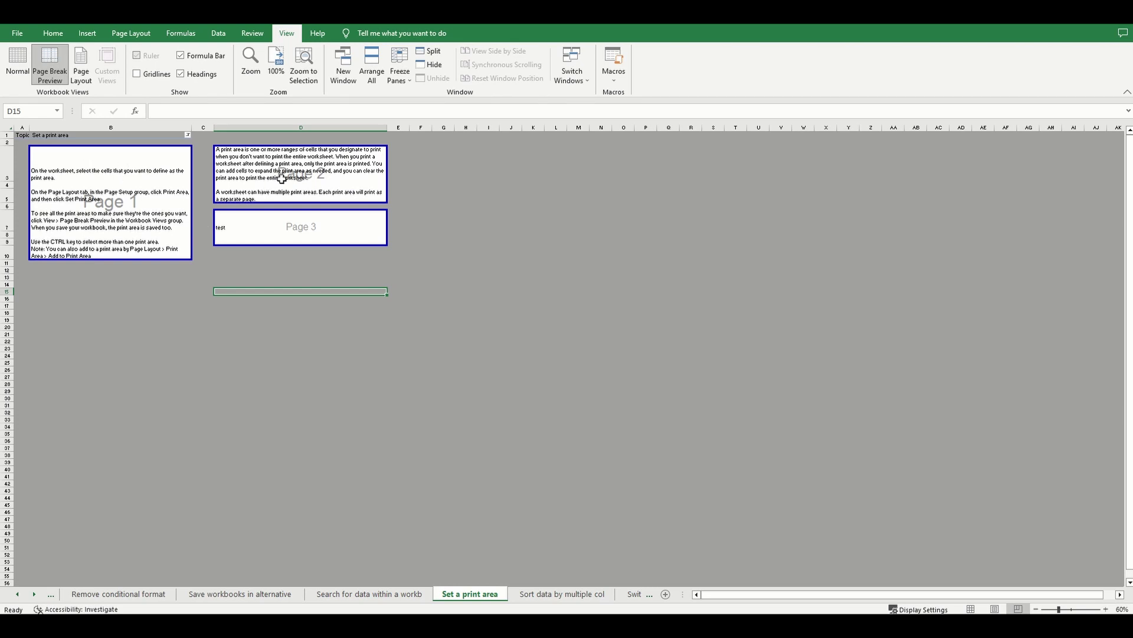
pyautogui.click(17, 64)
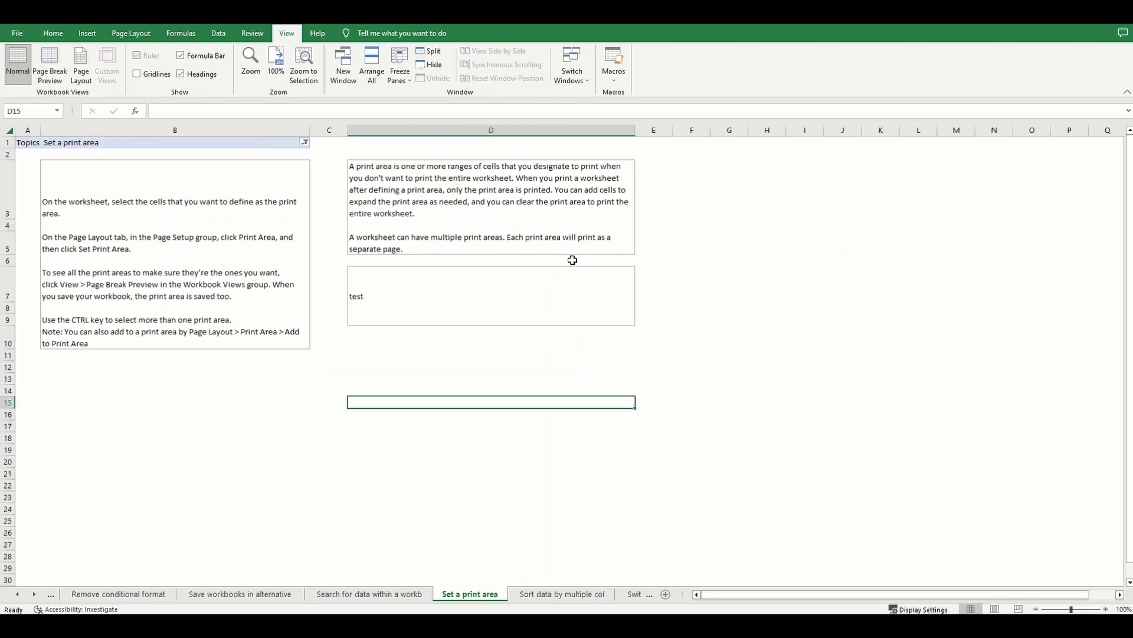
pyautogui.click(747, 366)
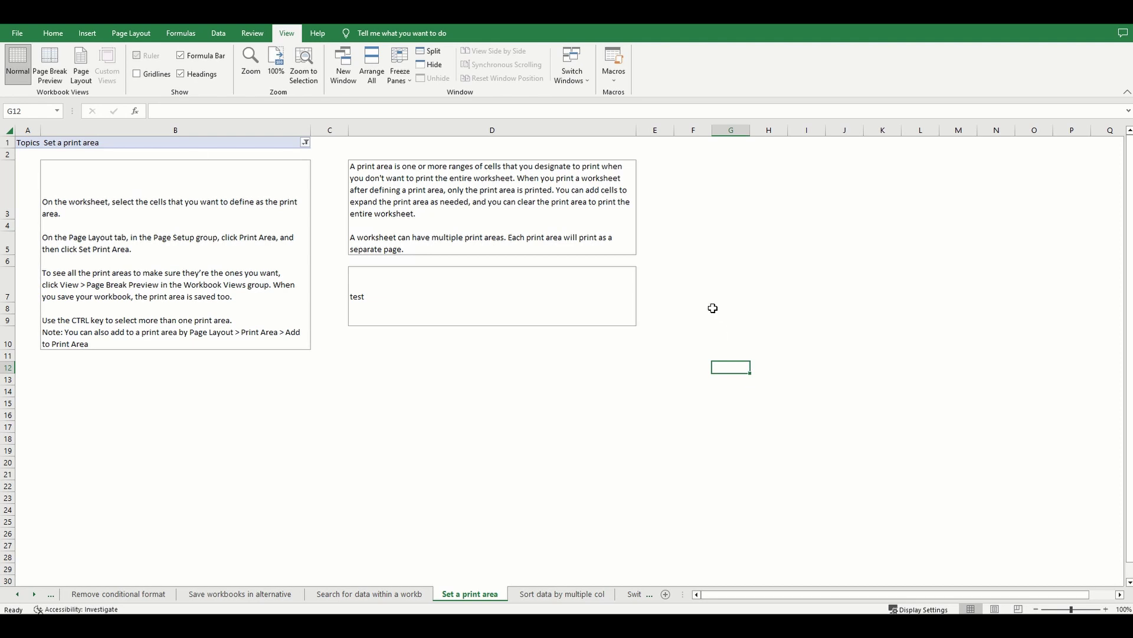
# - Review each page of the worksheet's print preview to check how the separate print areas print
pyautogui.click(53, 33)
pyautogui.click(710, 284)
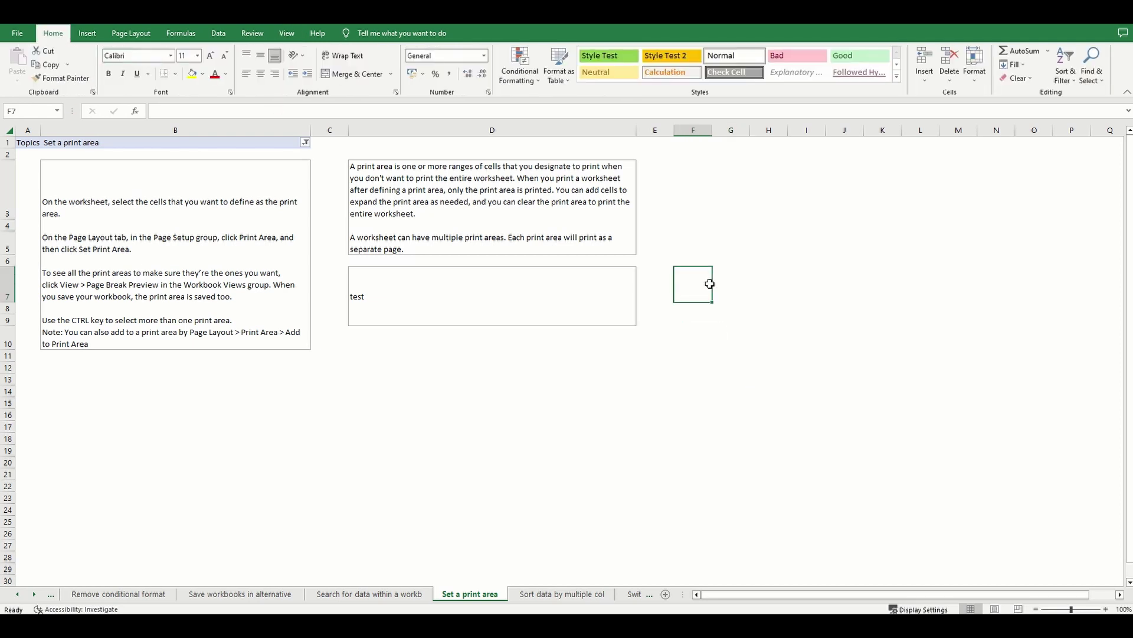
pyautogui.hotkey('ctrl', 'p')
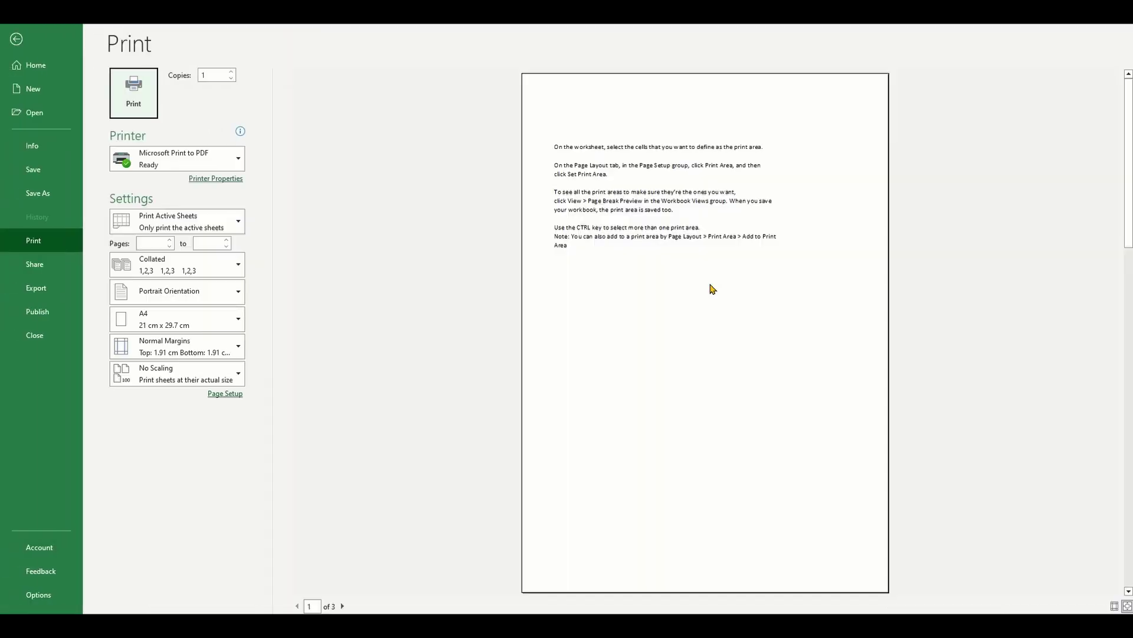
pyautogui.scroll(-3, 768, 354)
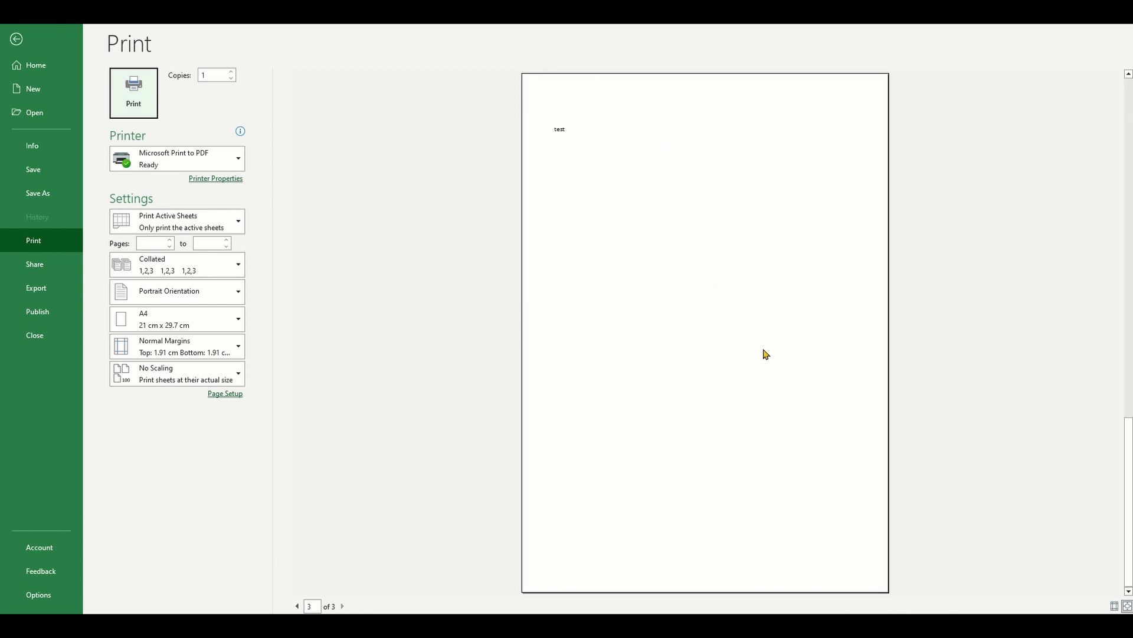
pyautogui.scroll(1, 767, 355)
pyautogui.scroll(1, 766, 354)
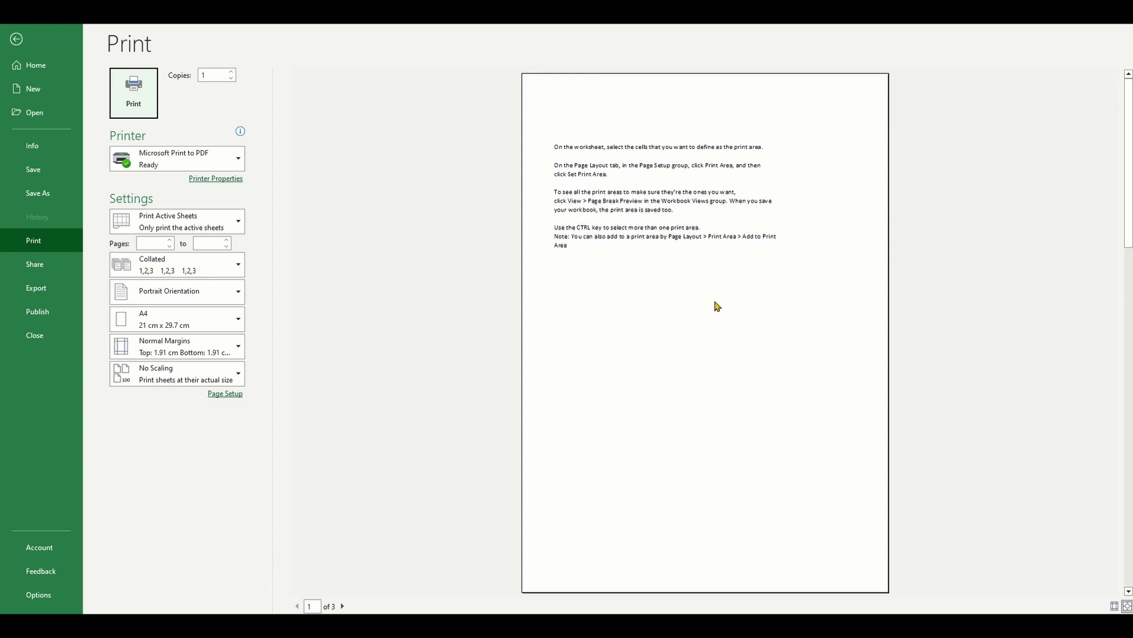
pyautogui.scroll(-1, 720, 310)
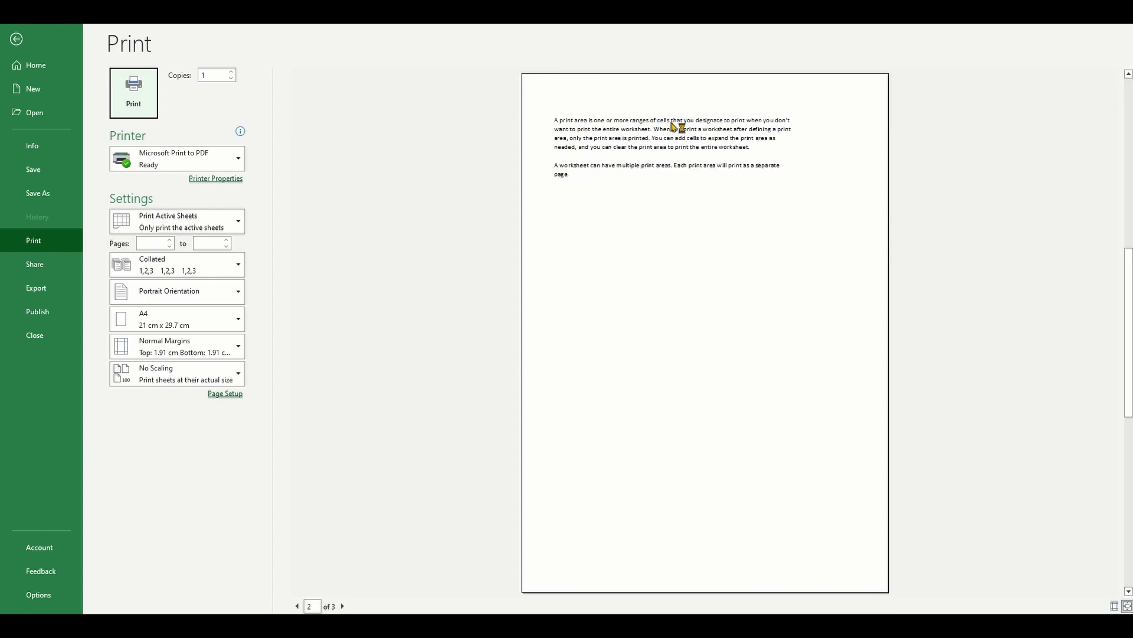
pyautogui.scroll(-1, 710, 246)
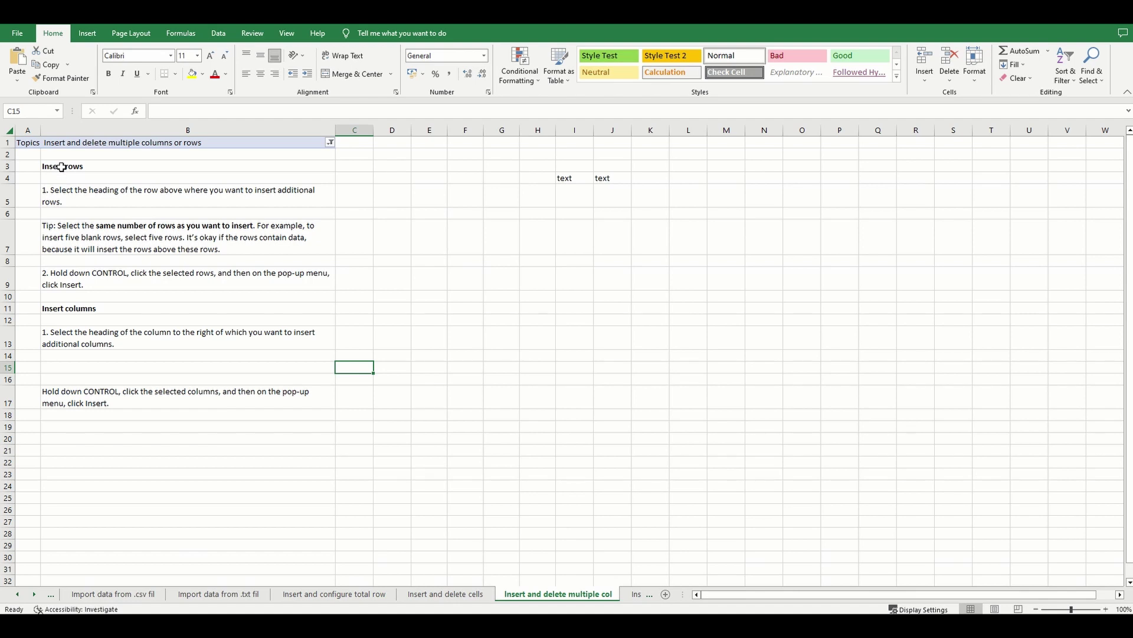
pyautogui.click(62, 167)
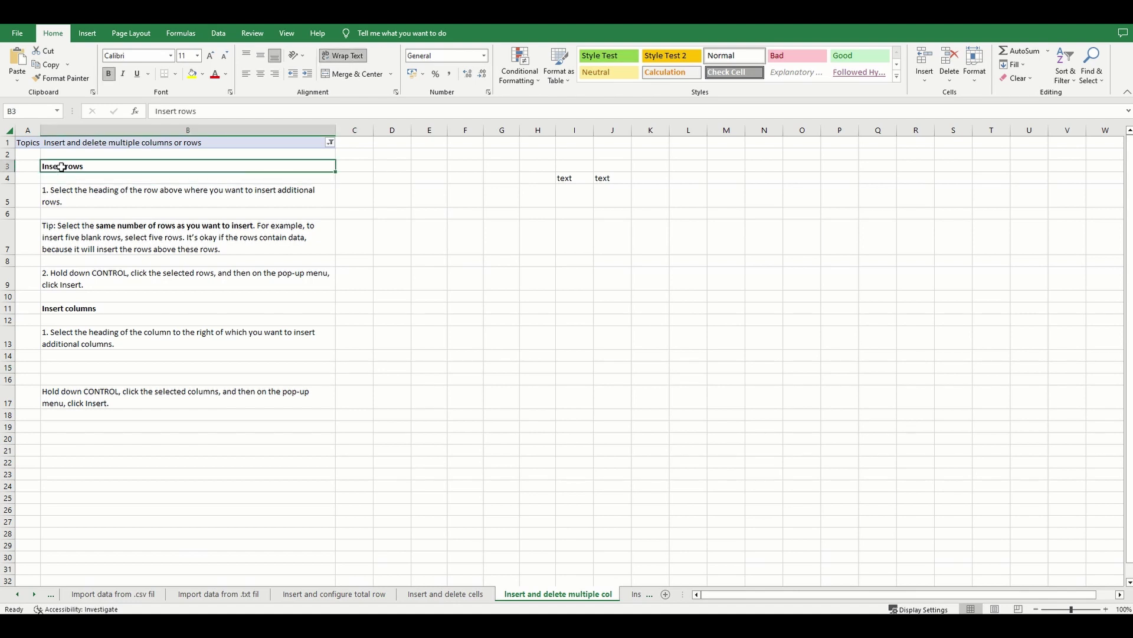
pyautogui.click(78, 310)
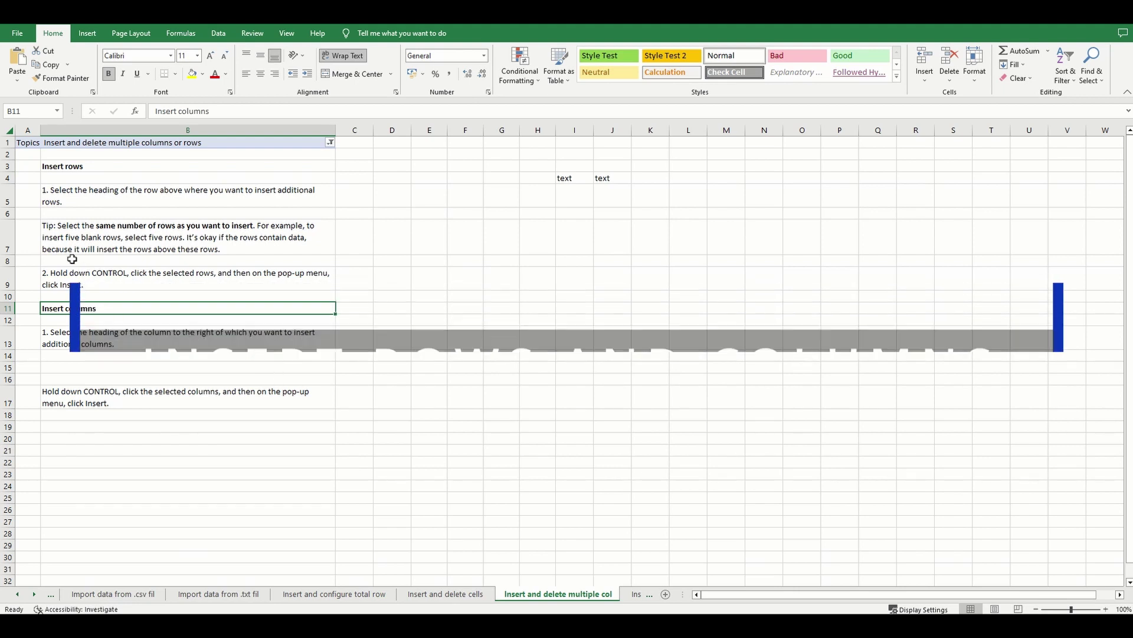
pyautogui.click(3, 199)
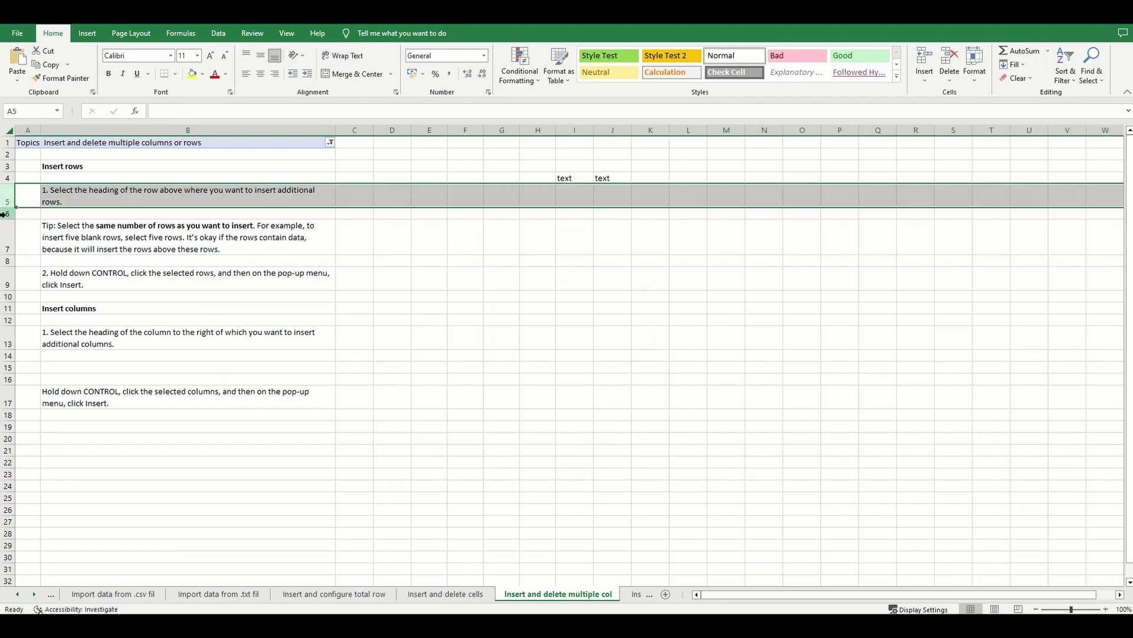
pyautogui.click(3, 214)
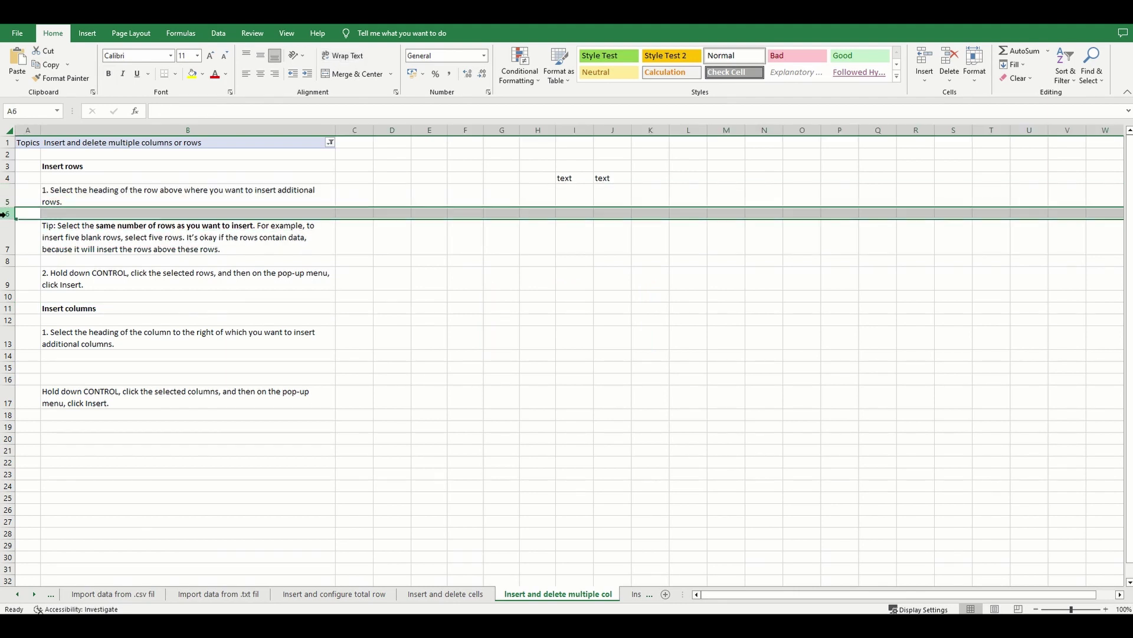
pyautogui.click(3, 201)
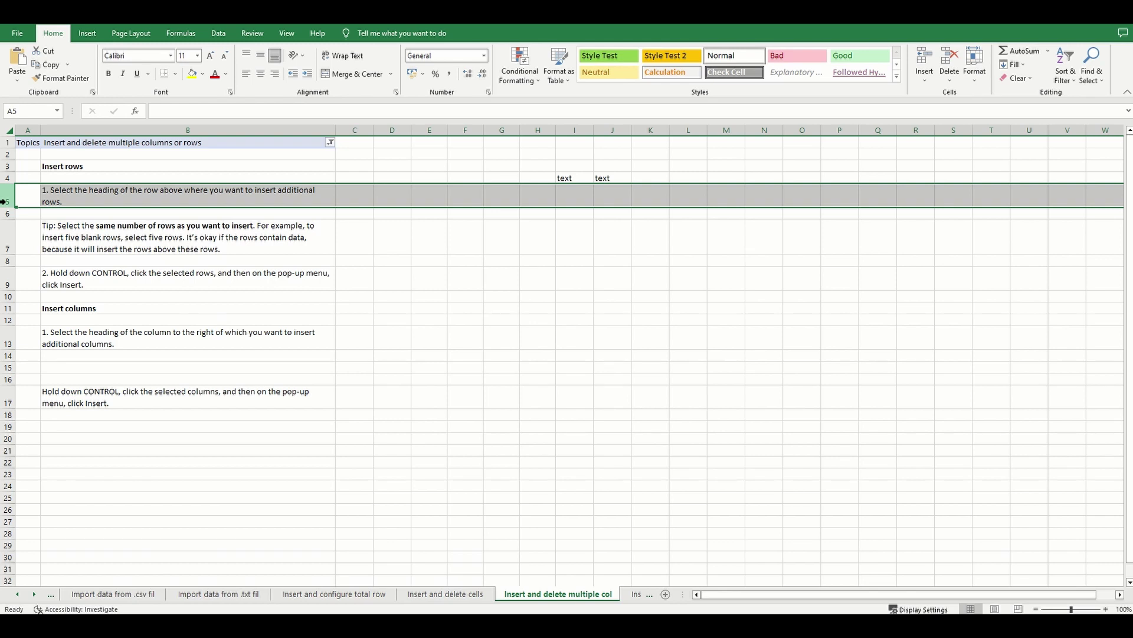
pyautogui.click(5, 214)
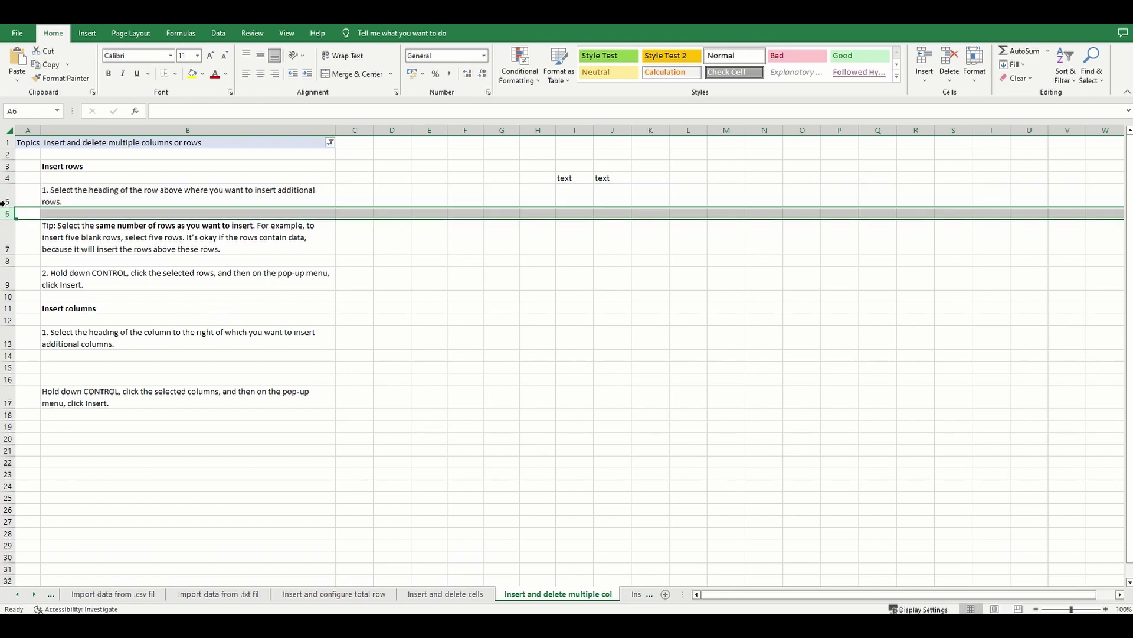
pyautogui.click(3, 202)
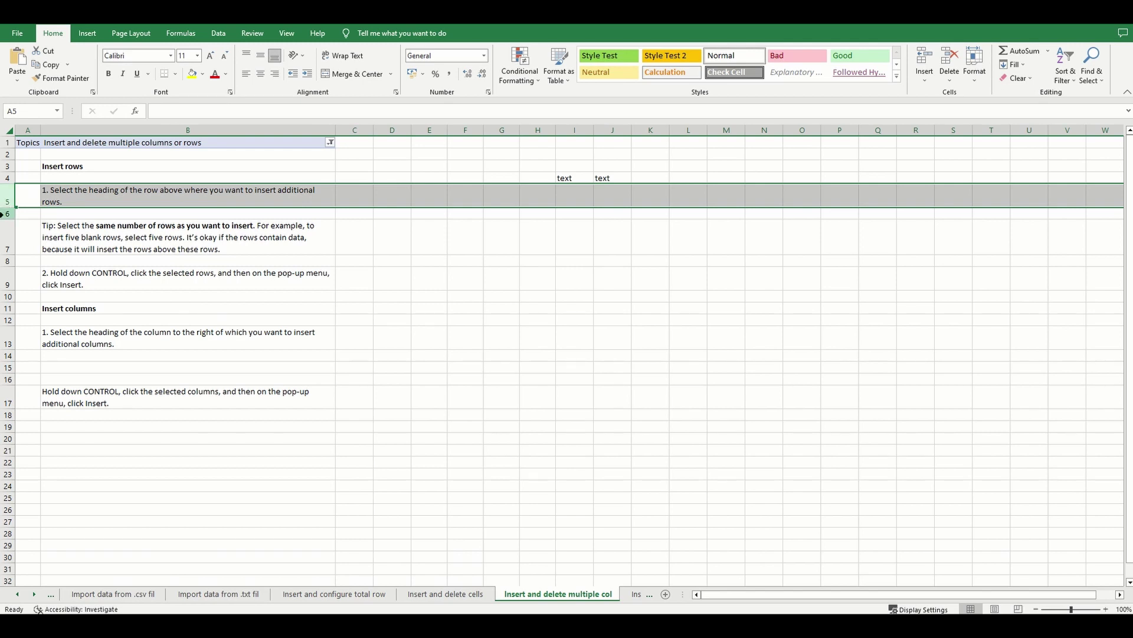
pyautogui.click(7, 214)
# - Insert a blank row above row 5, which holds the first instruction under "Insert rows"
pyautogui.click(4, 202)
pyautogui.rightClick(7, 191)
pyautogui.click(49, 294)
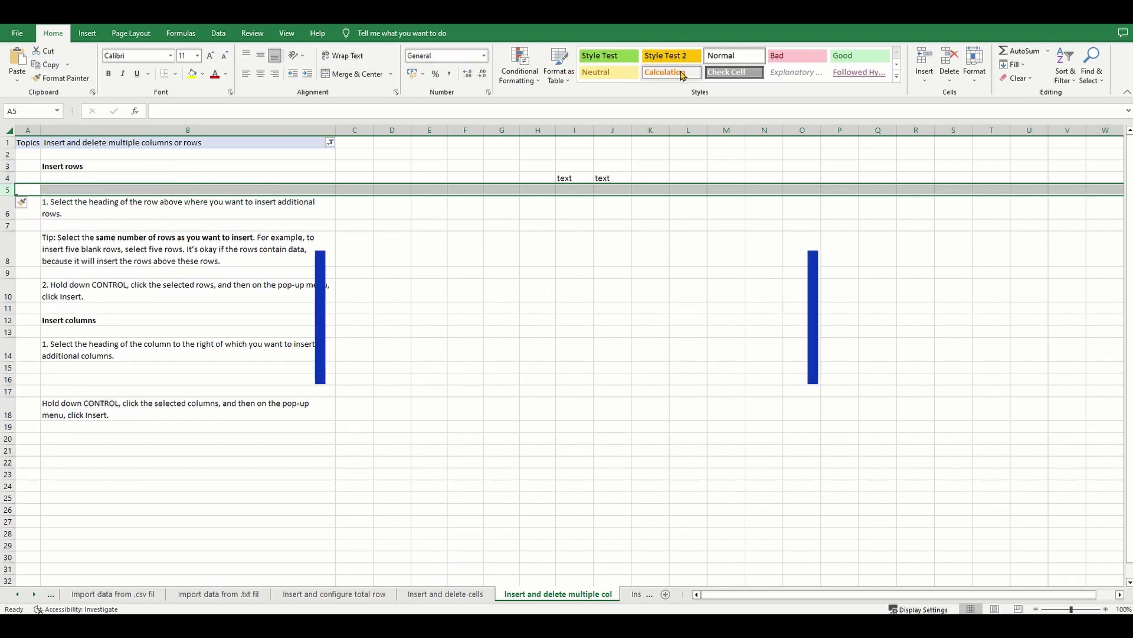
# - Insert one more blank sheet row above row 5 and another above row 7
pyautogui.click(924, 72)
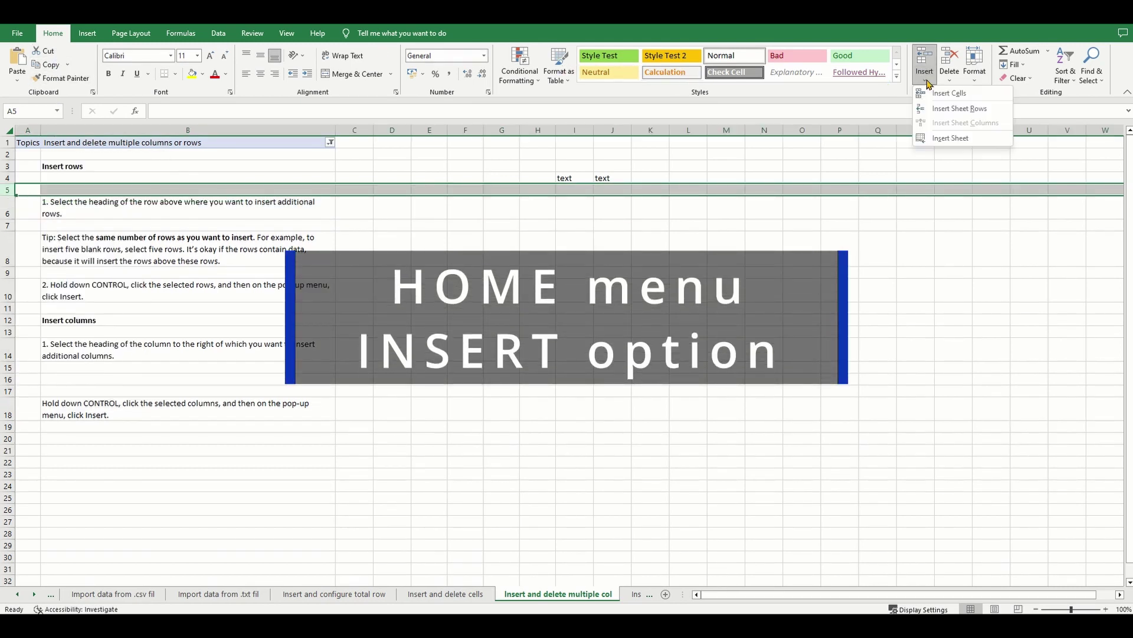
pyautogui.click(934, 112)
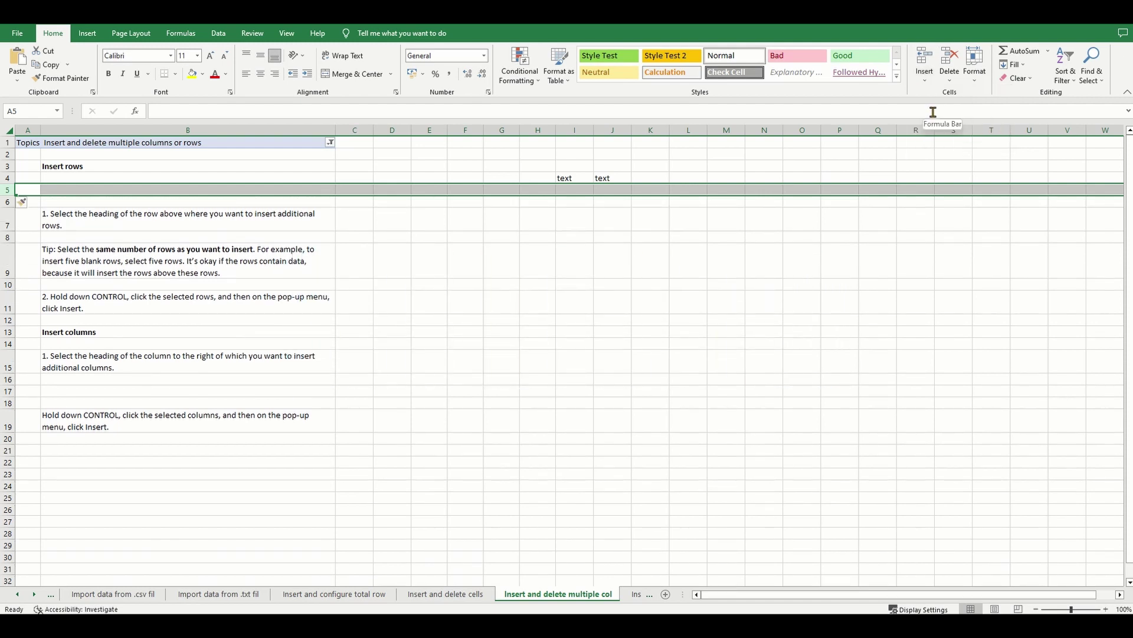
pyautogui.click(814, 330)
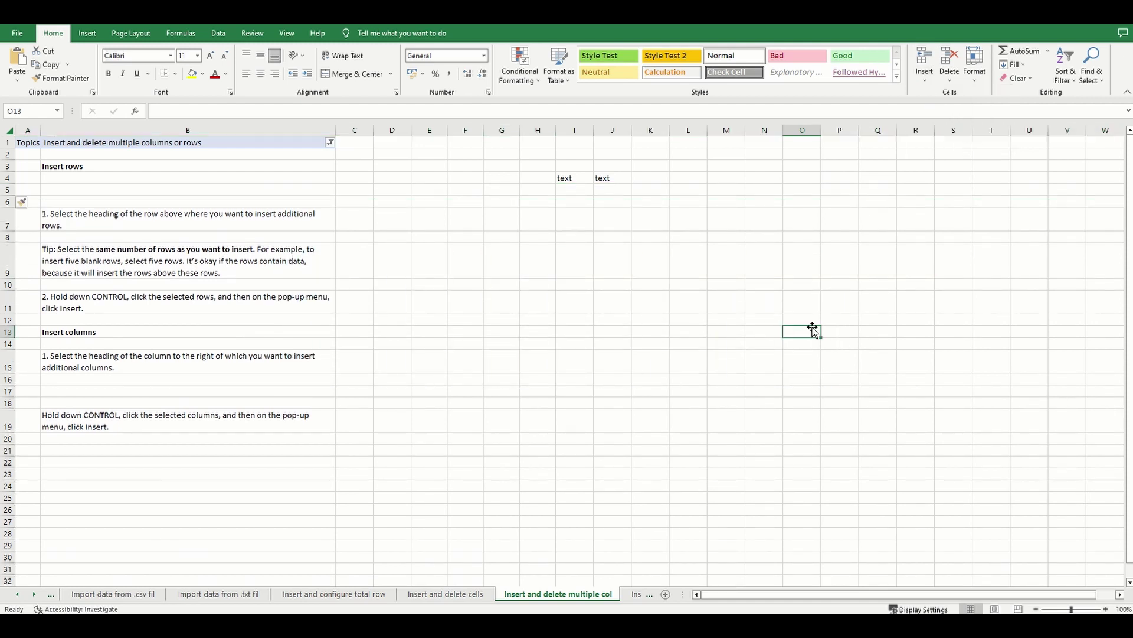
pyautogui.click(8, 222)
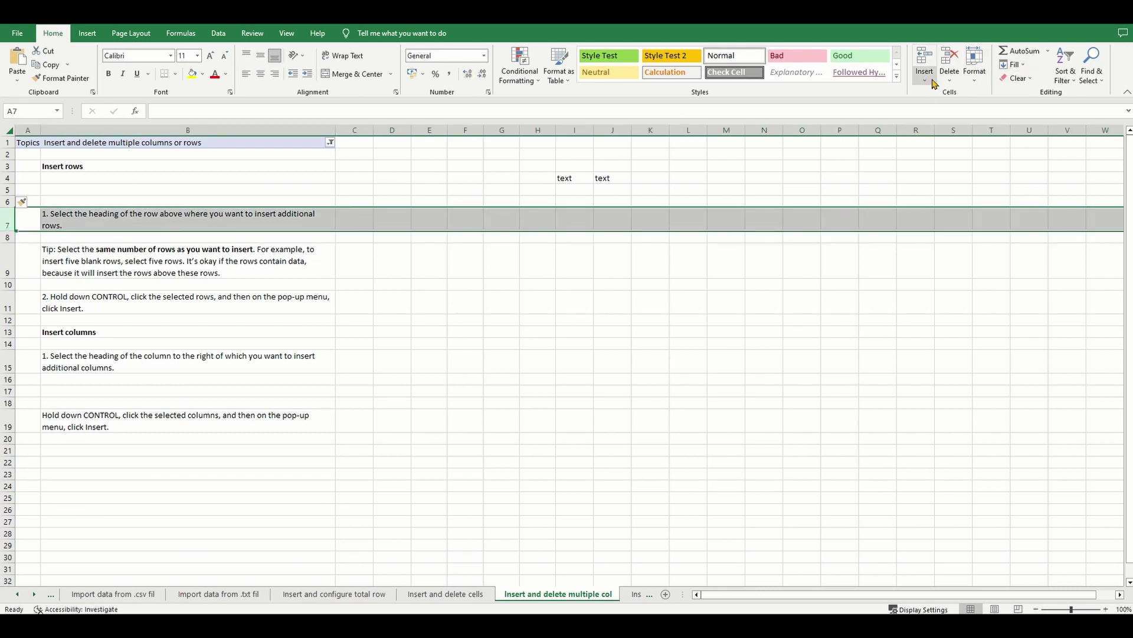
pyautogui.click(925, 74)
pyautogui.click(945, 109)
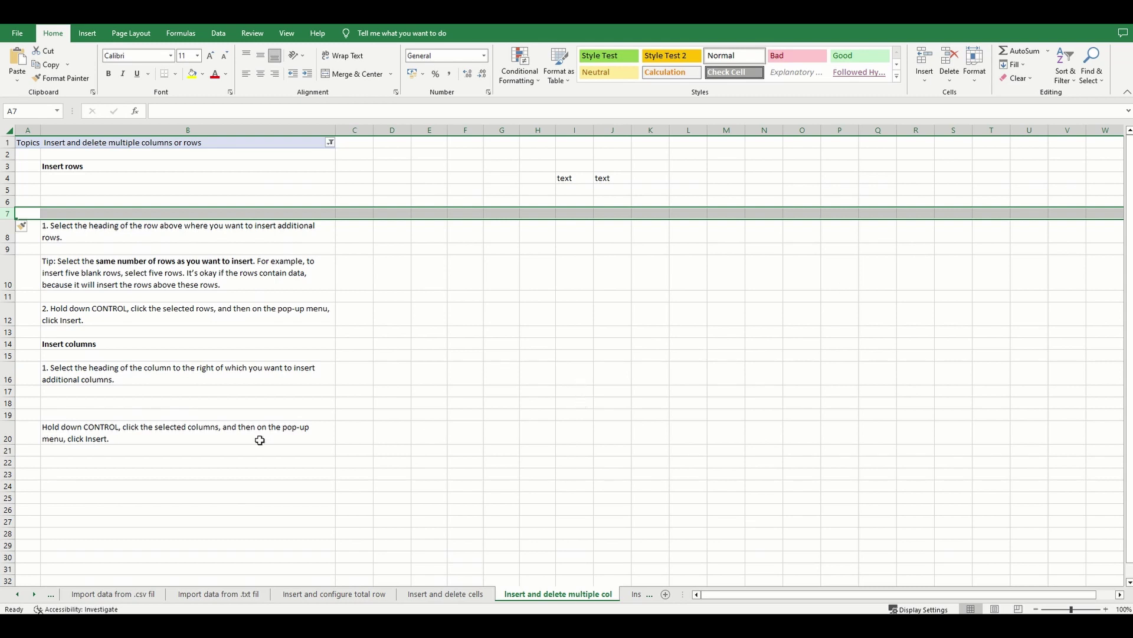
# - Insert two blank sheet rows at once above row 14, the "Insert columns" heading
pyautogui.moveTo(3, 342)
pyautogui.mouseDown()
pyautogui.moveTo(5, 369)
pyautogui.moveTo(5, 350)
pyautogui.mouseUp()
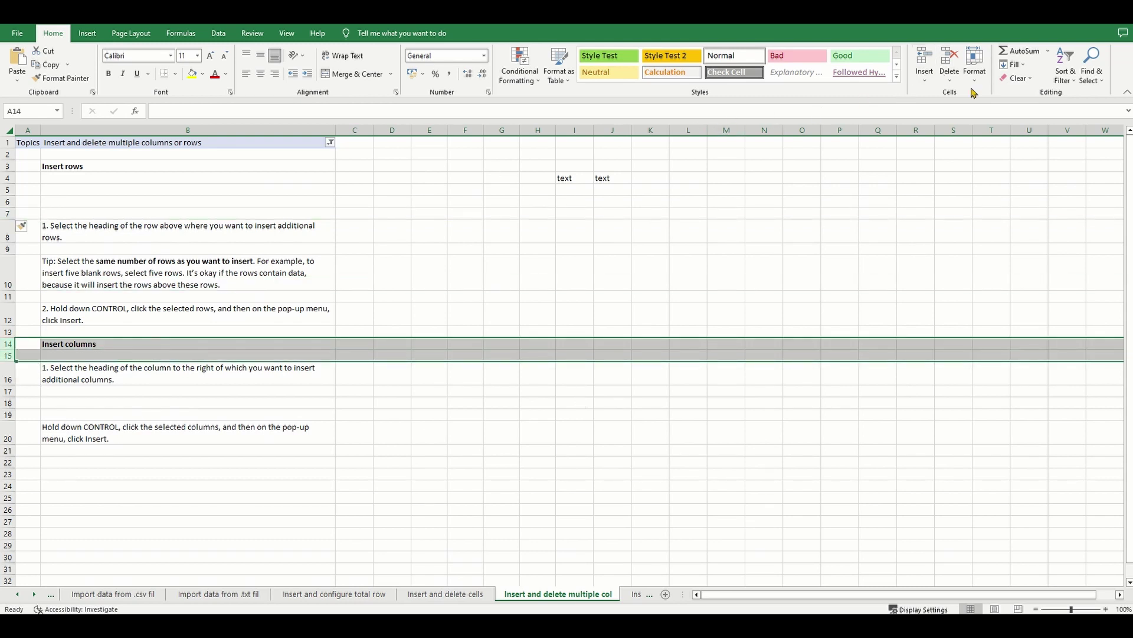
pyautogui.click(924, 81)
pyautogui.click(941, 108)
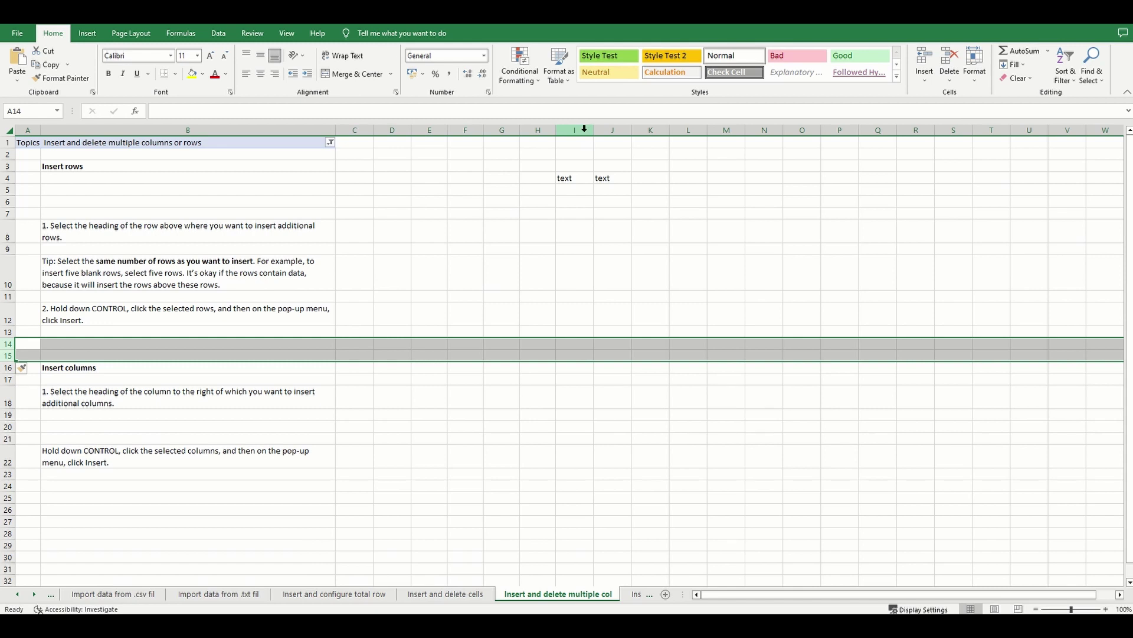
pyautogui.click(666, 224)
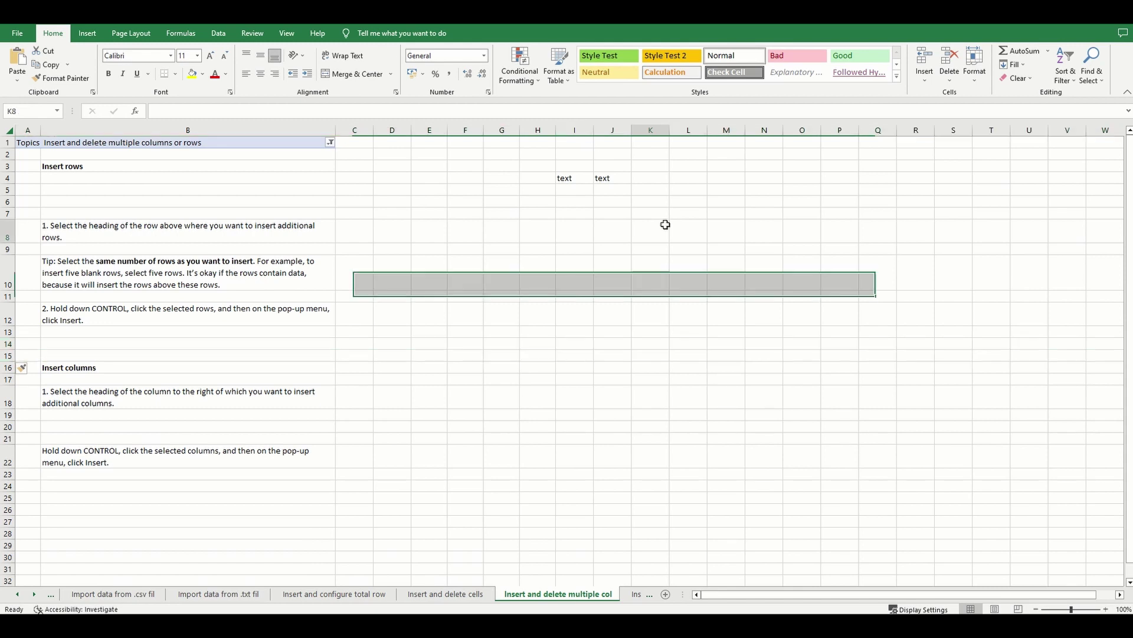
pyautogui.click(582, 128)
pyautogui.click(606, 128)
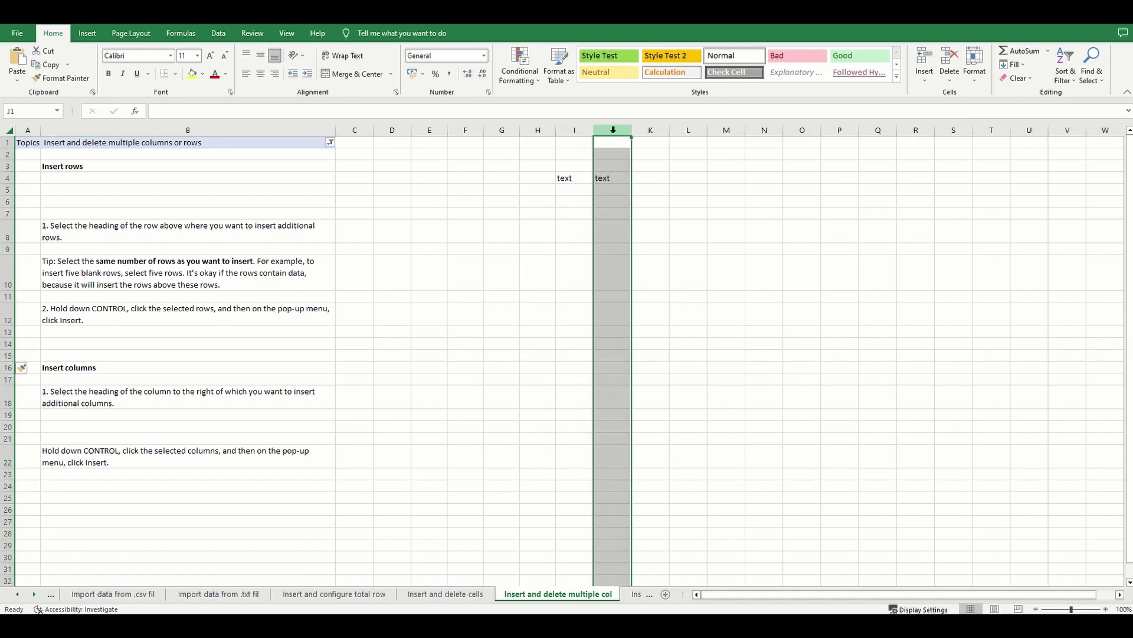
pyautogui.click(583, 128)
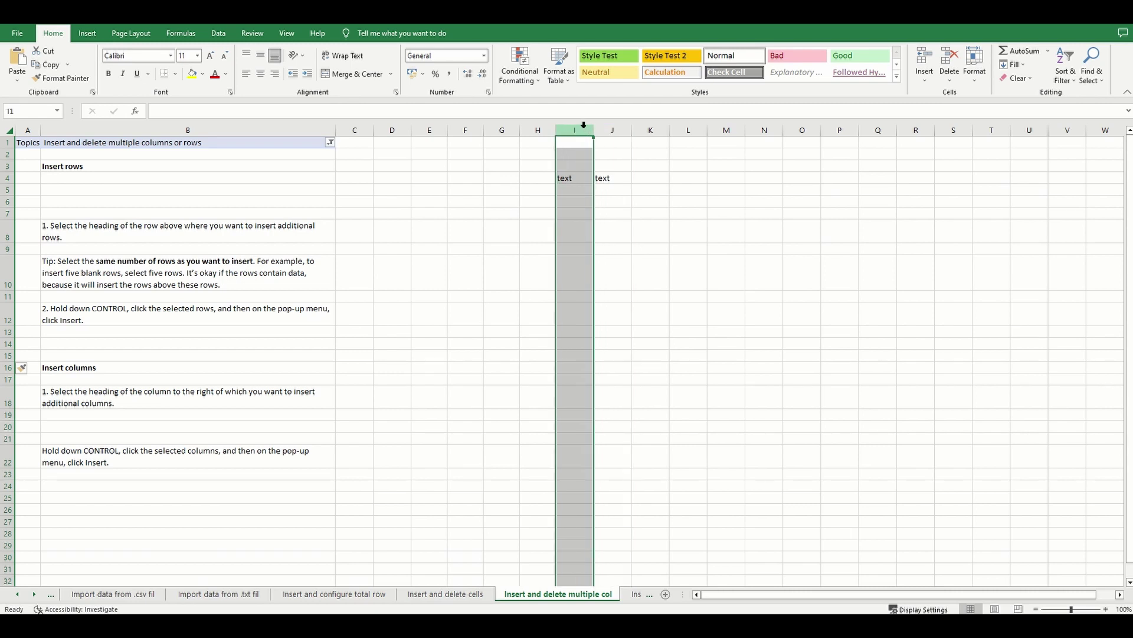
pyautogui.click(614, 126)
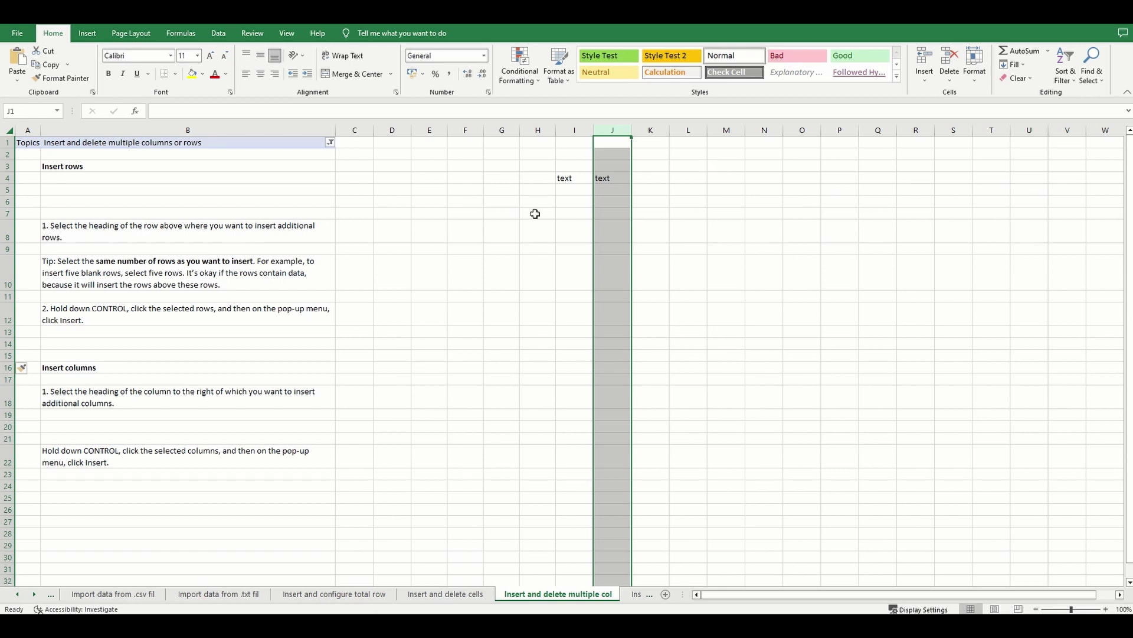
pyautogui.click(579, 126)
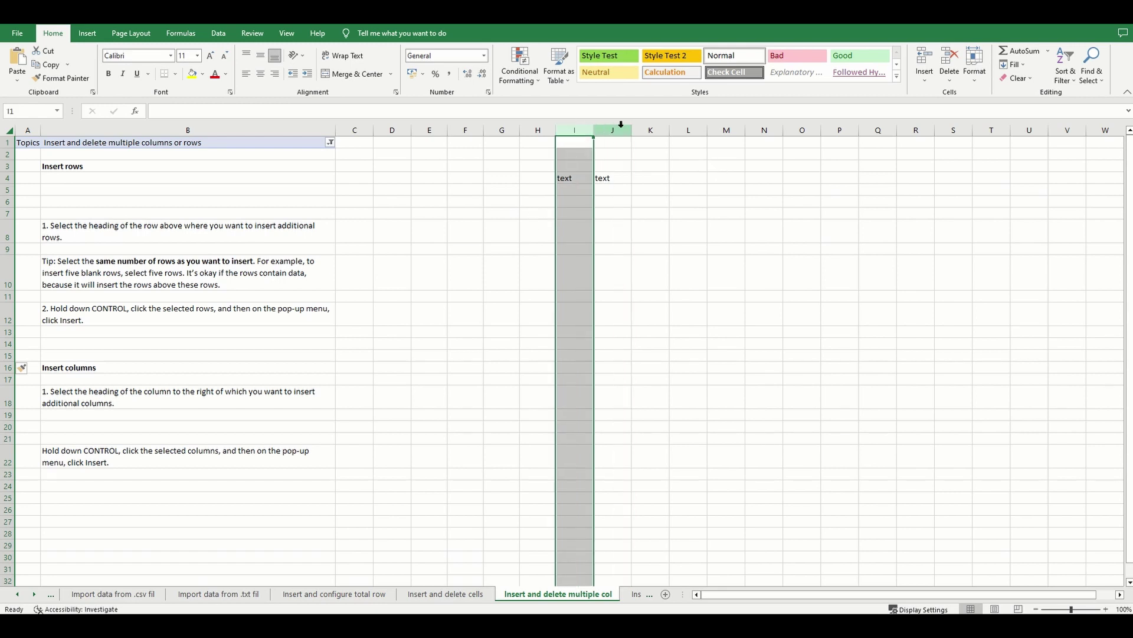
# - Insert two blank columns before column I, and two more before column K, ahead of the two "text" columns
pyautogui.moveTo(621, 124); pyautogui.dragTo(575, 125)
pyautogui.rightClick(578, 125)
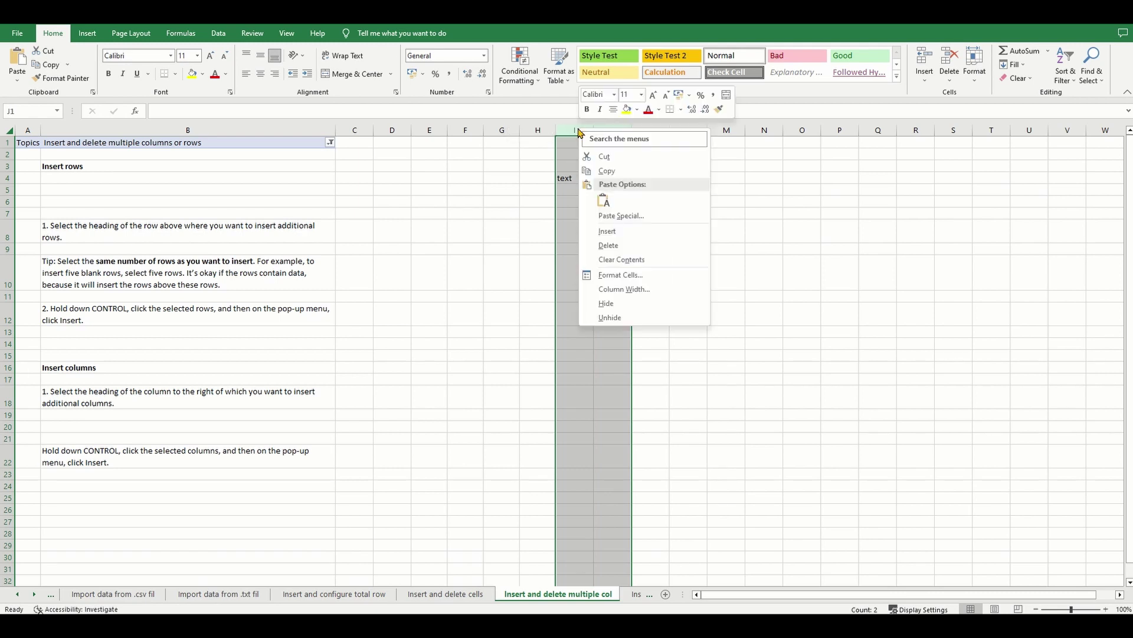
pyautogui.click(625, 232)
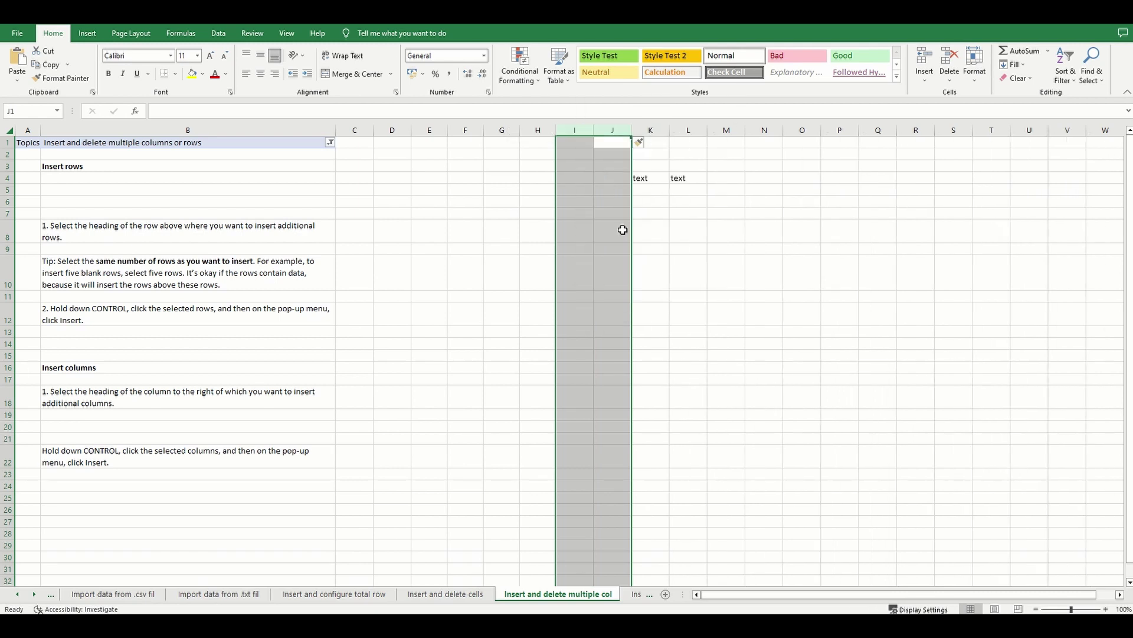
pyautogui.moveTo(642, 129); pyautogui.dragTo(688, 129)
pyautogui.click(928, 77)
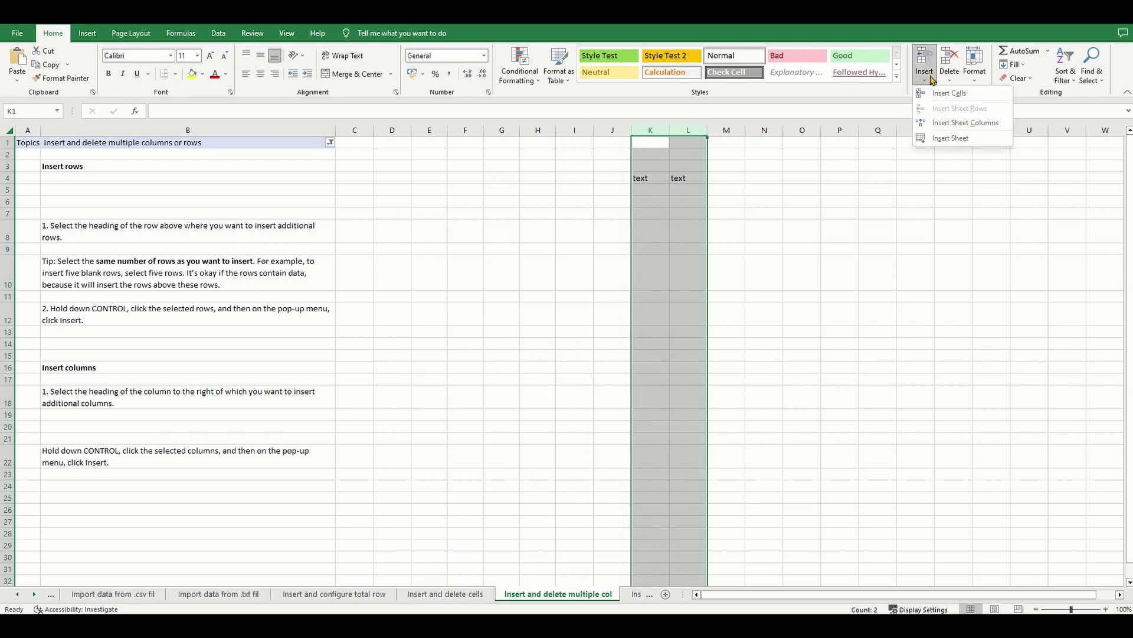
pyautogui.click(946, 124)
# - Delete columns M and N, which hold the "text" entries
pyautogui.moveTo(741, 126); pyautogui.dragTo(762, 125)
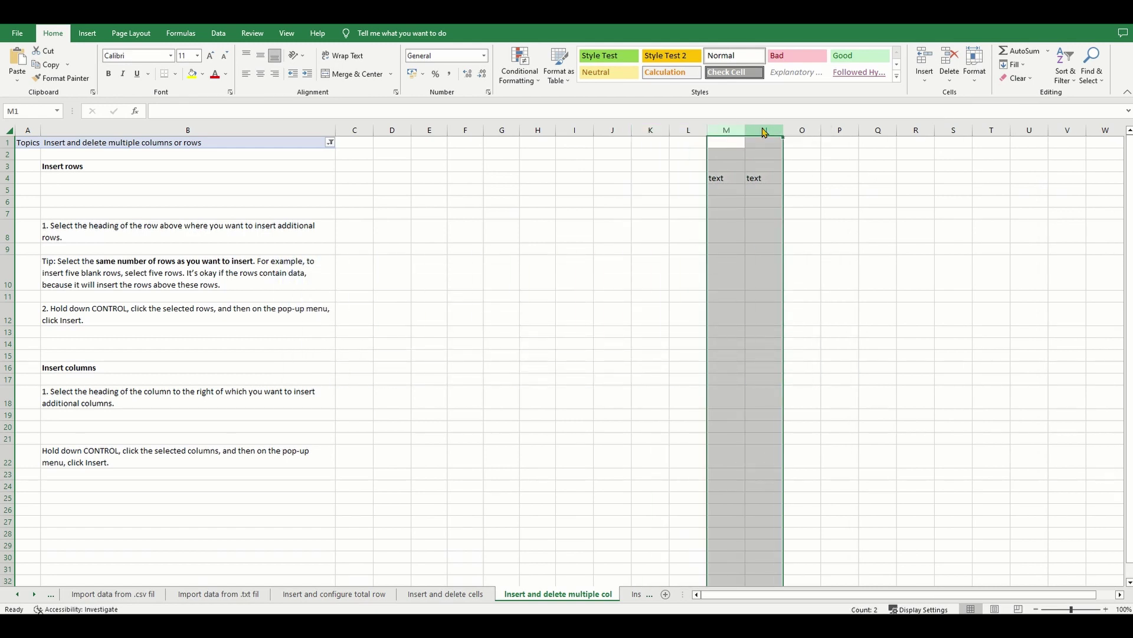
pyautogui.rightClick(764, 129)
pyautogui.click(815, 246)
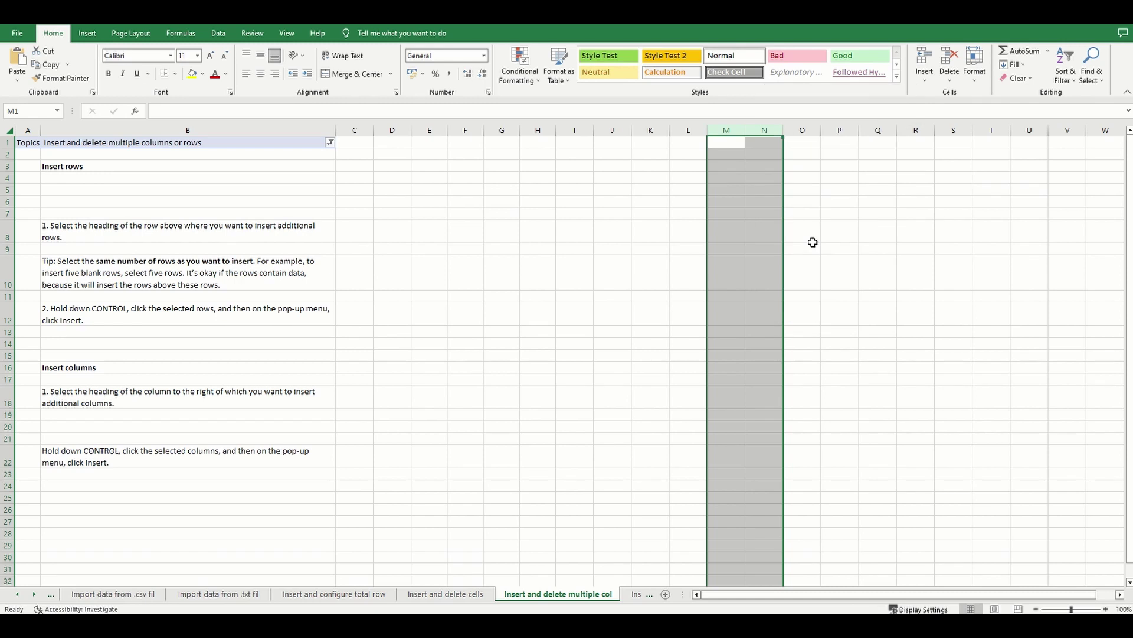
# - Delete blank sheet row 7, and delete blank rows 4 and 5 together, under the "Insert rows" heading
pyautogui.click(8, 235)
pyautogui.rightClick(8, 214)
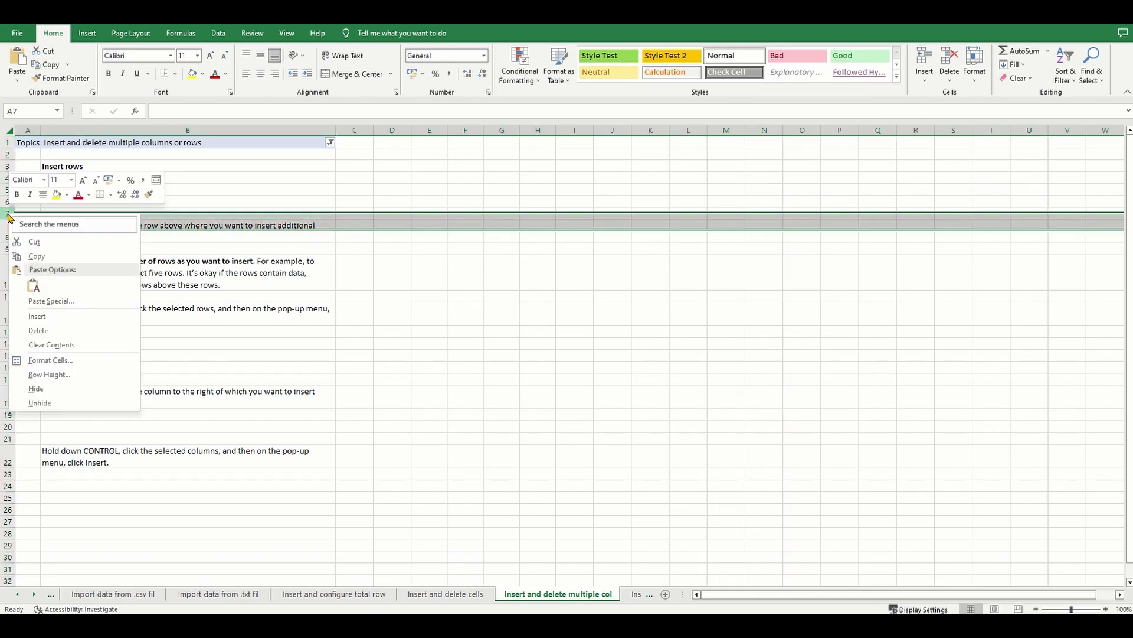
pyautogui.click(62, 331)
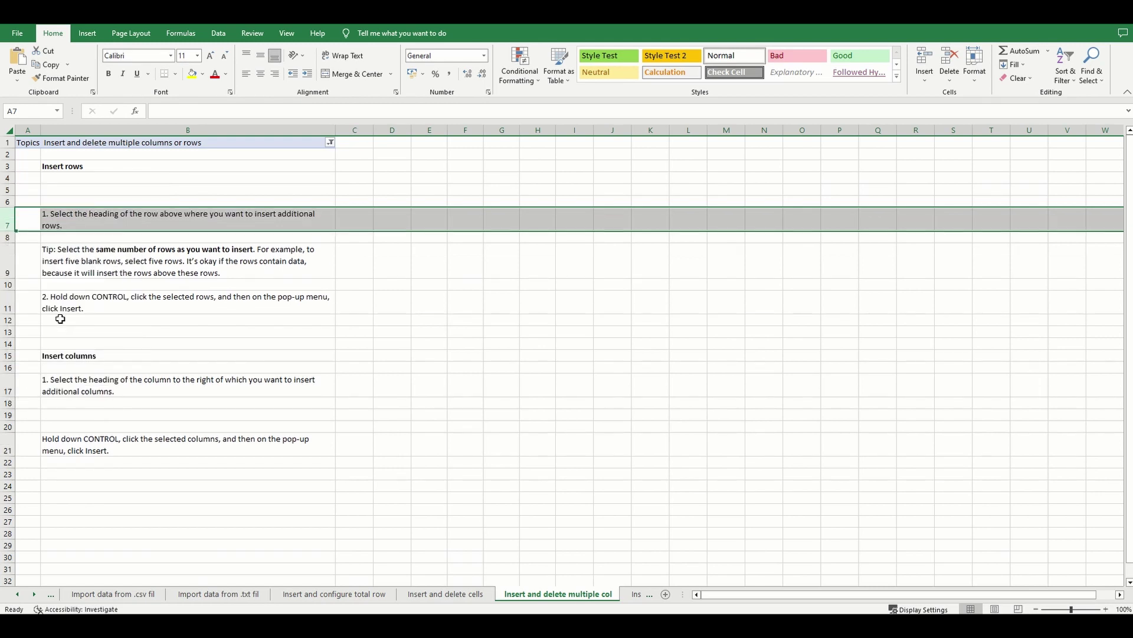
pyautogui.moveTo(3, 177); pyautogui.dragTo(5, 189)
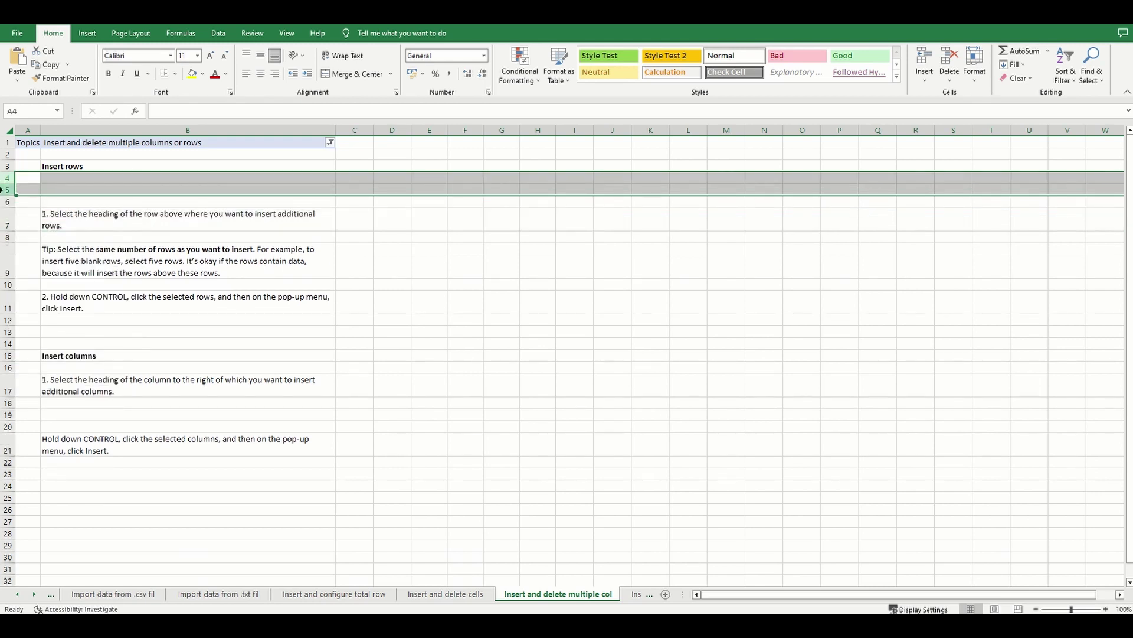
pyautogui.rightClick(6, 187)
pyautogui.click(59, 303)
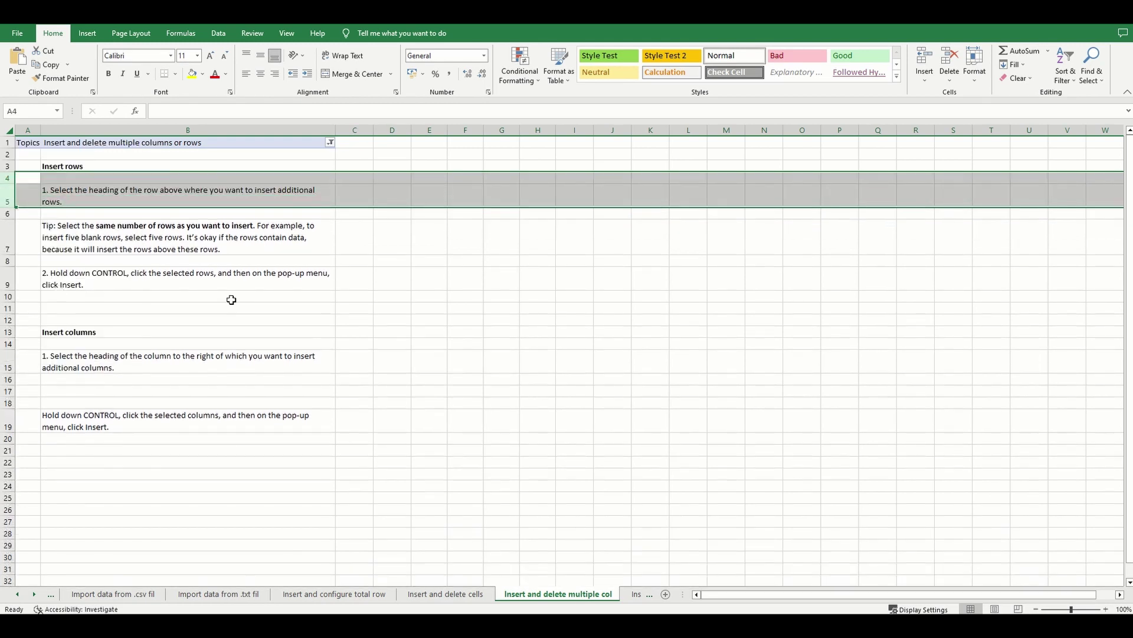
pyautogui.click(493, 317)
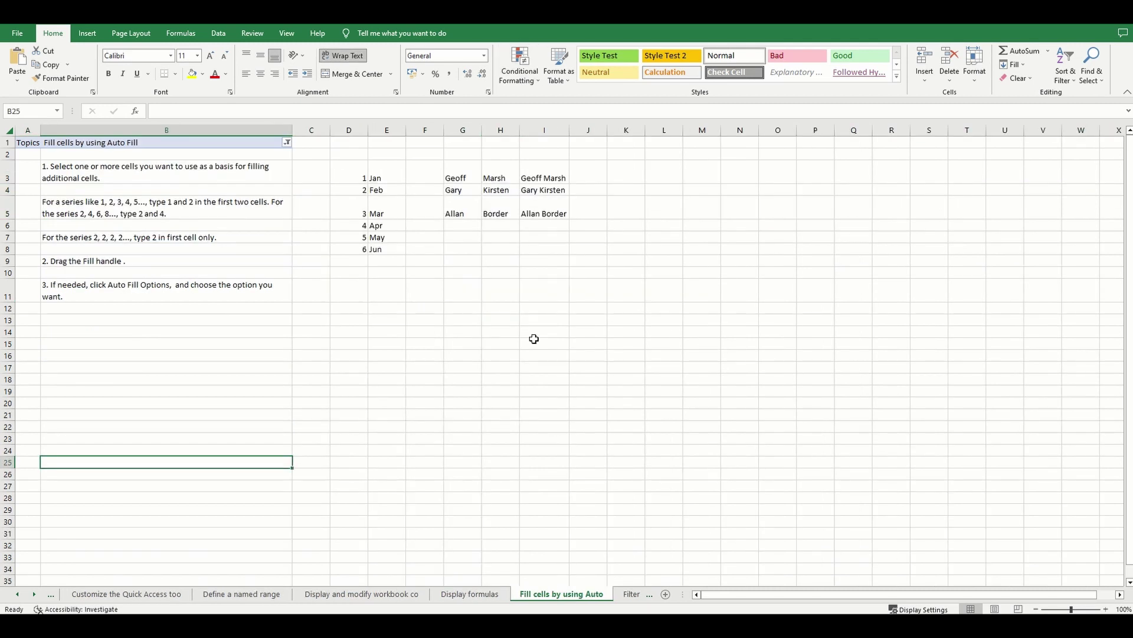
# - On the Auto Fill practice sheet, enter 1 in cell G11 and 2 in cell G12
pyautogui.click(458, 296)
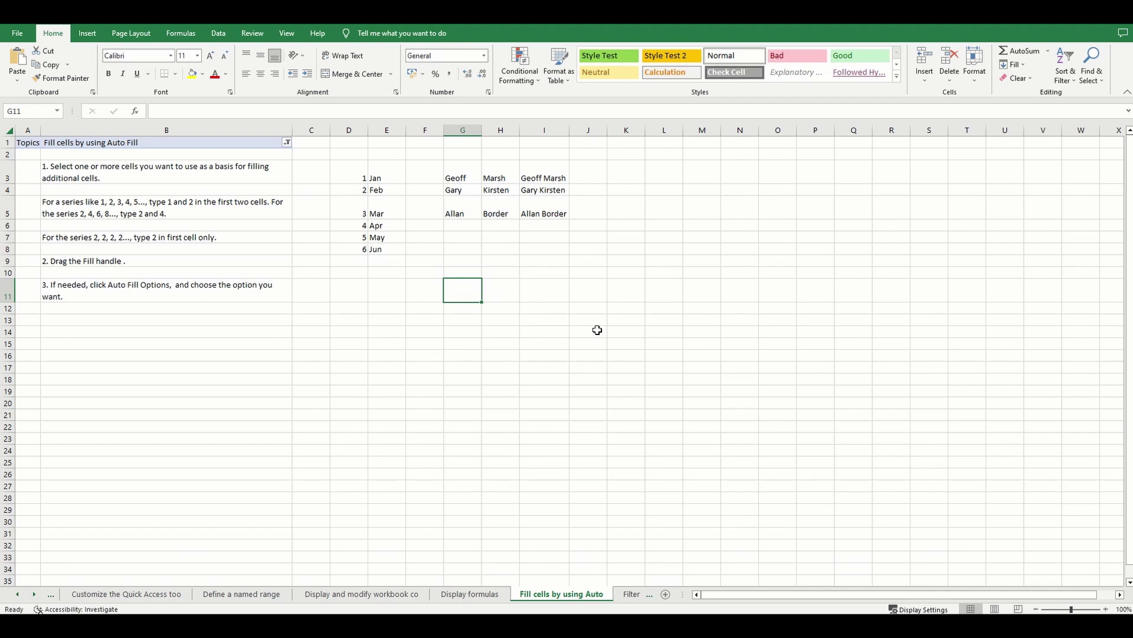
pyautogui.write('1')
pyautogui.press('Return')
pyautogui.write('2')
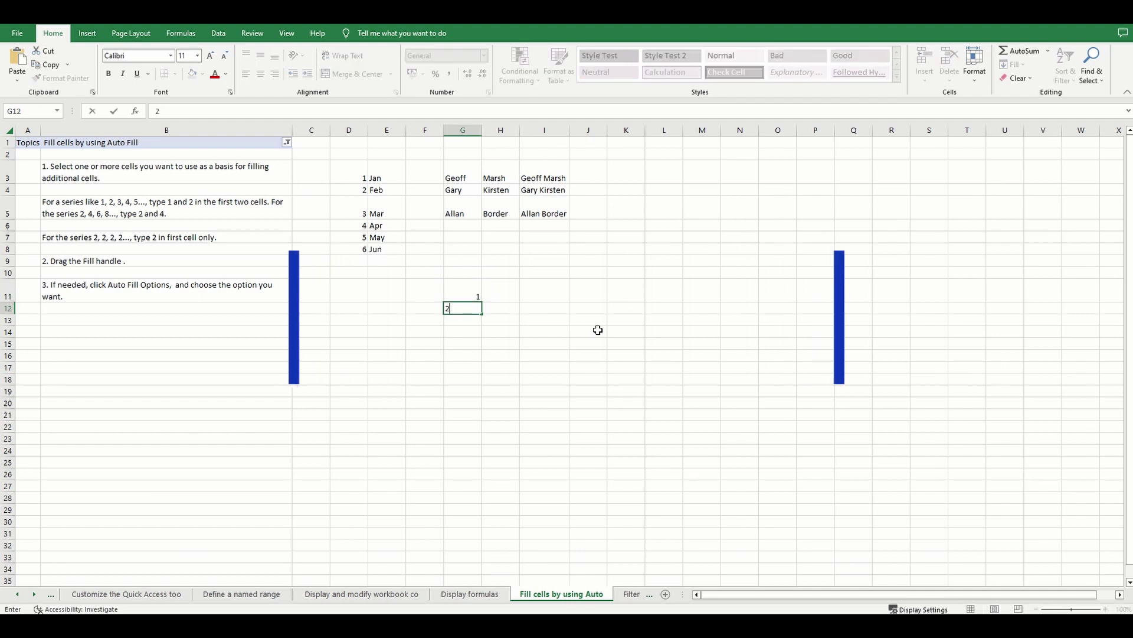
pyautogui.click(599, 329)
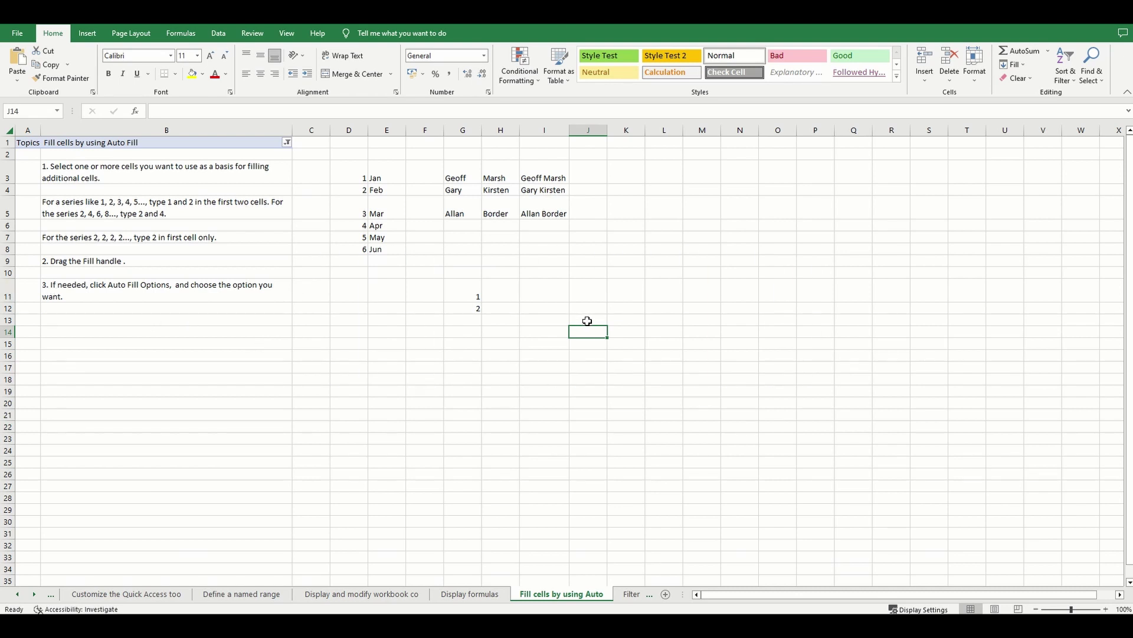
# - Extend the number series from G11:G12 down to G22 with the fill handle
pyautogui.click(467, 292)
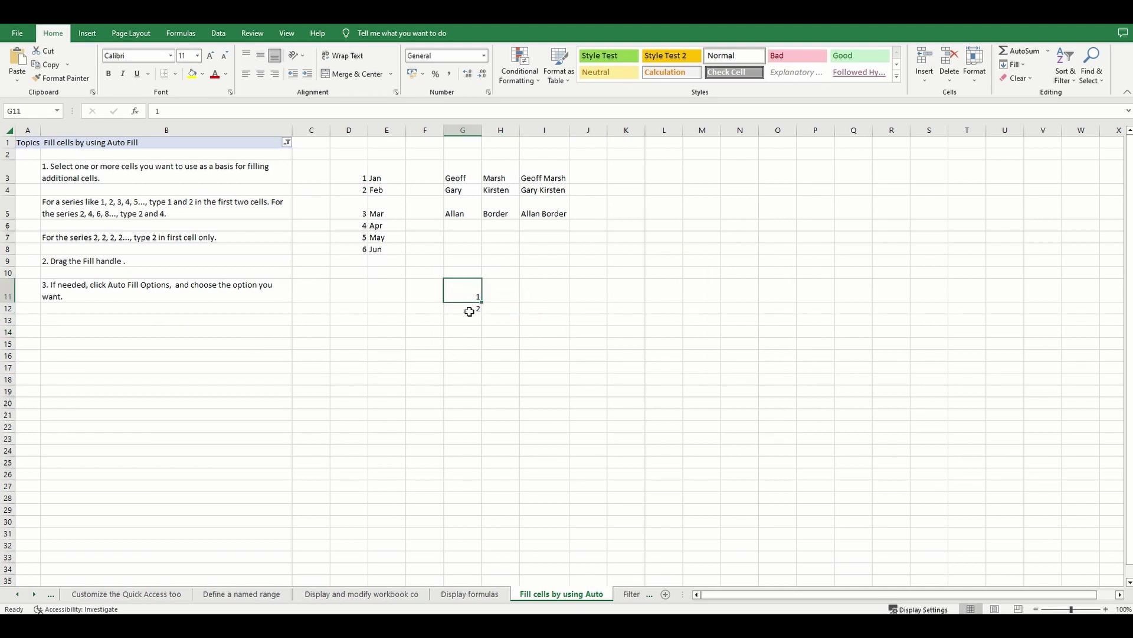
pyautogui.click(469, 311)
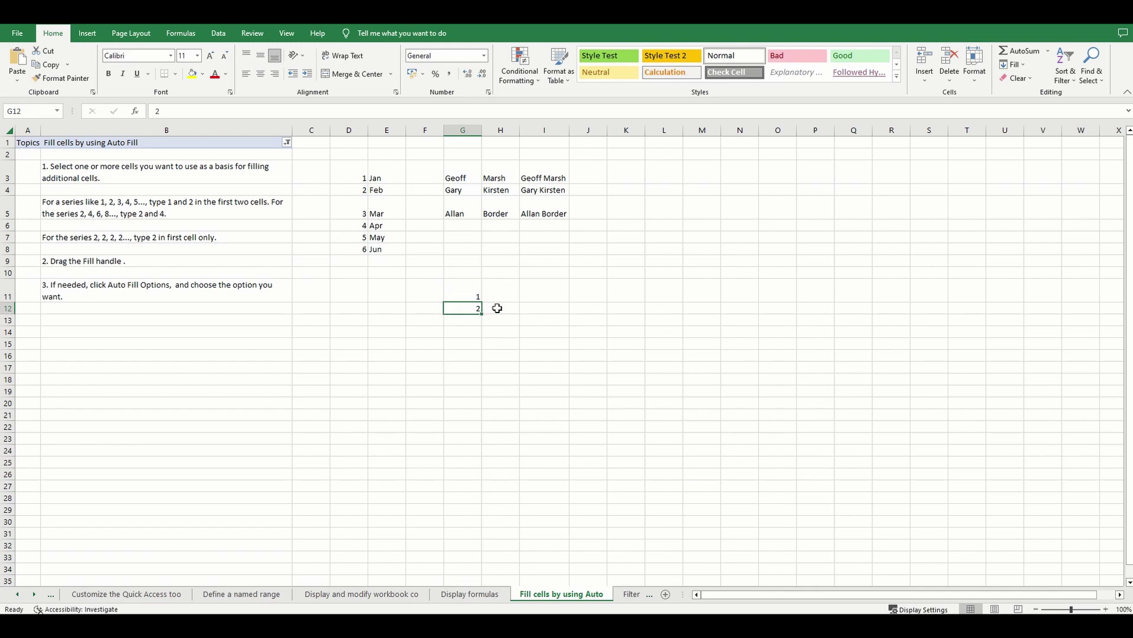
pyautogui.moveTo(461, 293); pyautogui.dragTo(463, 307)
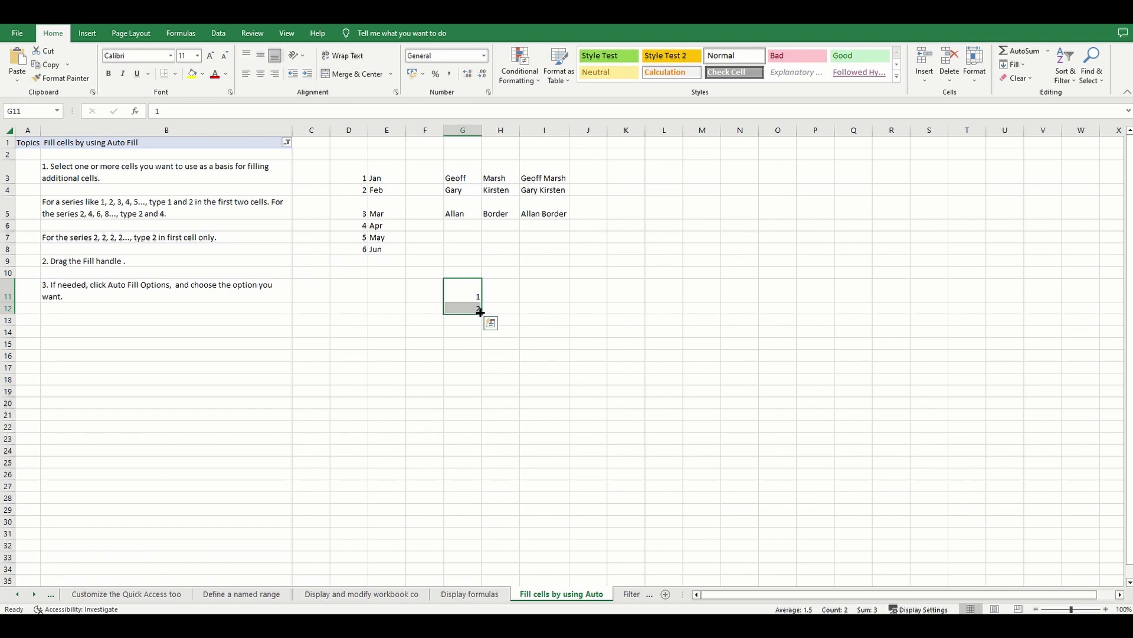
pyautogui.moveTo(479, 312); pyautogui.dragTo(485, 434)
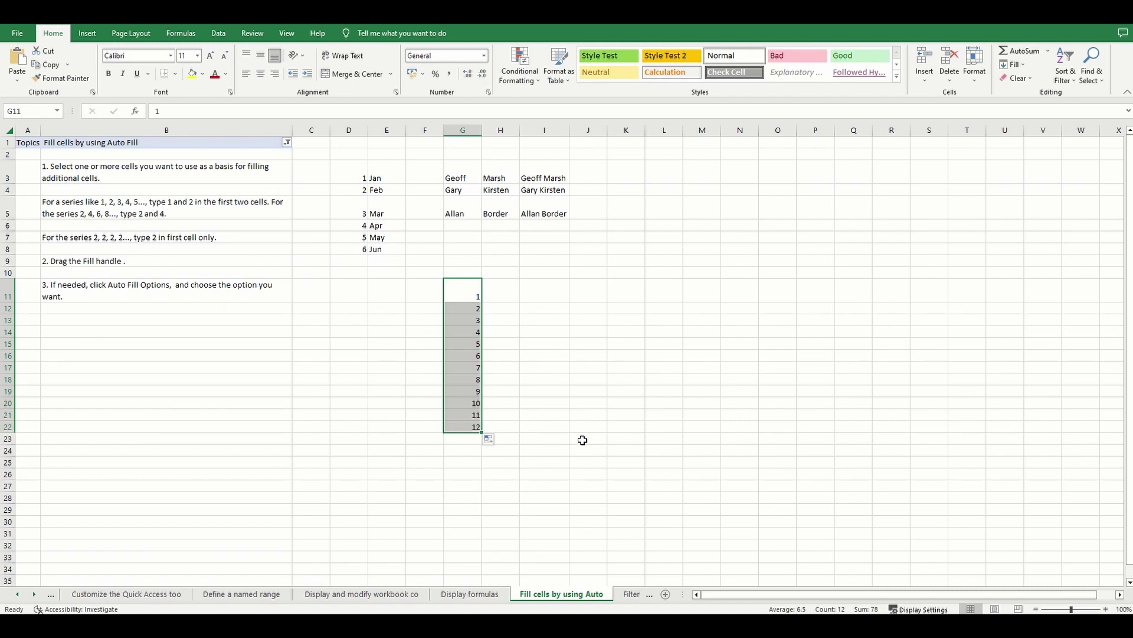
pyautogui.click(582, 439)
# - Enter Jan in H11 and Feb in H12, auto-fill the months down to H21, and view the Auto Fill options
pyautogui.click(496, 289)
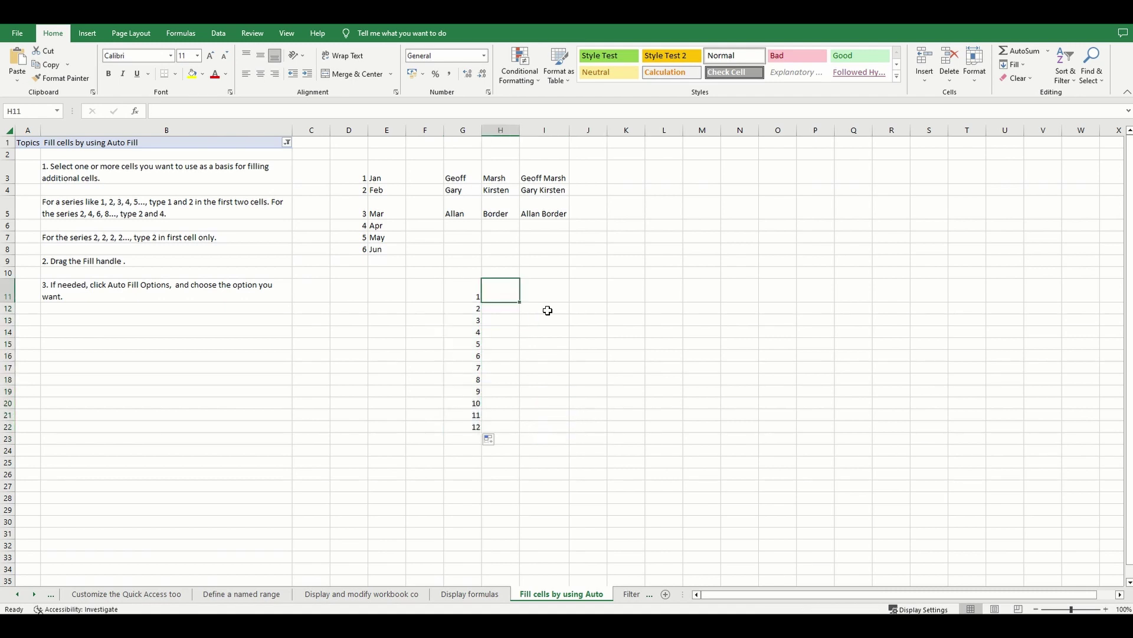
pyautogui.write('Jan')
pyautogui.press('Return')
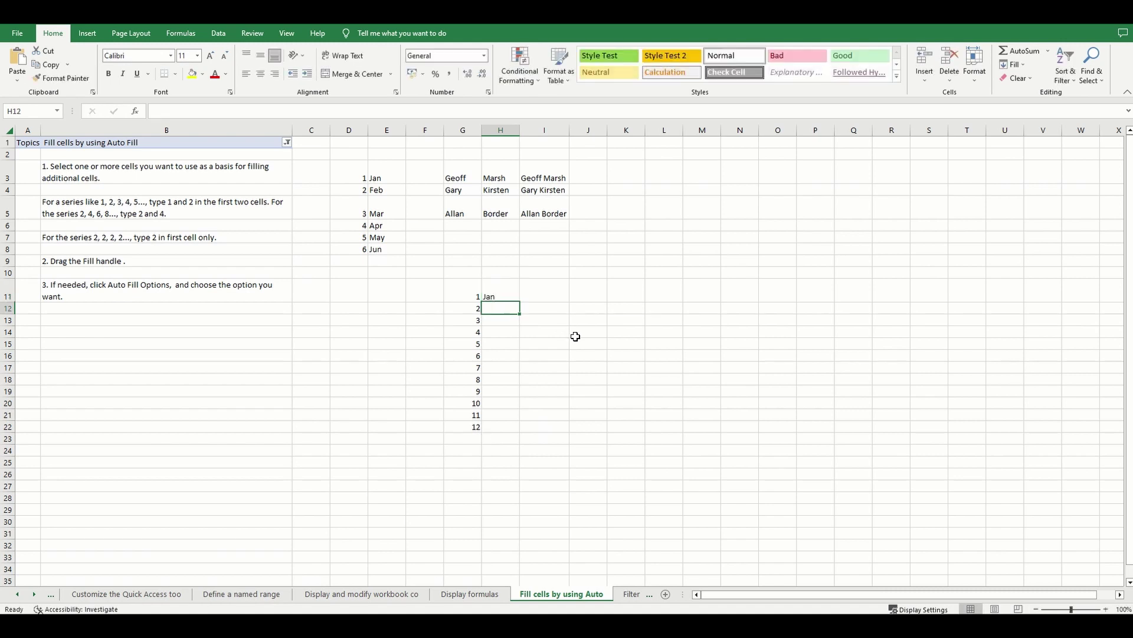
pyautogui.write('Feb')
pyautogui.press('Return')
pyautogui.moveTo(506, 295); pyautogui.dragTo(521, 421)
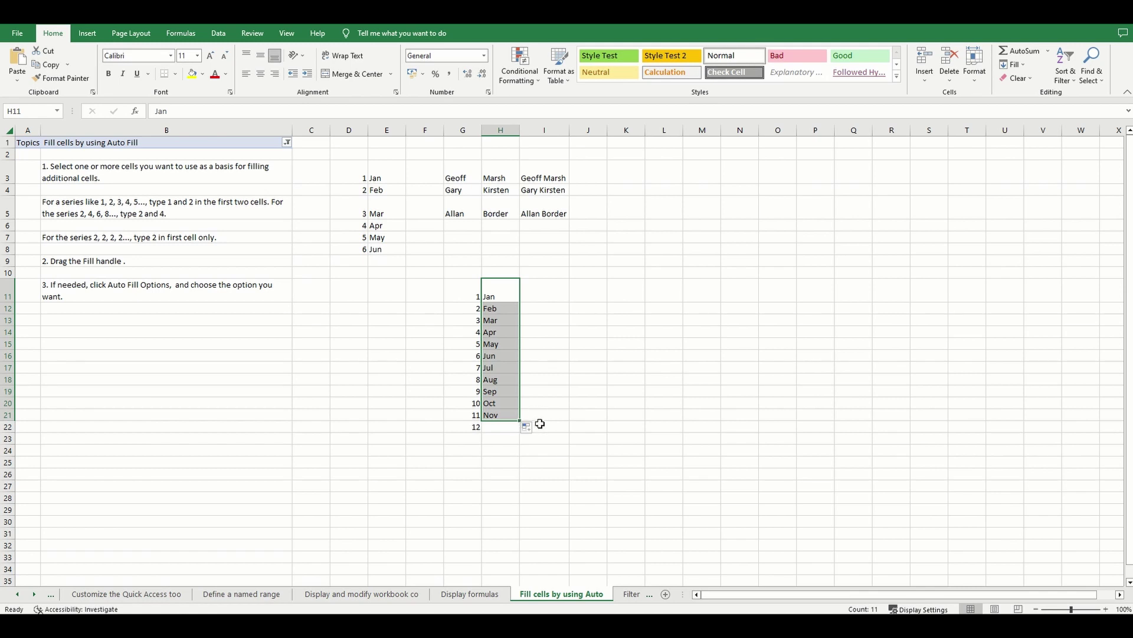
pyautogui.click(531, 428)
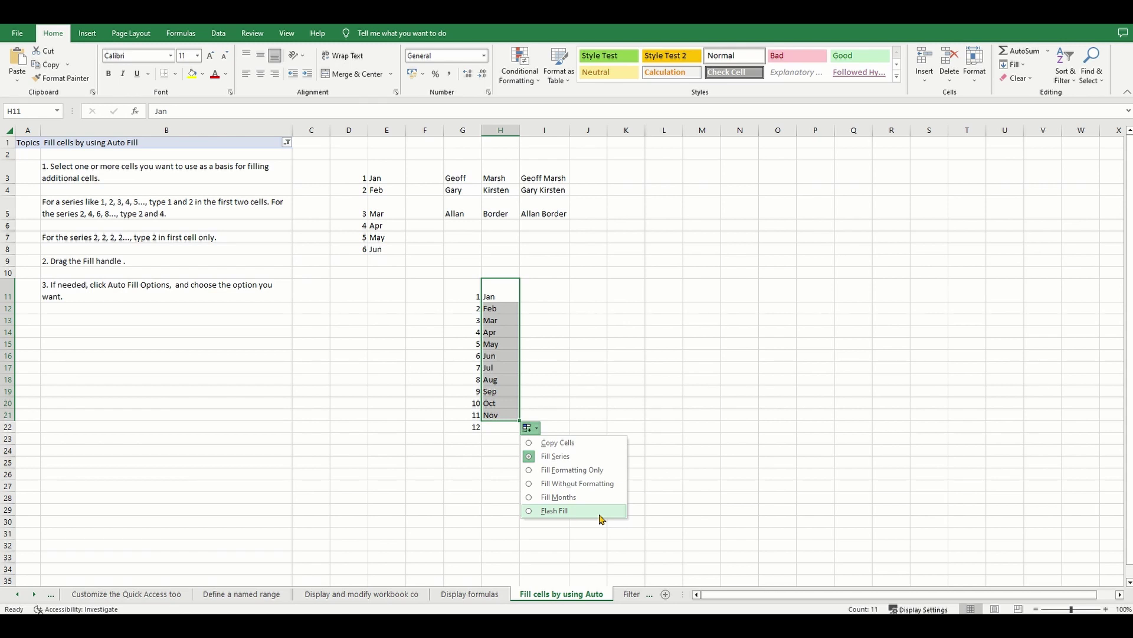
pyautogui.click(657, 369)
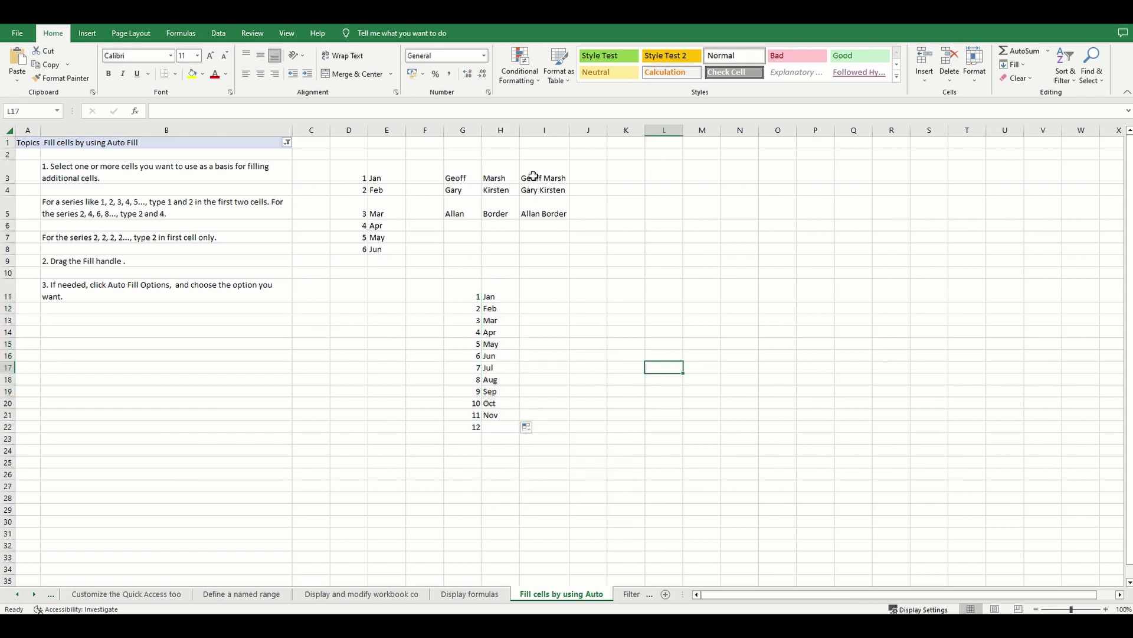
# - Enter the first person's full name in J3, beside the existing full-name list
pyautogui.moveTo(533, 176); pyautogui.dragTo(547, 213)
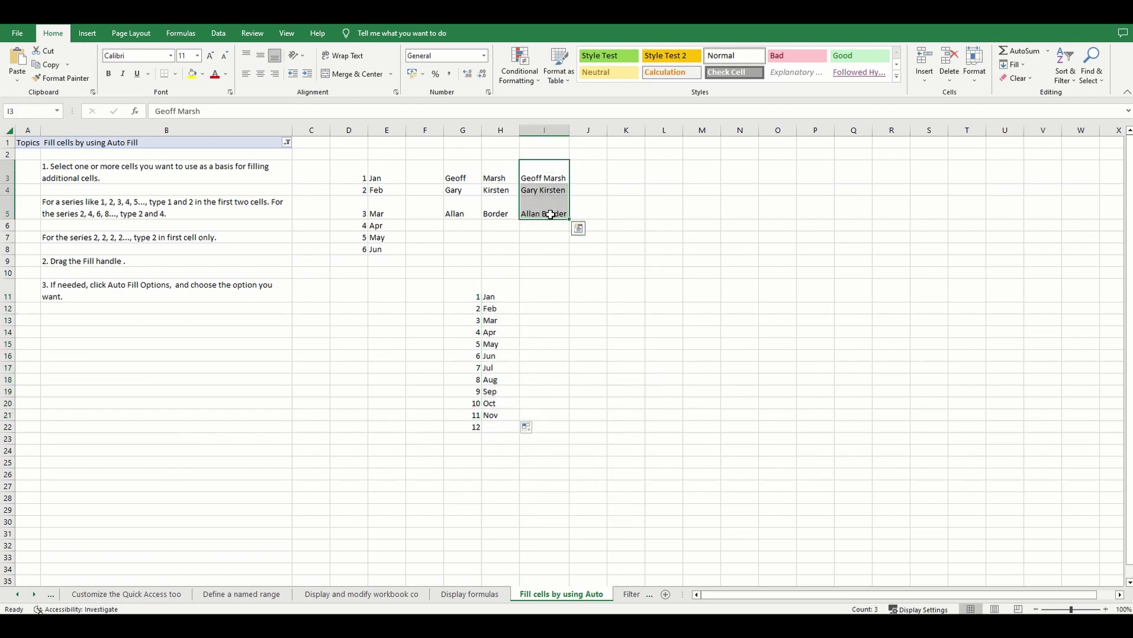
pyautogui.click(667, 206)
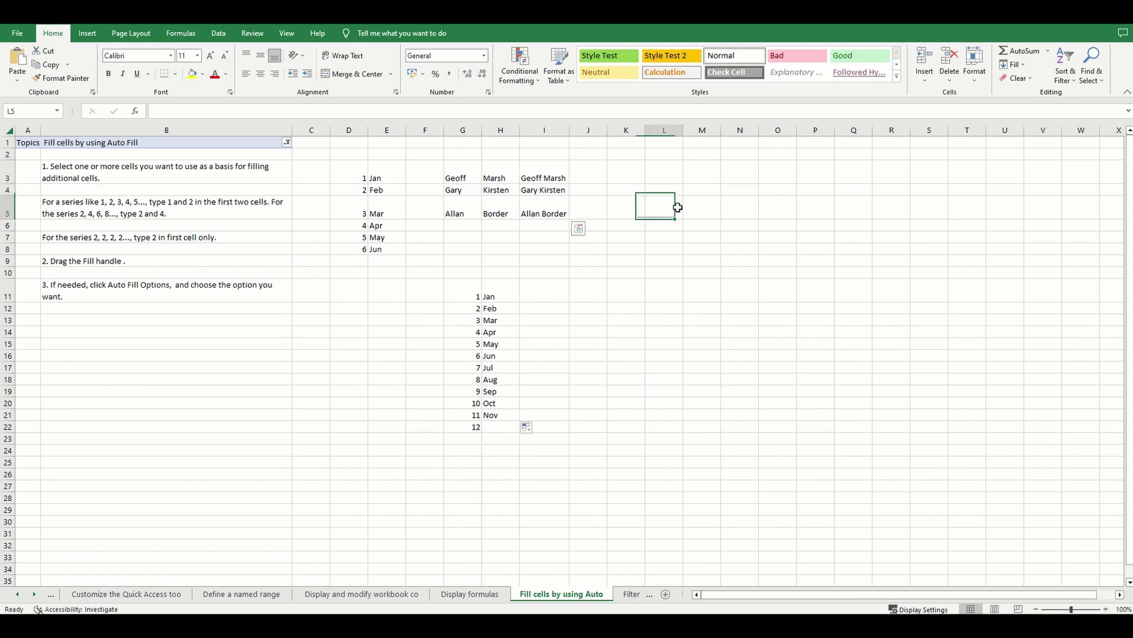
pyautogui.click(596, 174)
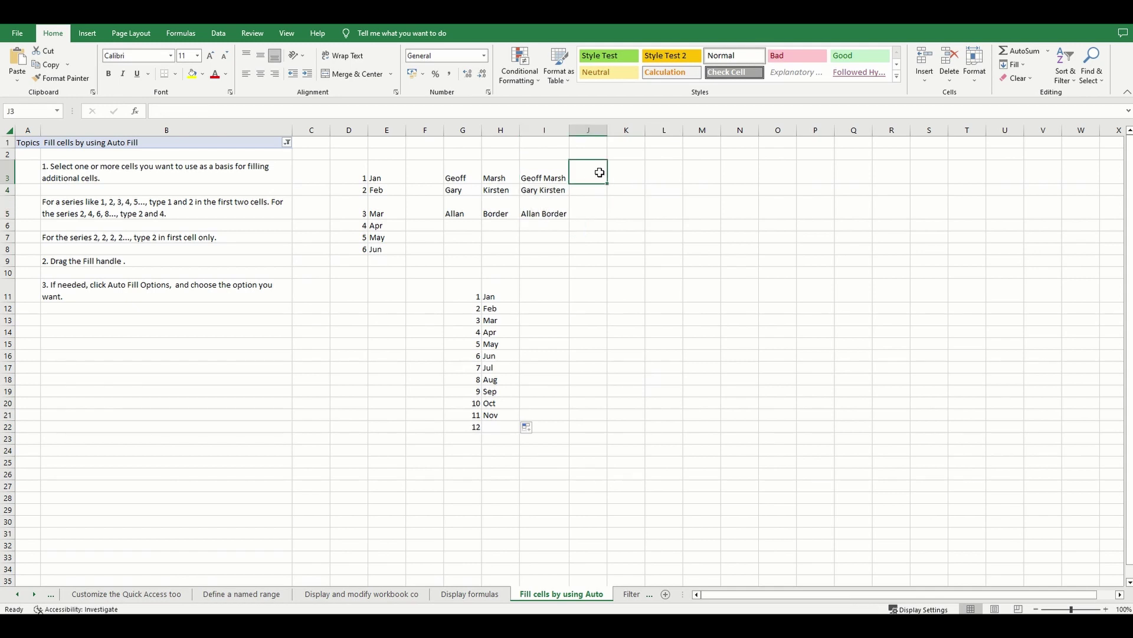
pyautogui.click(619, 246)
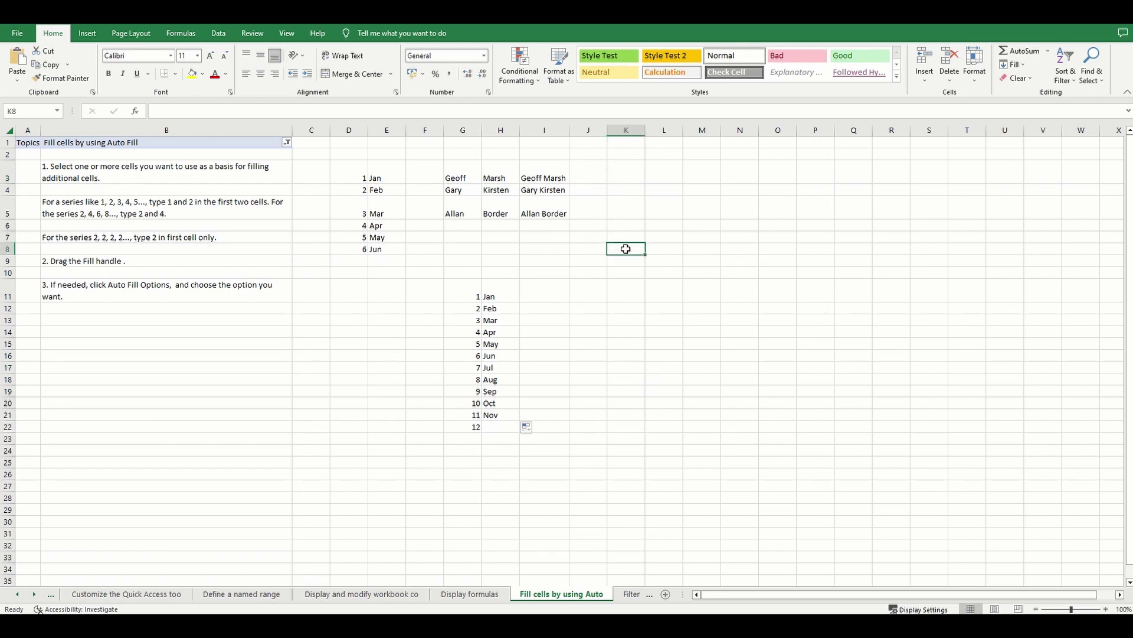
pyautogui.click(576, 180)
pyautogui.write('G')
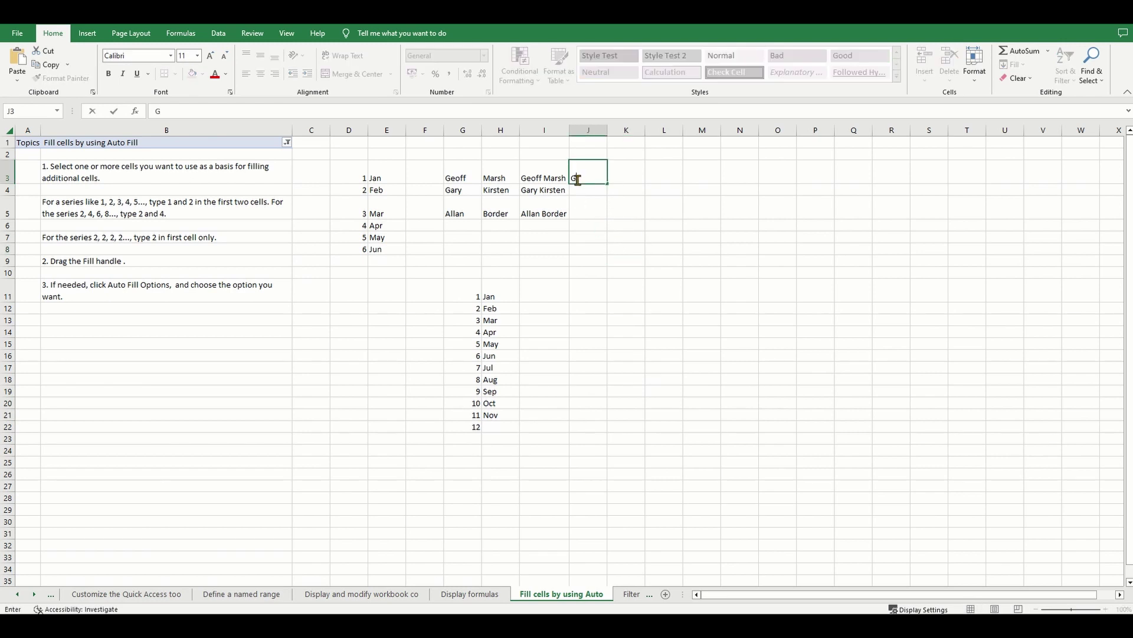
pyautogui.write('eoff Marsh')
pyautogui.press('Return')
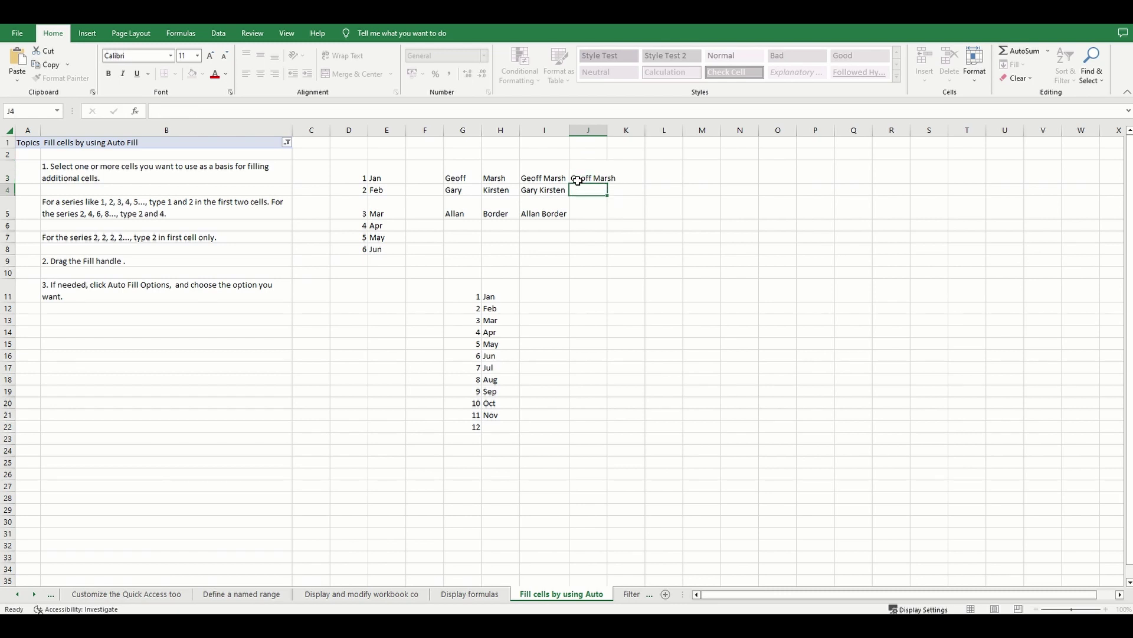
# - Extend J3 down to J5 using Flash Fill, and fit column J's width to its contents
pyautogui.click(580, 177)
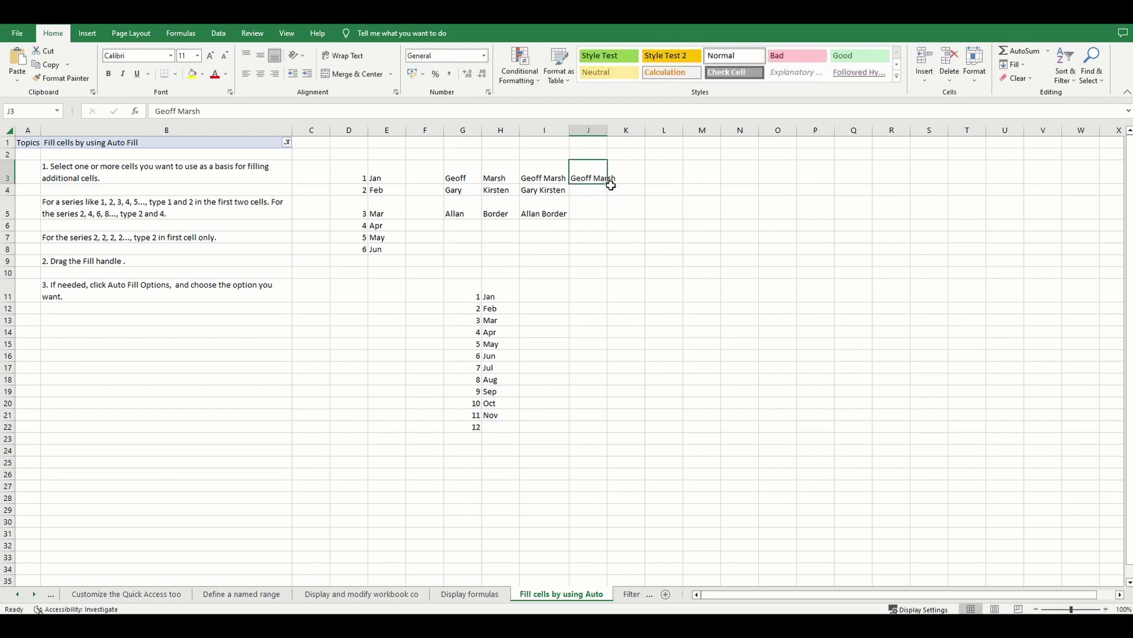
pyautogui.moveTo(606, 184); pyautogui.dragTo(604, 218)
pyautogui.click(617, 227)
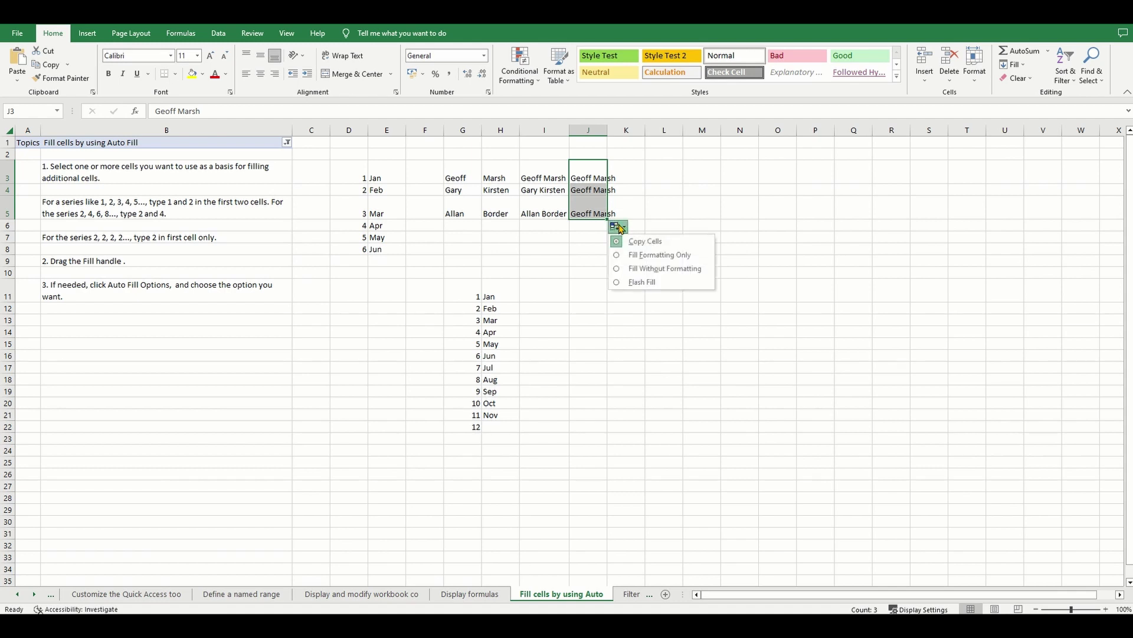
pyautogui.click(654, 284)
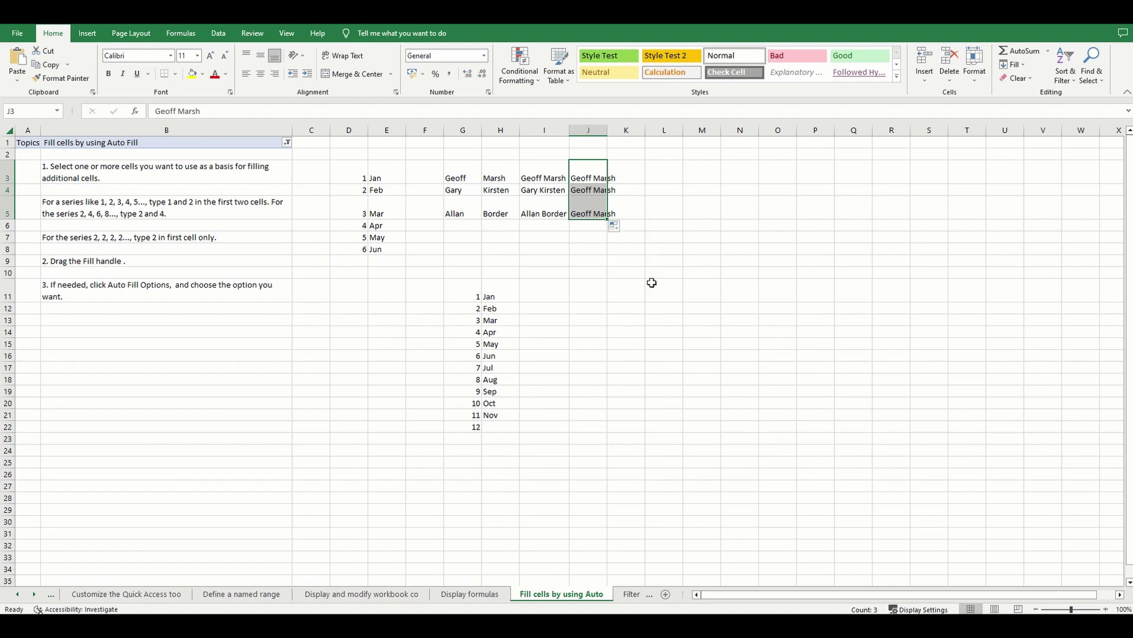
pyautogui.doubleClick(610, 124)
pyautogui.click(676, 231)
# - Move the full-name list to K3:K5, leaving I3:J5 empty, and fit column K's width to its contents
pyautogui.moveTo(544, 180); pyautogui.dragTo(551, 213)
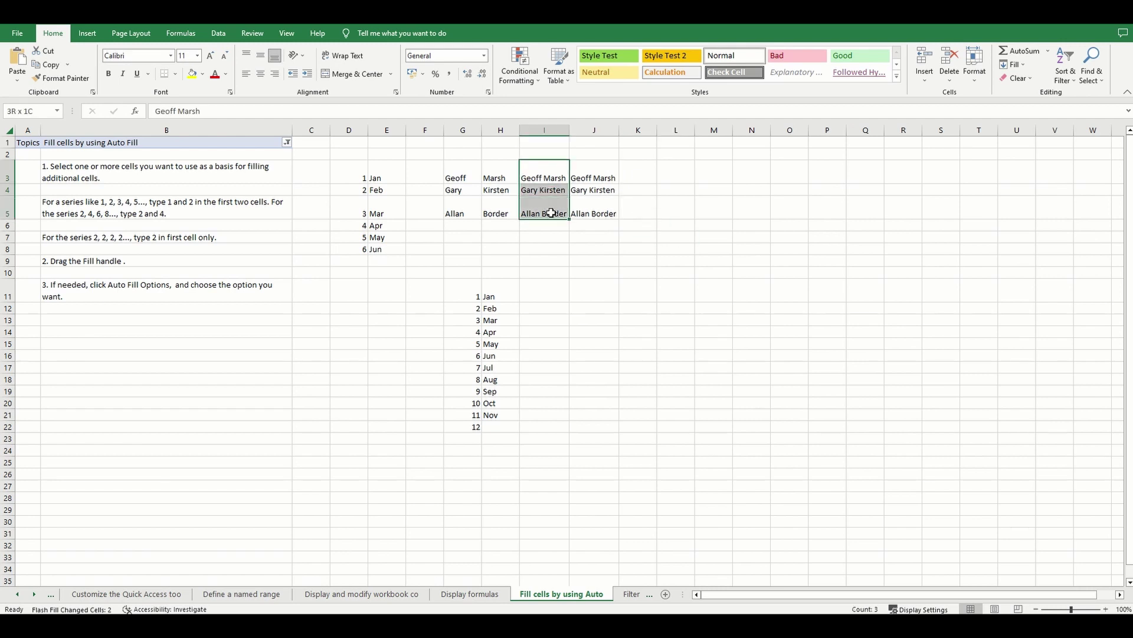
pyautogui.moveTo(590, 179); pyautogui.dragTo(648, 215)
pyautogui.doubleClick(657, 130)
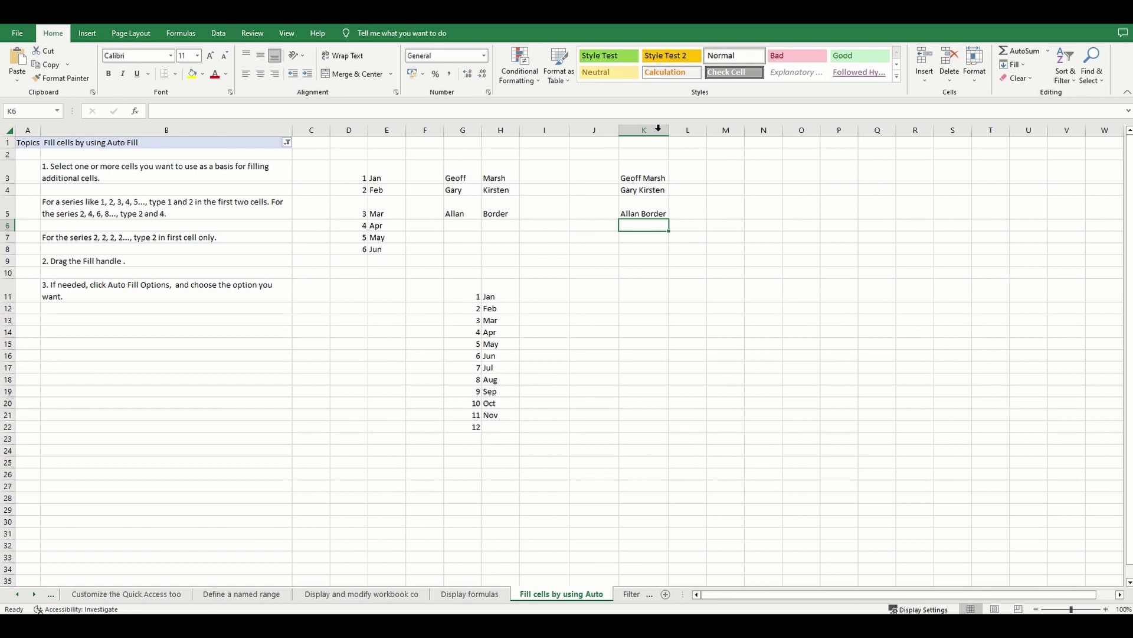
# - Enter the first person's first name in L3, beside the full-name list
pyautogui.click(690, 172)
pyautogui.write('Geoff')
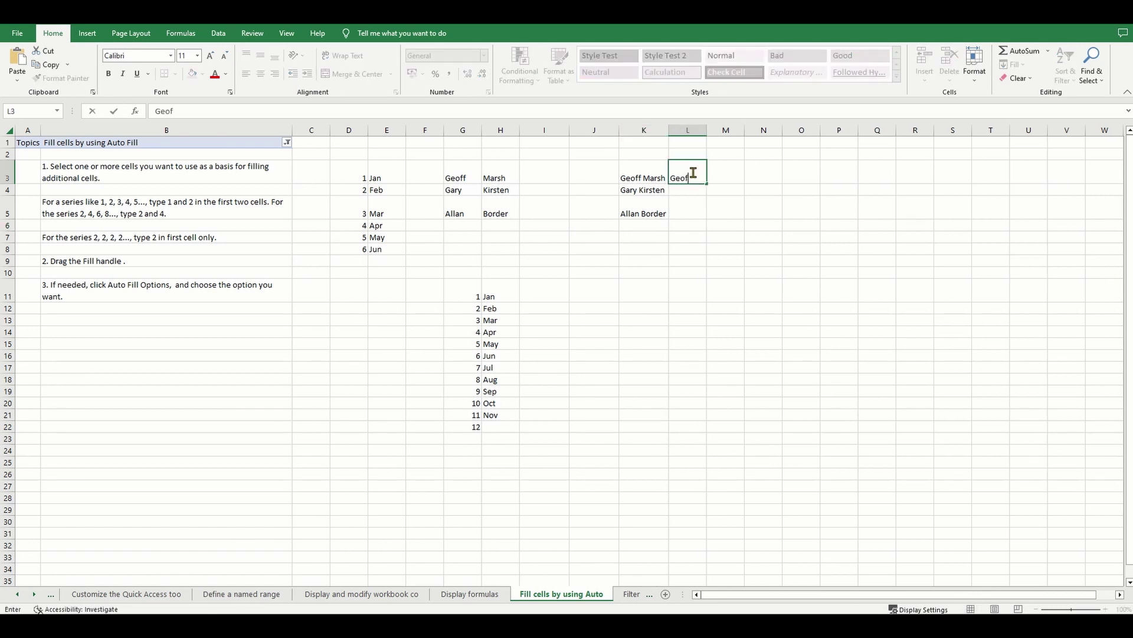
pyautogui.press('Return')
# - Extend L3 down to L5 using Flash Fill to extract each person's first name
pyautogui.click(695, 169)
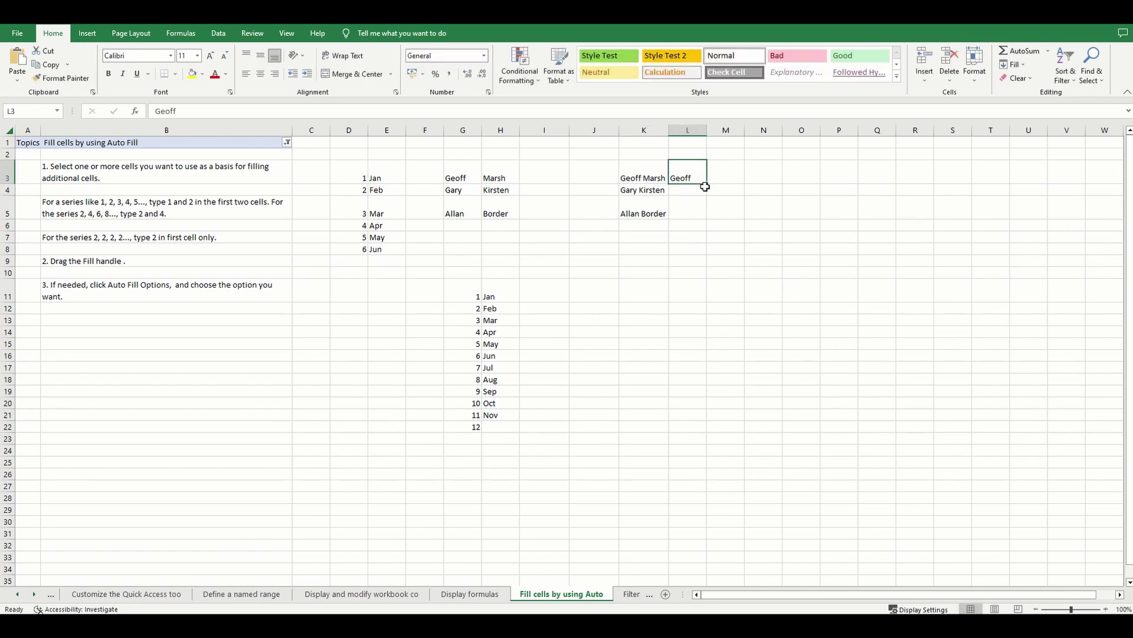
pyautogui.moveTo(707, 184); pyautogui.dragTo(708, 220)
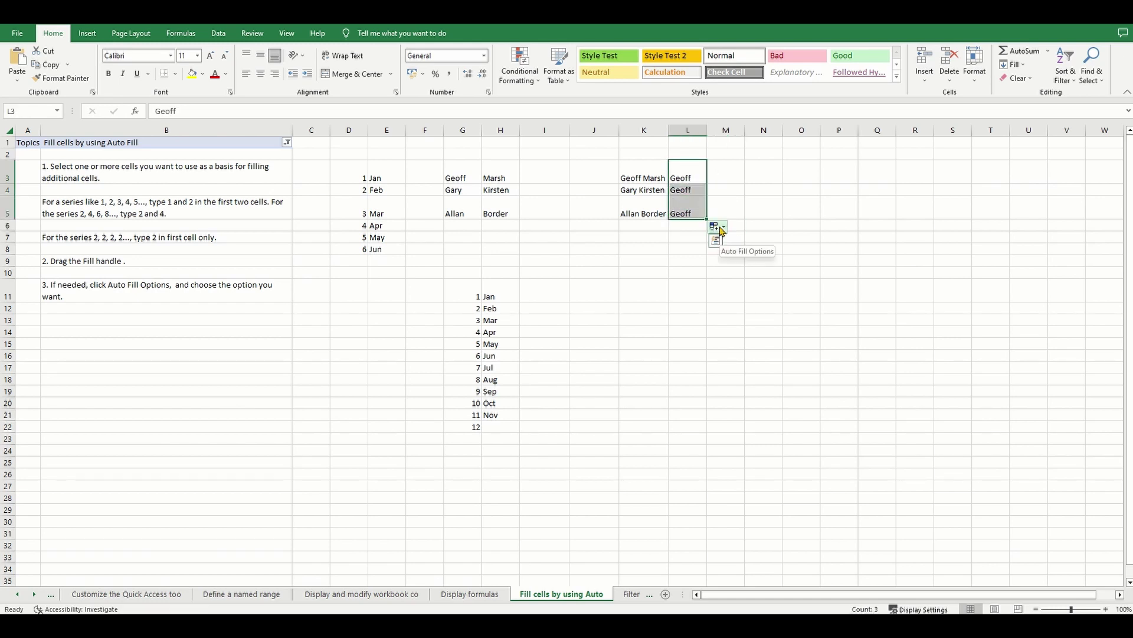
pyautogui.click(721, 229)
pyautogui.click(751, 282)
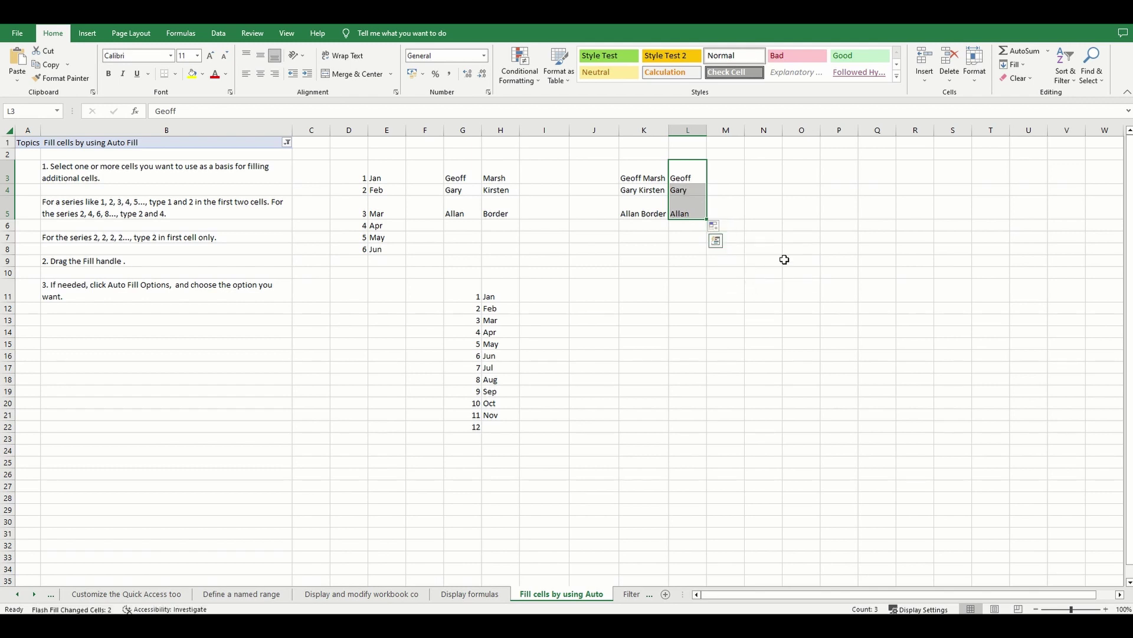
pyautogui.click(806, 262)
pyautogui.click(726, 176)
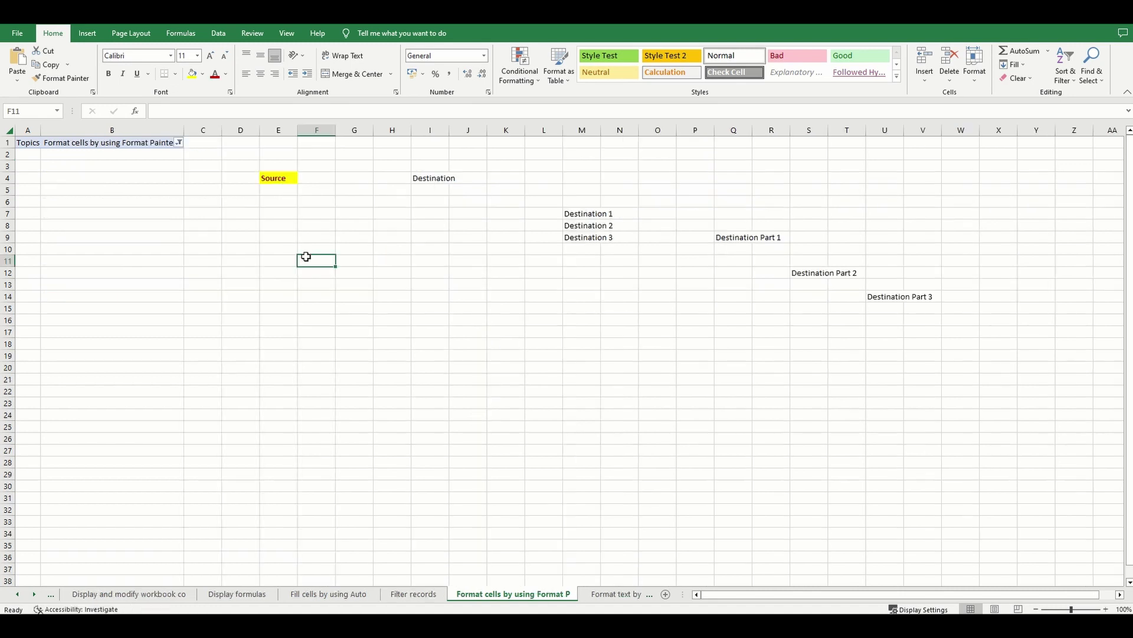
# - Apply thick outside borders to the yellow Source cell E4
pyautogui.click(278, 180)
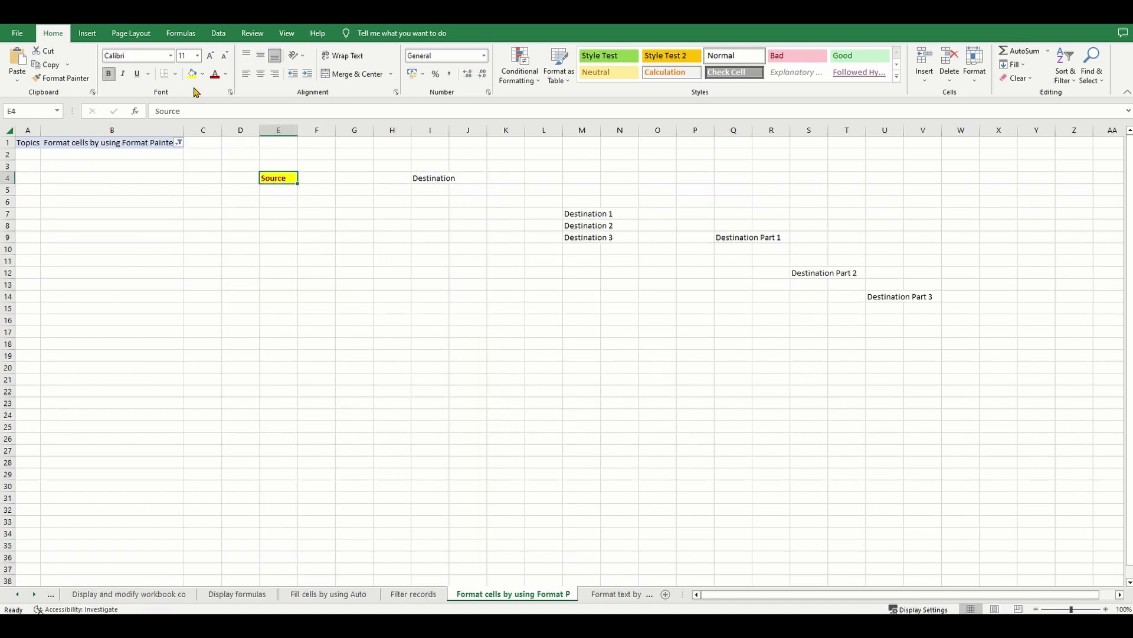
pyautogui.click(175, 74)
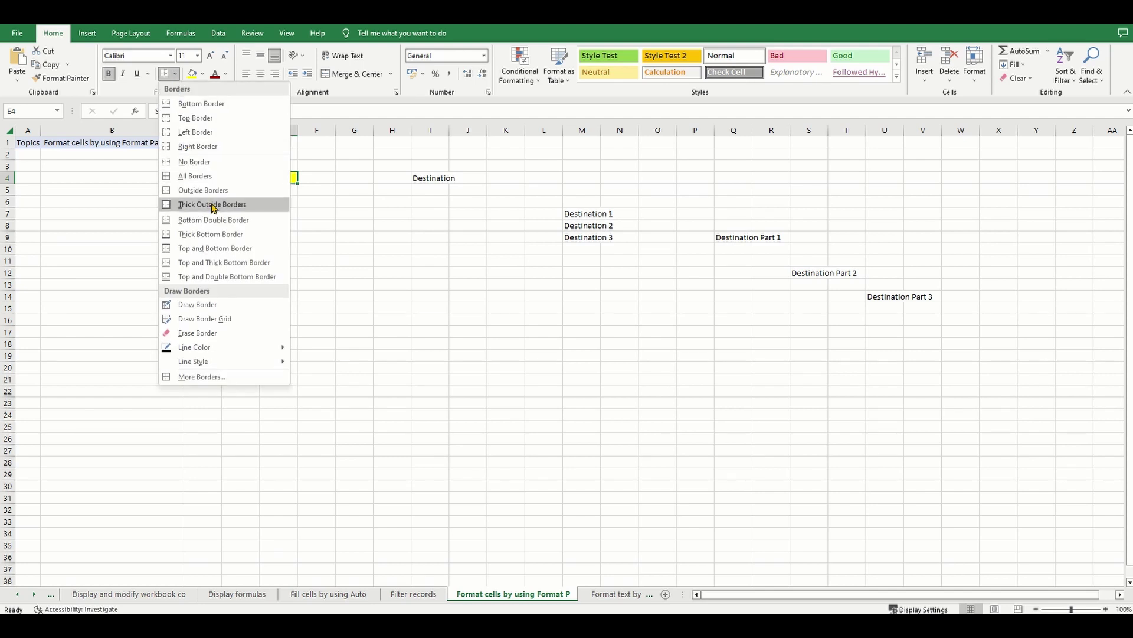
pyautogui.click(194, 206)
pyautogui.click(422, 283)
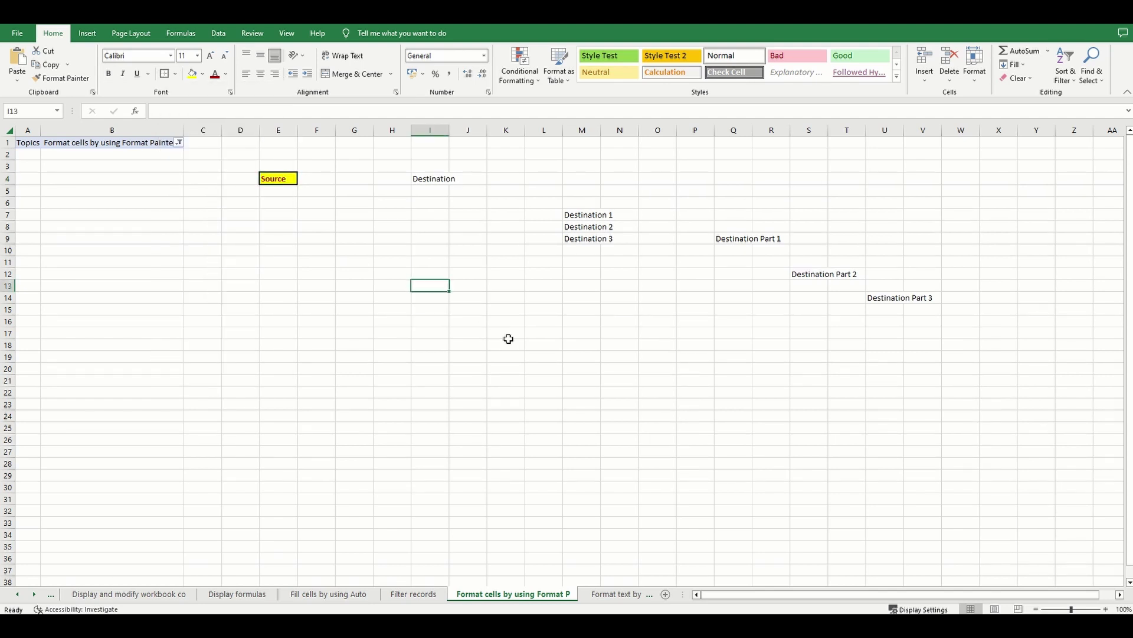
# - Fit the widths of columns I, M and Q to the destination labels they contain
pyautogui.doubleClick(449, 129)
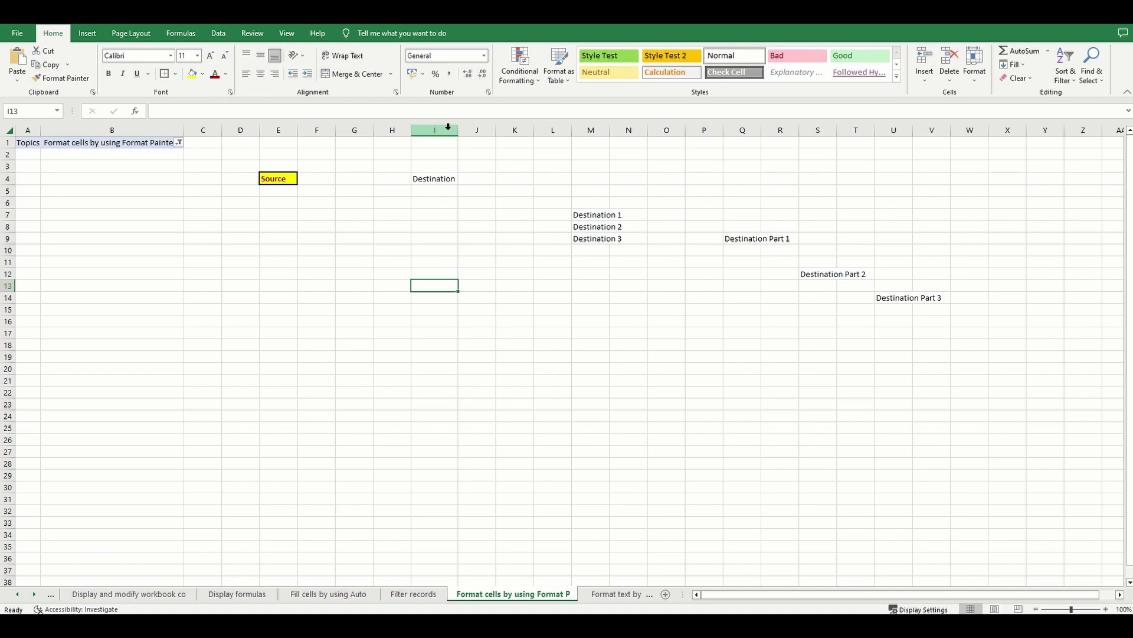
pyautogui.click(85, 144)
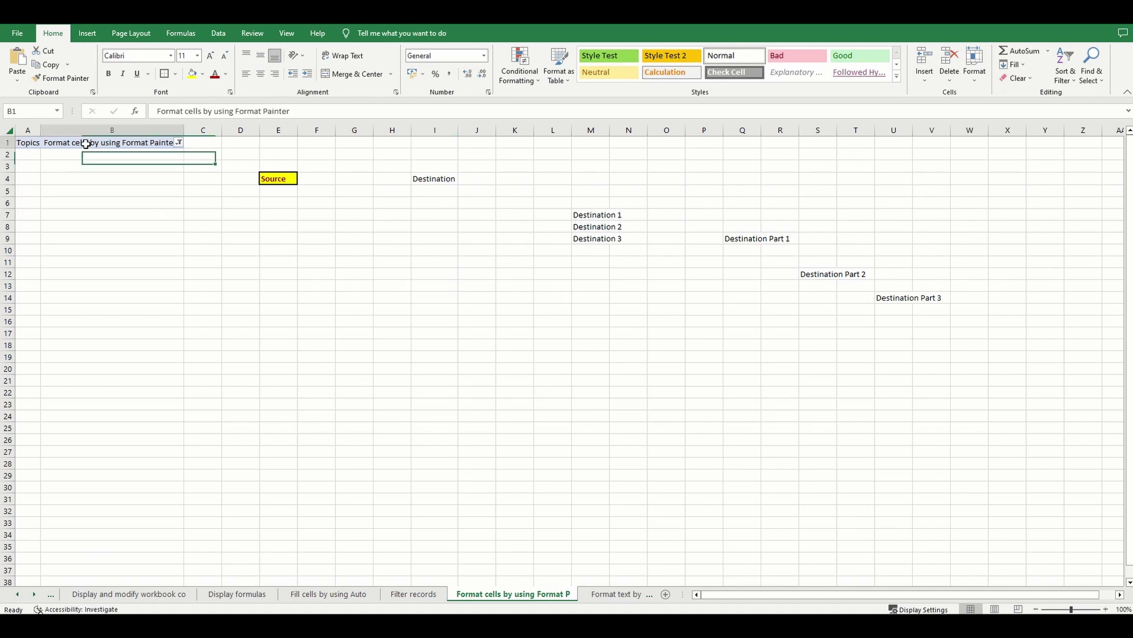
pyautogui.moveTo(156, 111); pyautogui.dragTo(184, 111)
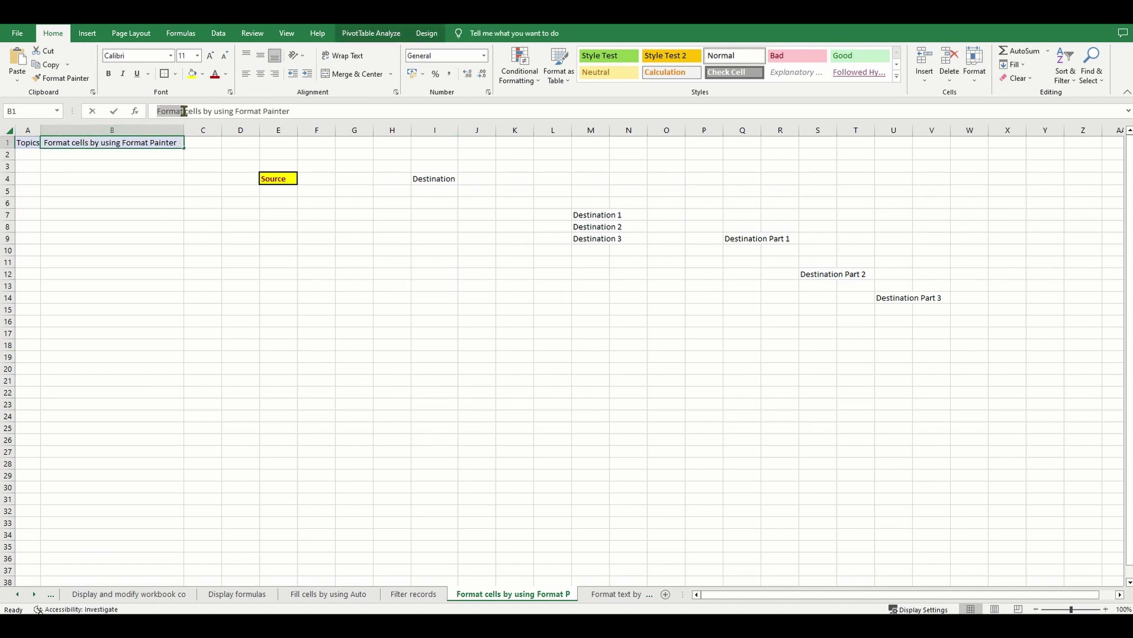
pyautogui.click(295, 282)
pyautogui.click(273, 177)
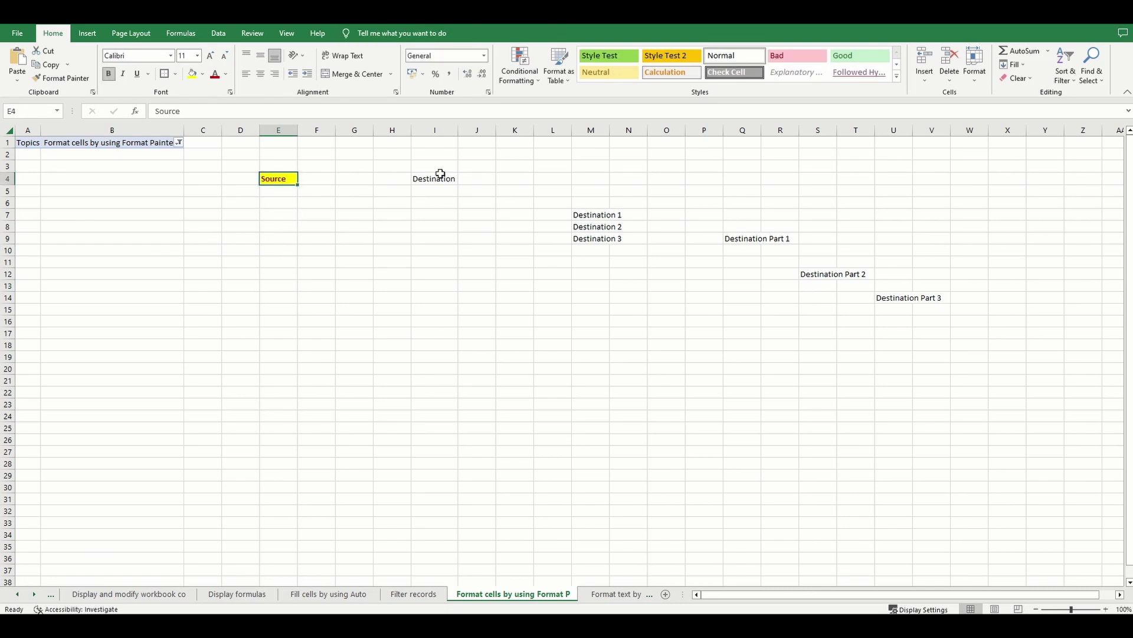
pyautogui.click(437, 176)
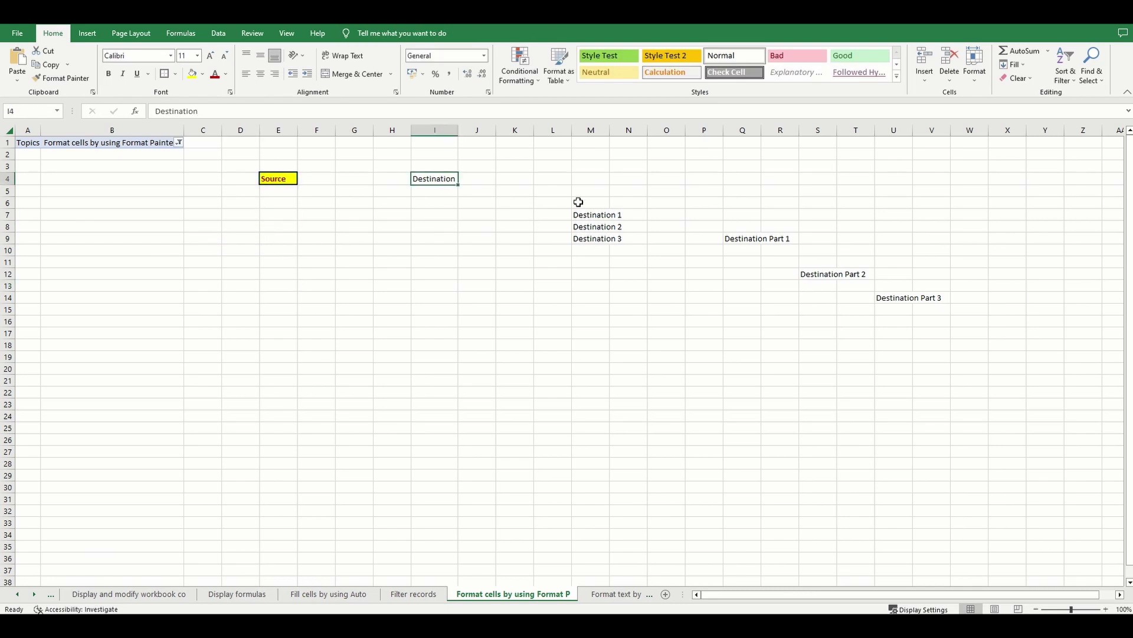
pyautogui.doubleClick(610, 130)
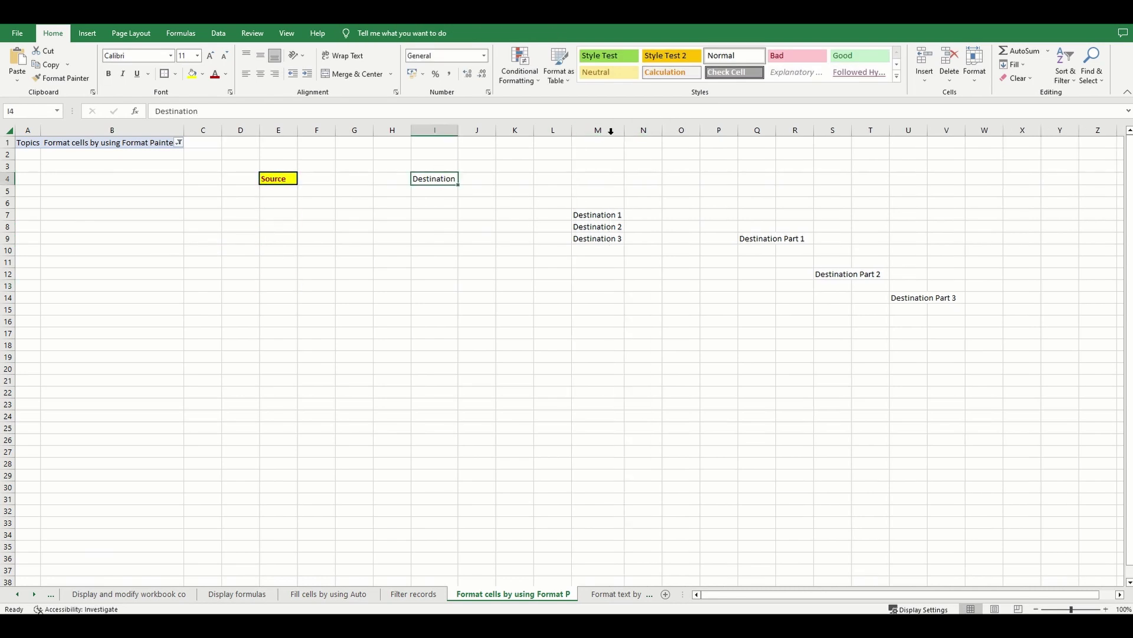
pyautogui.click(418, 349)
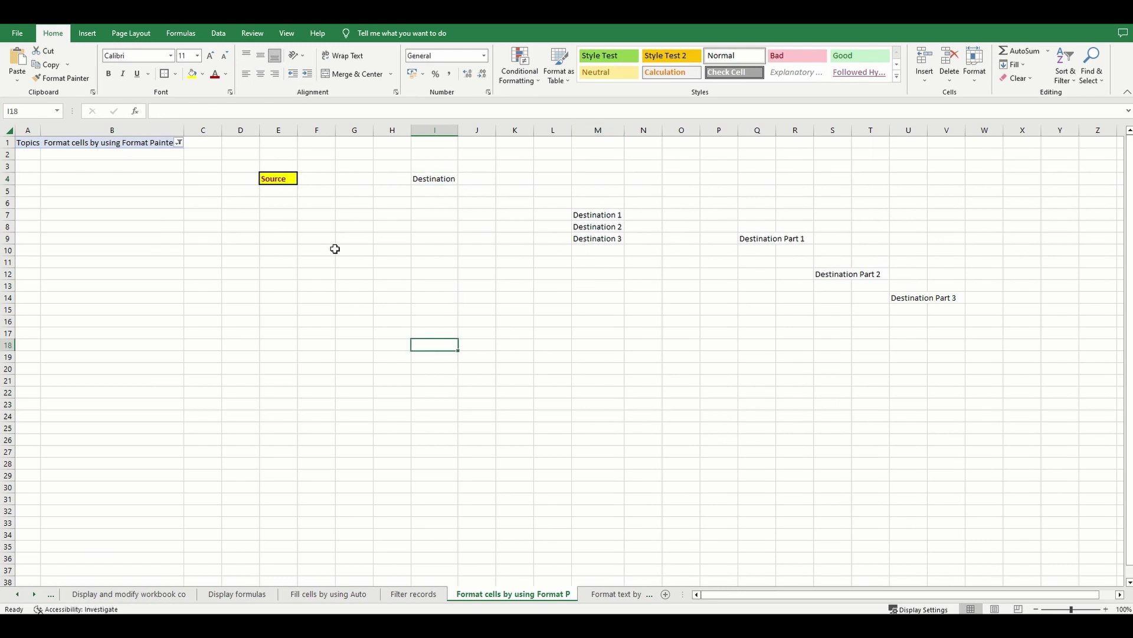
pyautogui.click(269, 174)
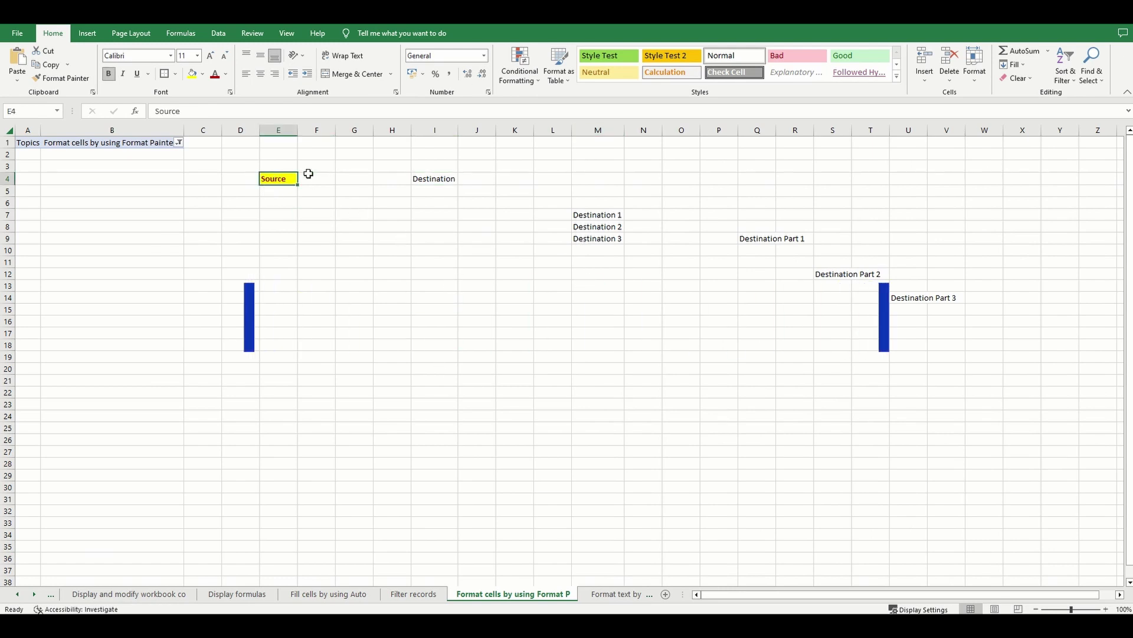
pyautogui.click(432, 178)
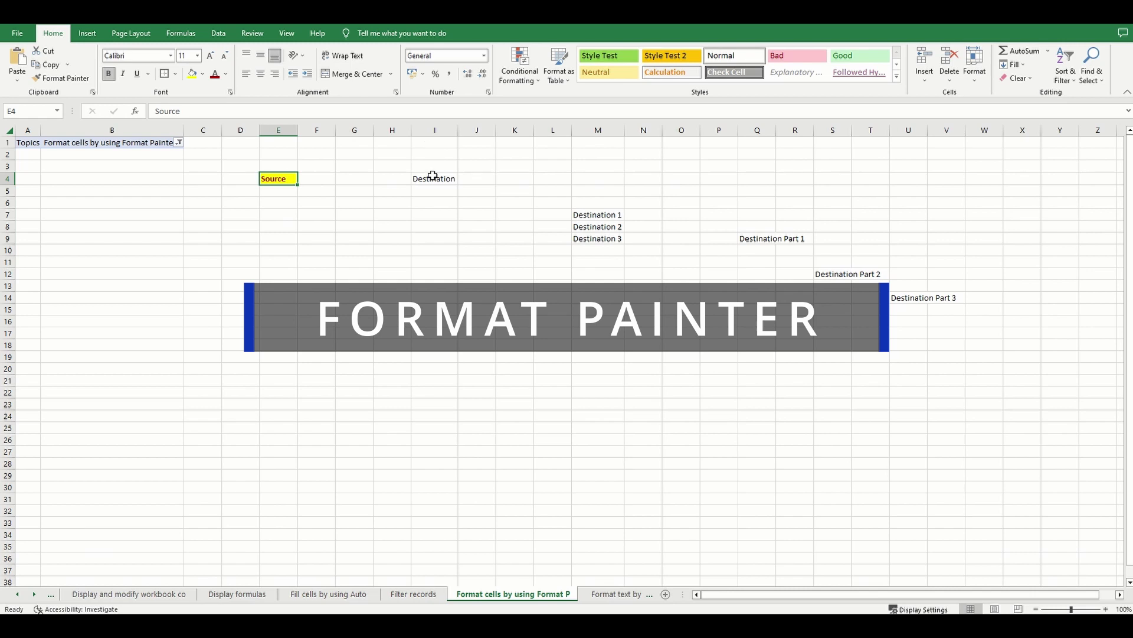
pyautogui.moveTo(584, 214); pyautogui.dragTo(596, 238)
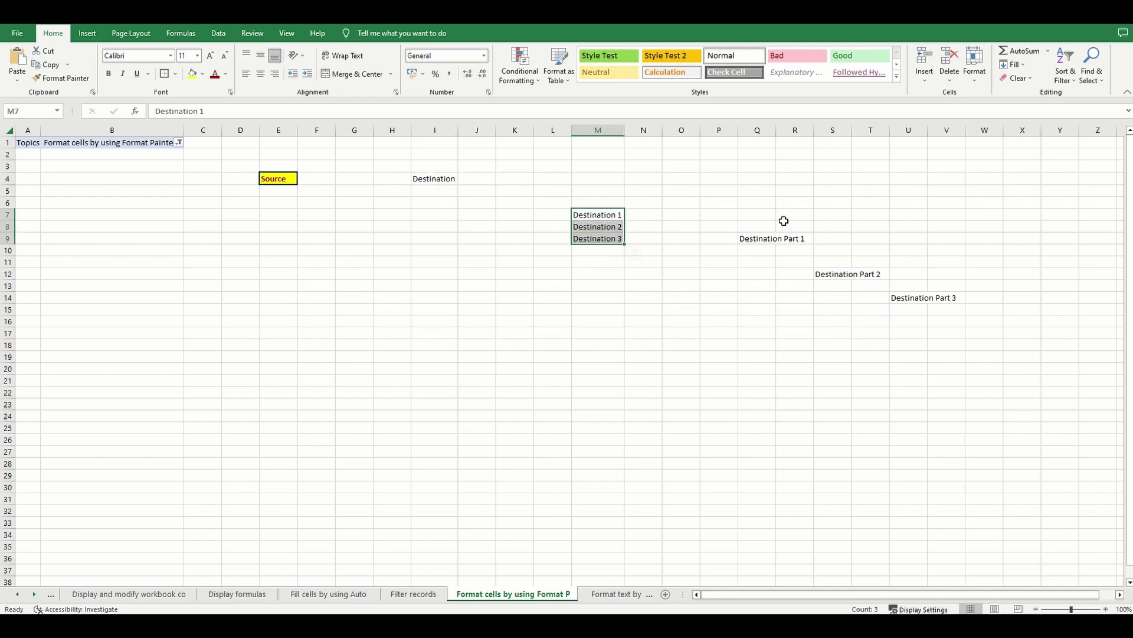
pyautogui.click(748, 235)
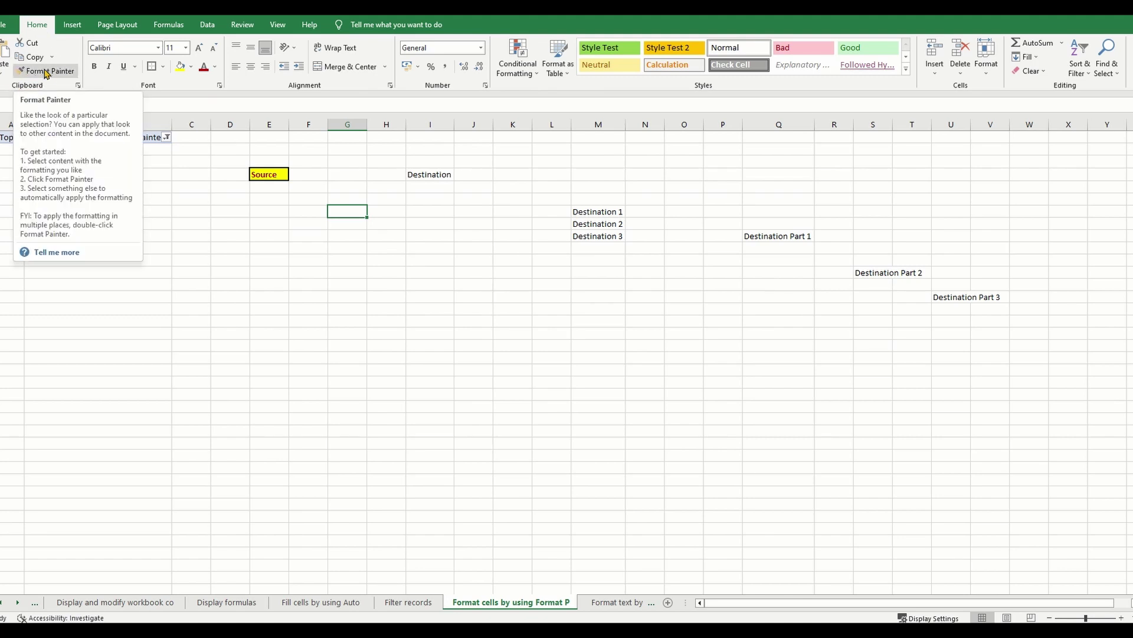
pyautogui.click(320, 239)
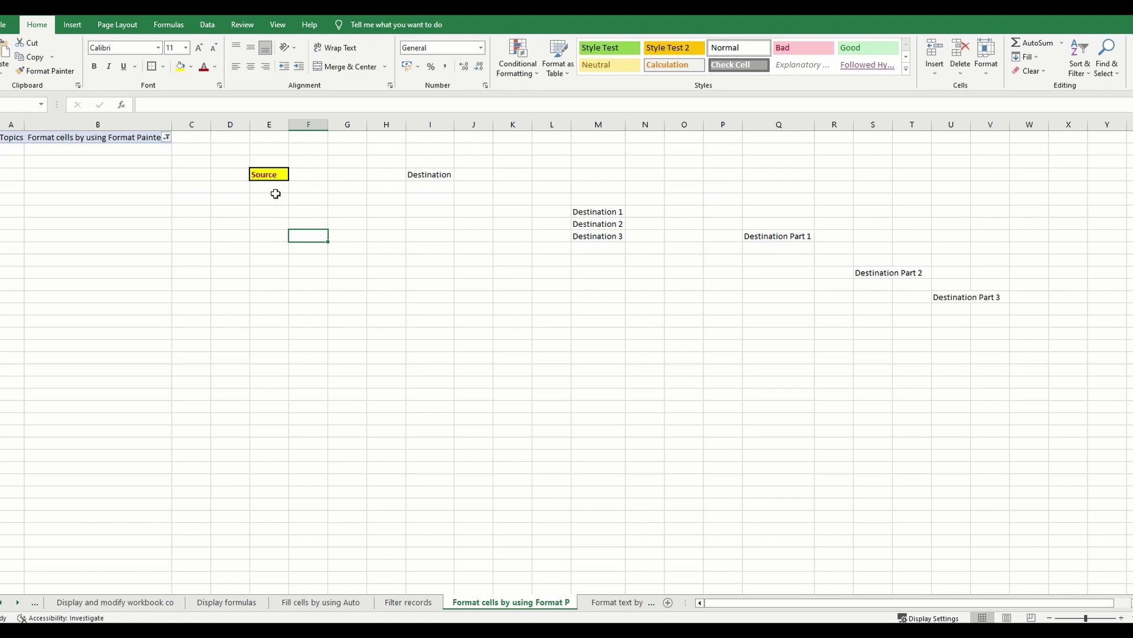
pyautogui.click(265, 174)
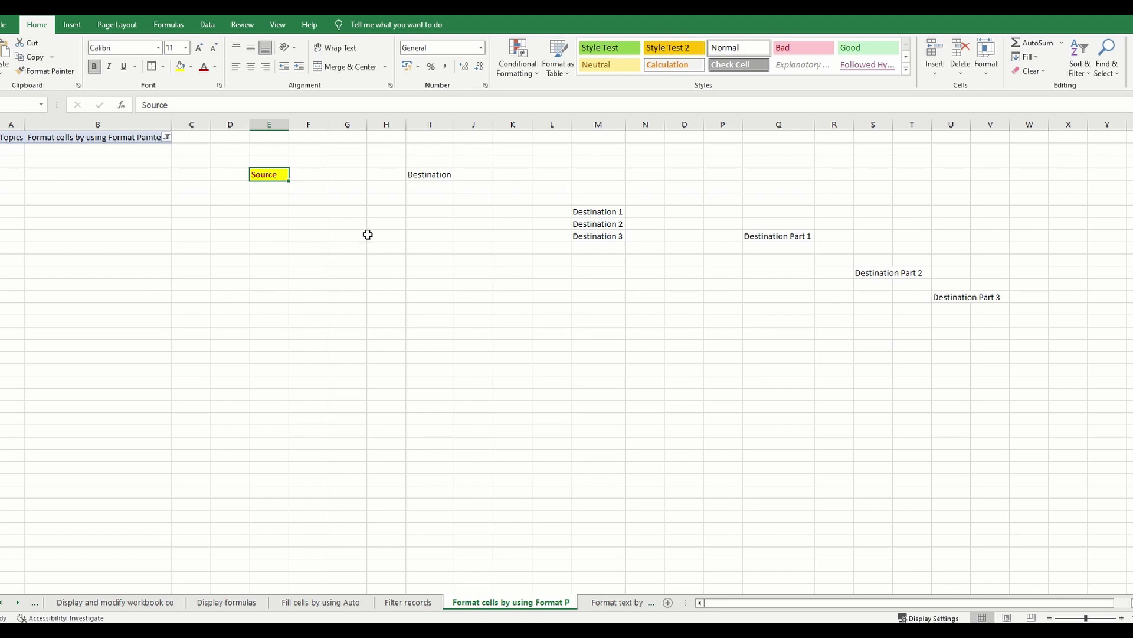
pyautogui.click(441, 172)
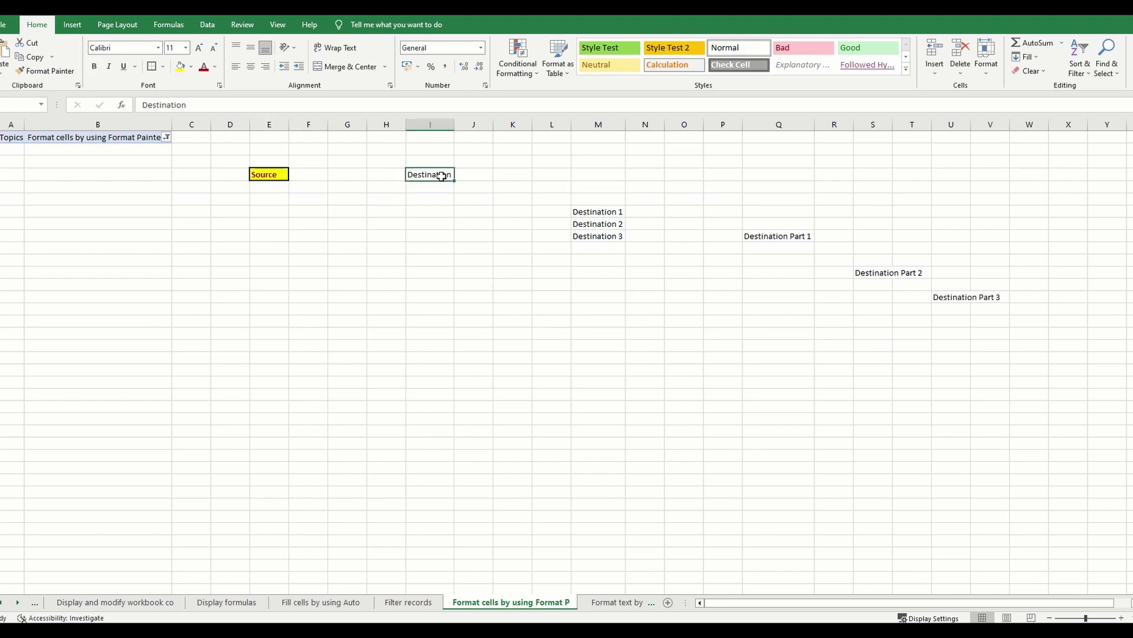
# - Copy the formatting of the Source cell E4 to the Destination cell I4 with Format Painter
pyautogui.click(267, 174)
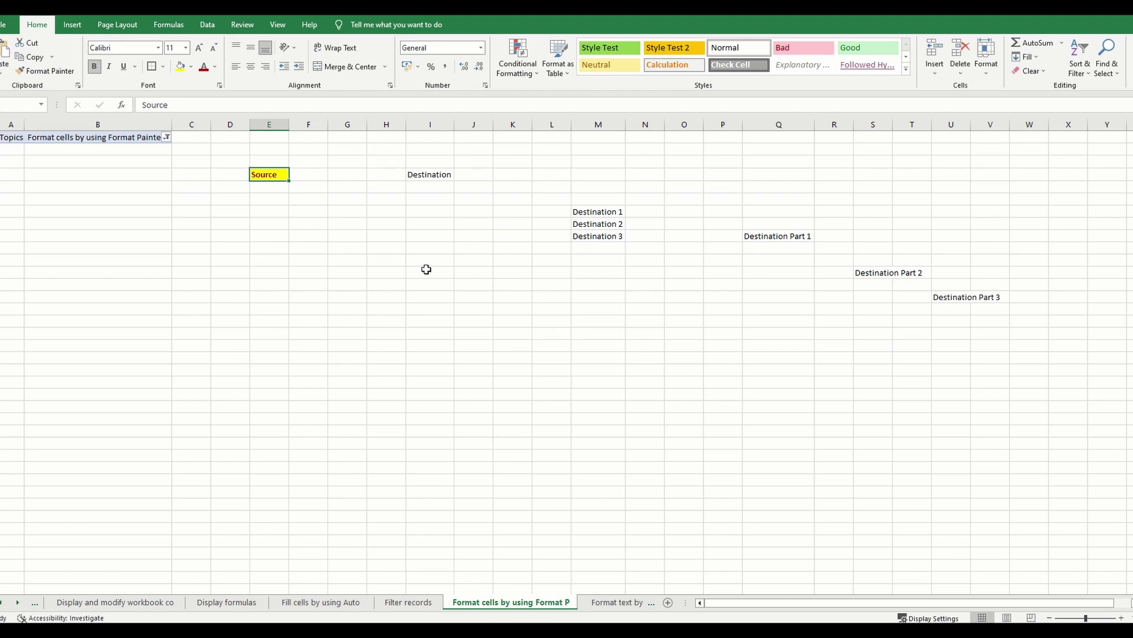
pyautogui.click(52, 72)
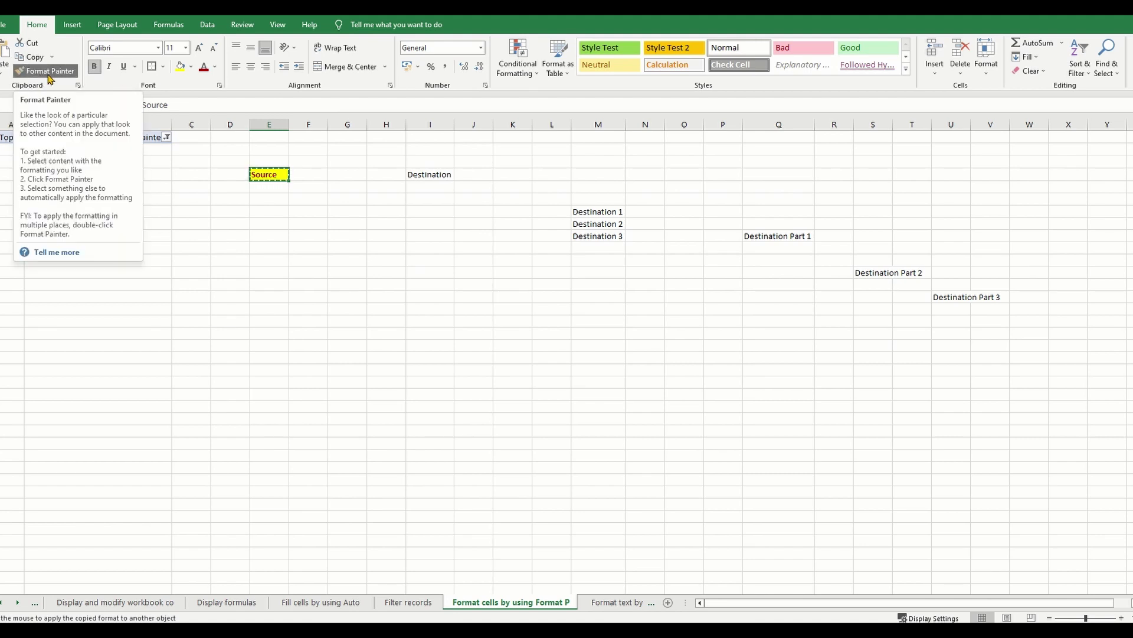
pyautogui.click(429, 173)
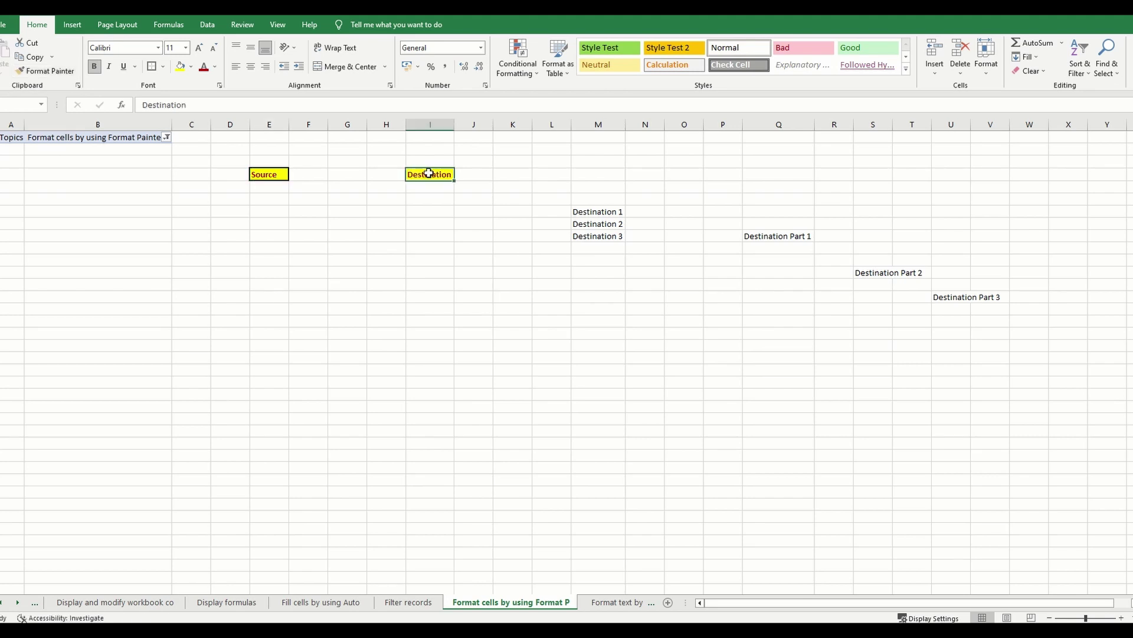
pyautogui.click(479, 262)
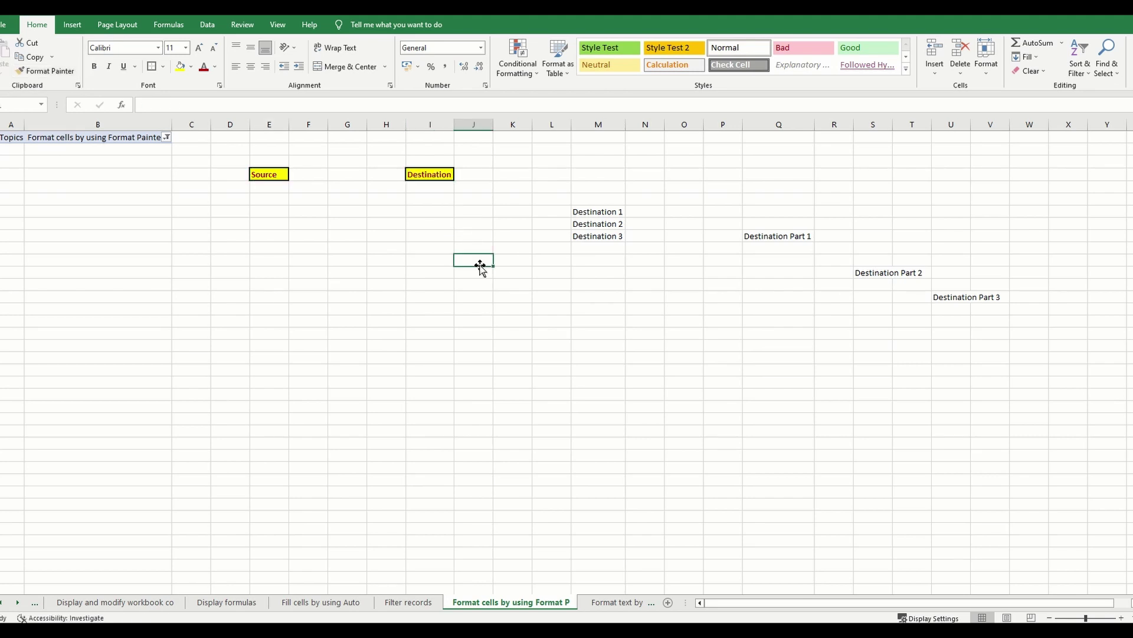
pyautogui.click(436, 172)
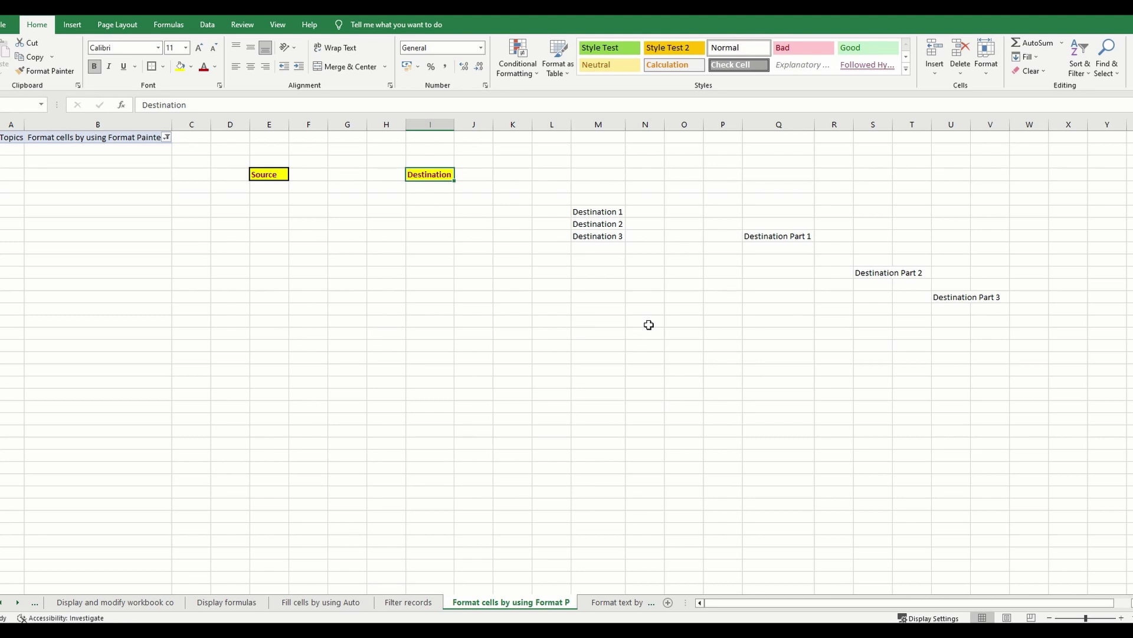
pyautogui.moveTo(597, 212); pyautogui.dragTo(598, 238)
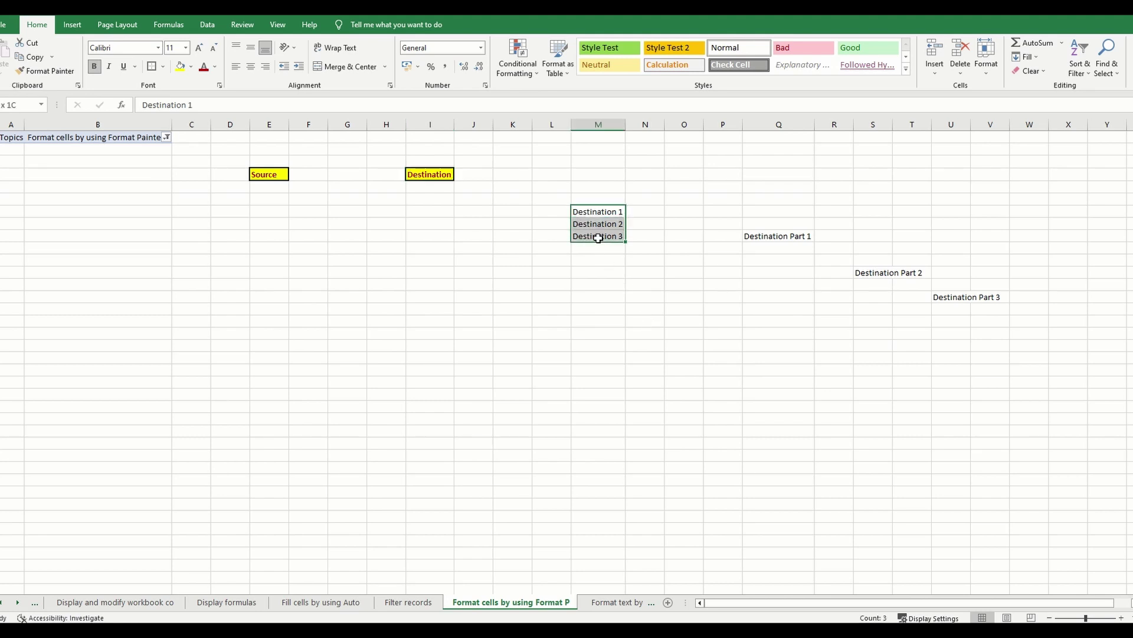
pyautogui.click(768, 237)
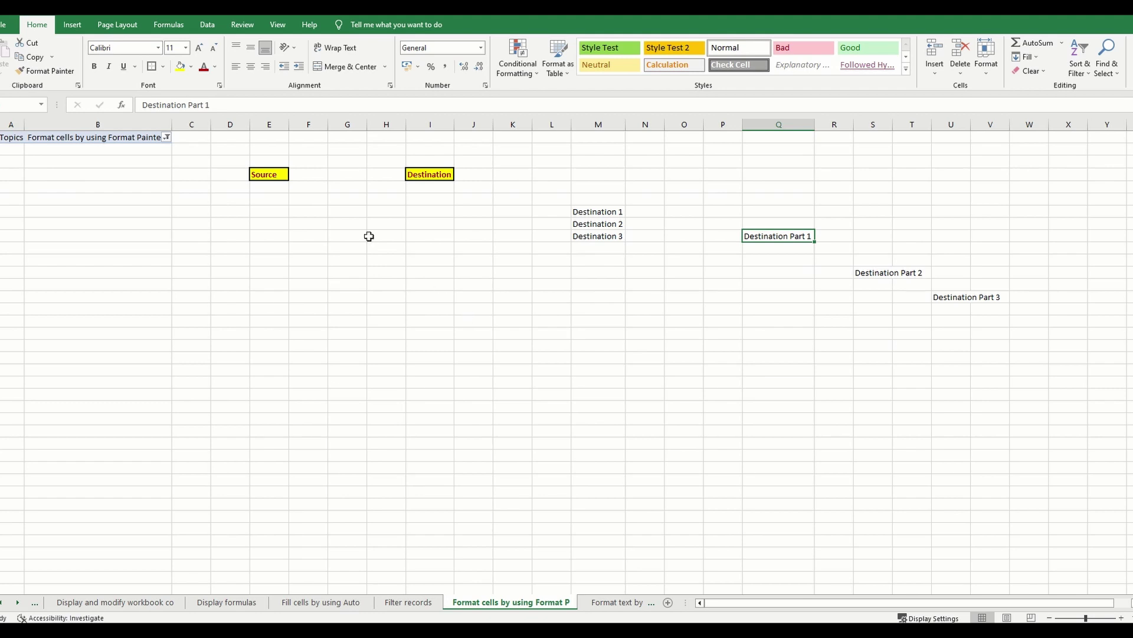
pyautogui.click(262, 174)
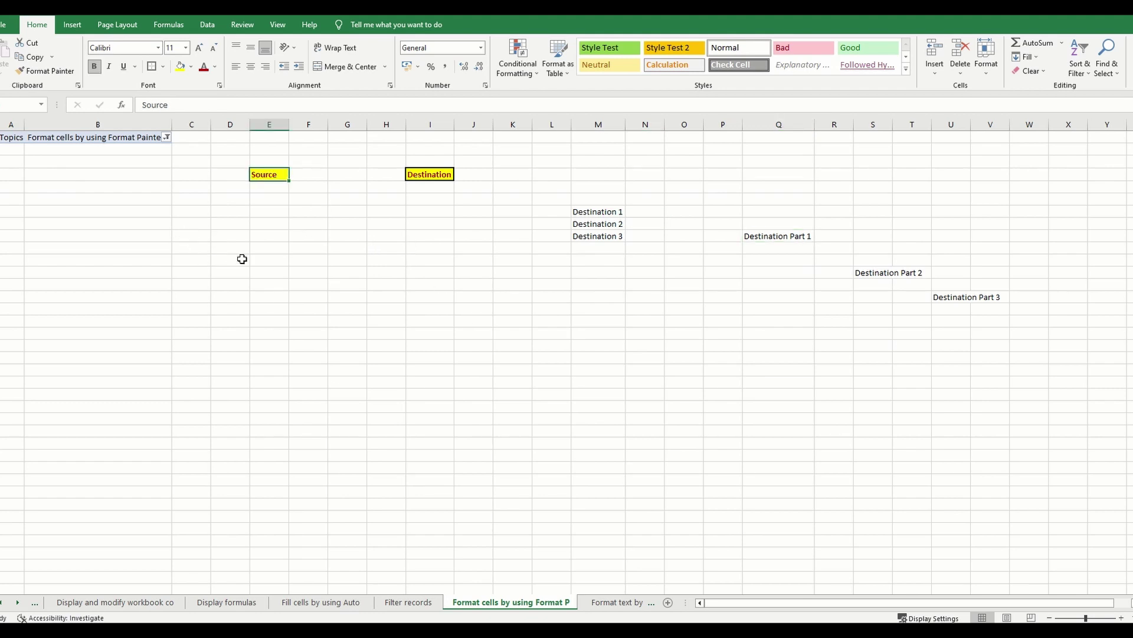
pyautogui.moveTo(598, 216); pyautogui.dragTo(611, 236)
pyautogui.click(767, 233)
pyautogui.click(898, 273)
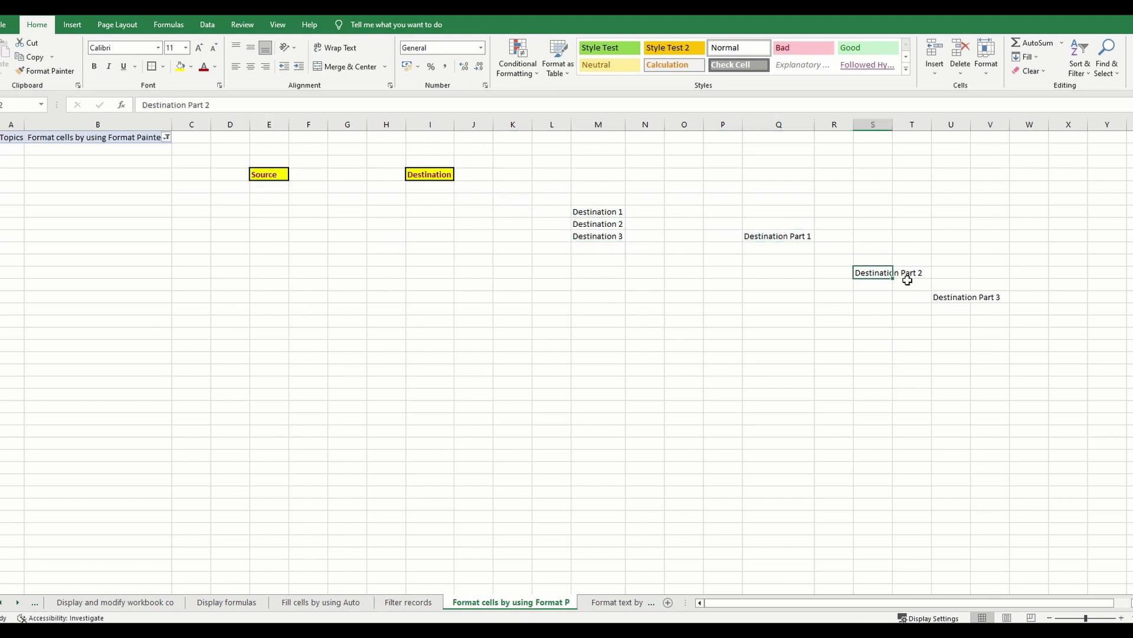
pyautogui.click(940, 298)
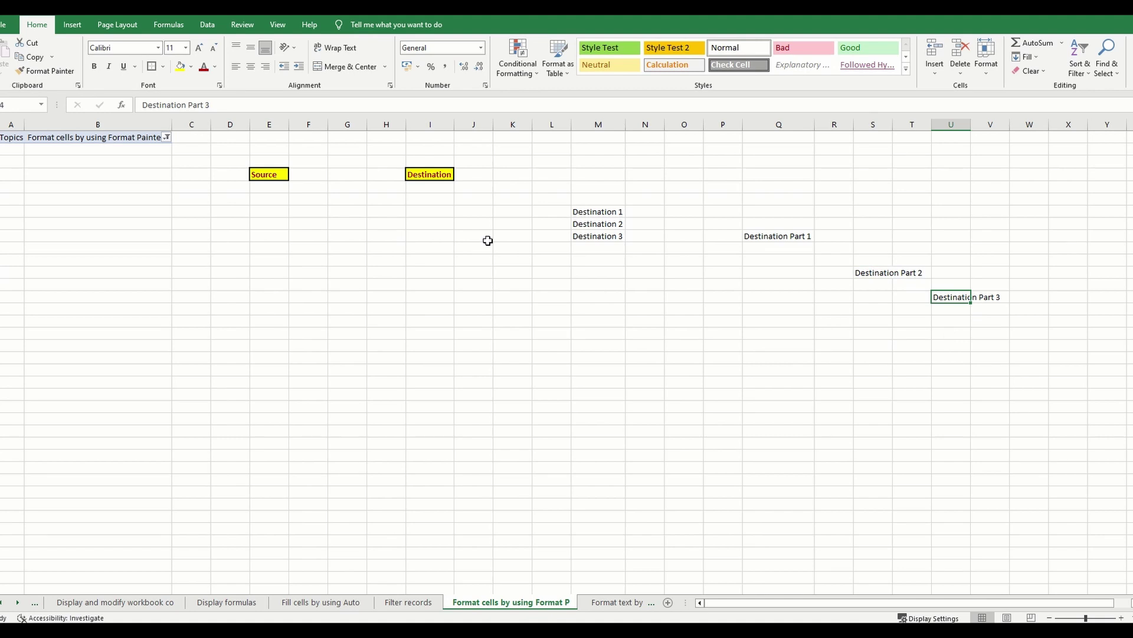
# - Keep Format Painter active to copy the Source cell's formatting to M7:M9, Q9, S12 and U14, and turn it off
pyautogui.click(263, 175)
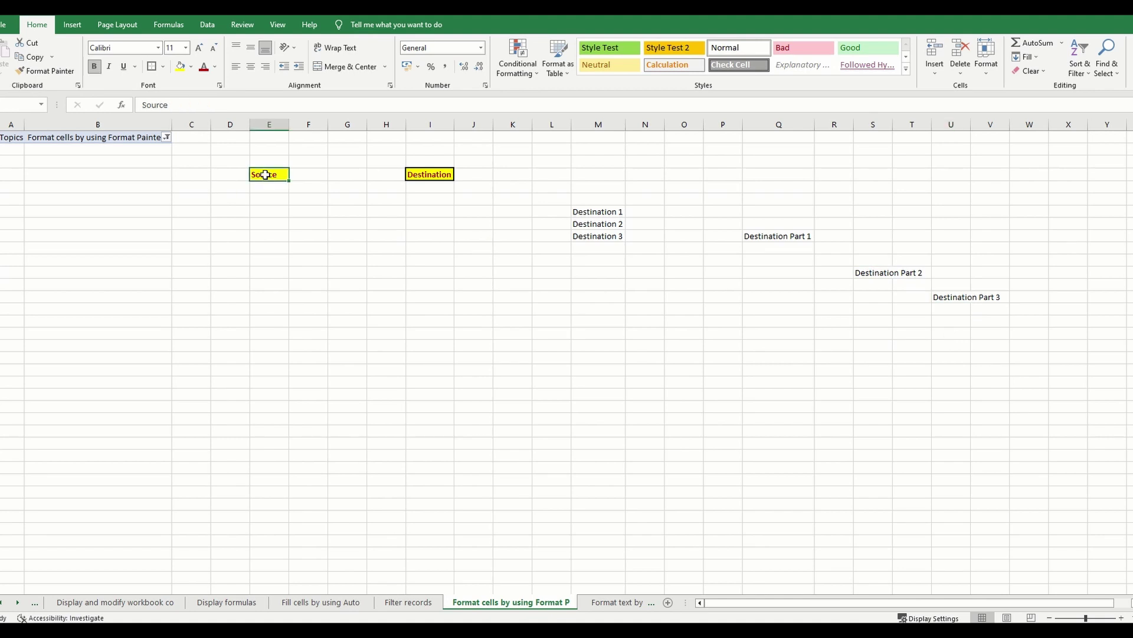
pyautogui.click(47, 71)
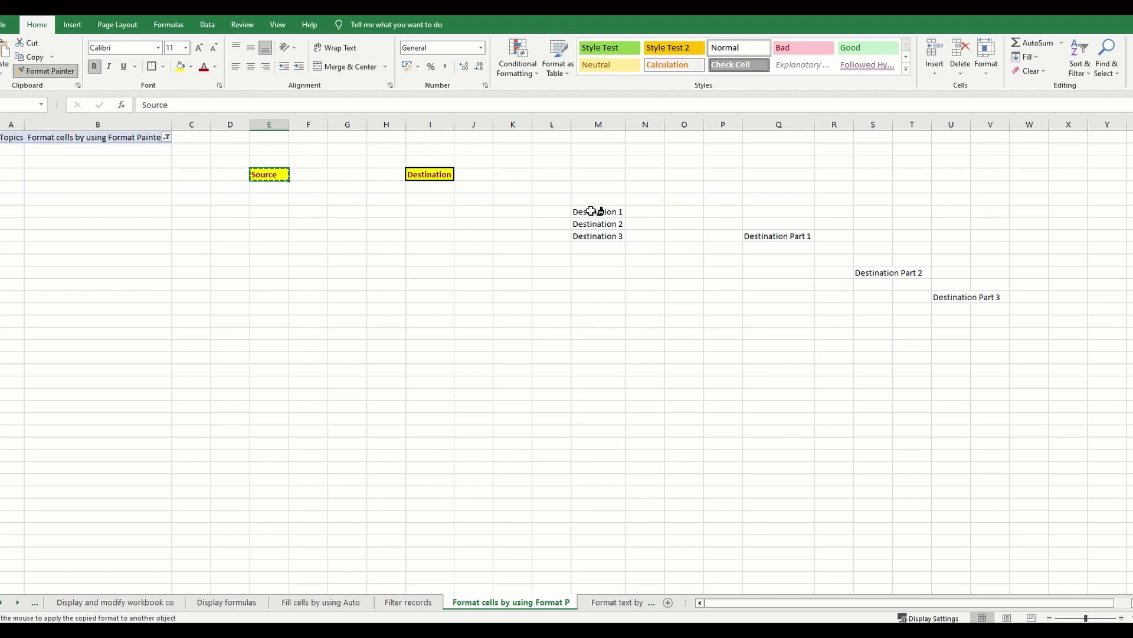
pyautogui.moveTo(592, 211); pyautogui.dragTo(594, 236)
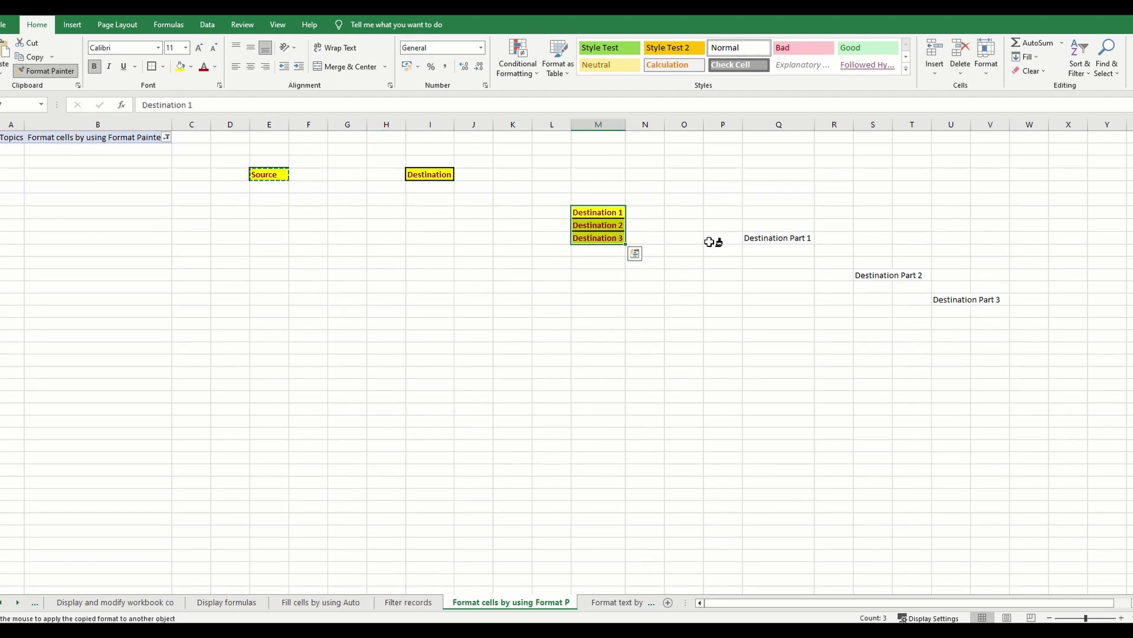
pyautogui.click(785, 236)
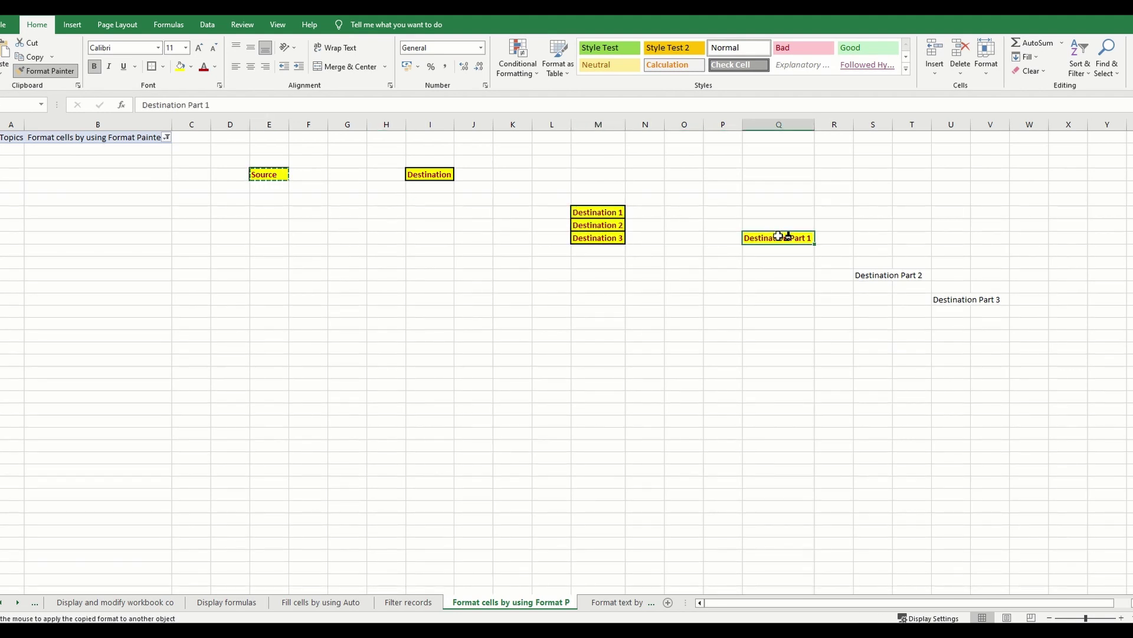
pyautogui.click(879, 277)
pyautogui.click(947, 301)
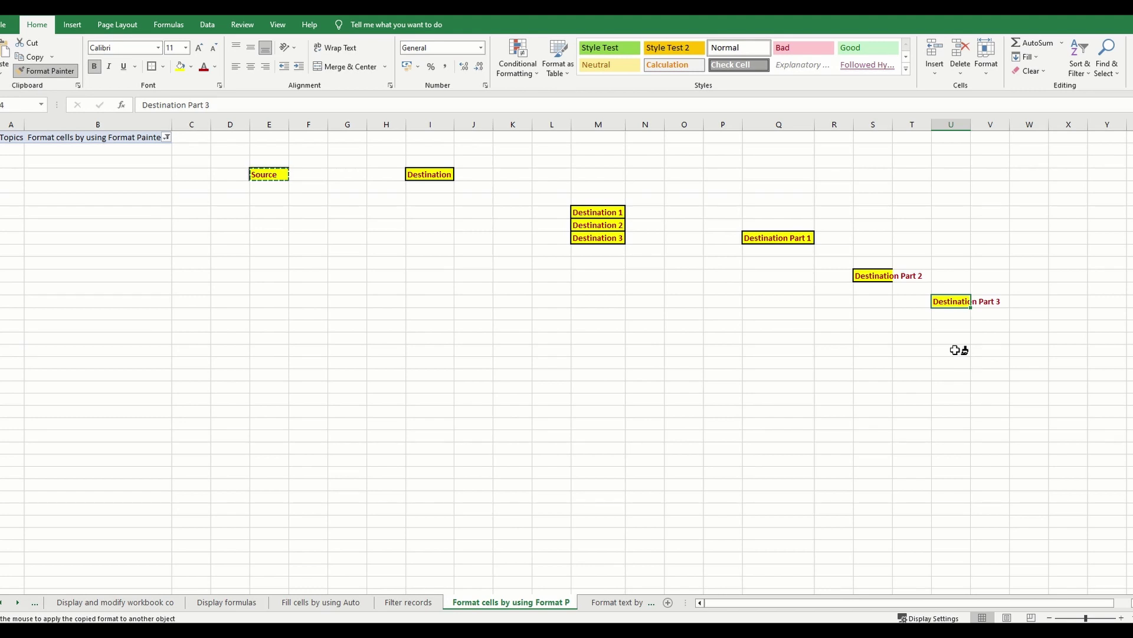
pyautogui.press('Escape')
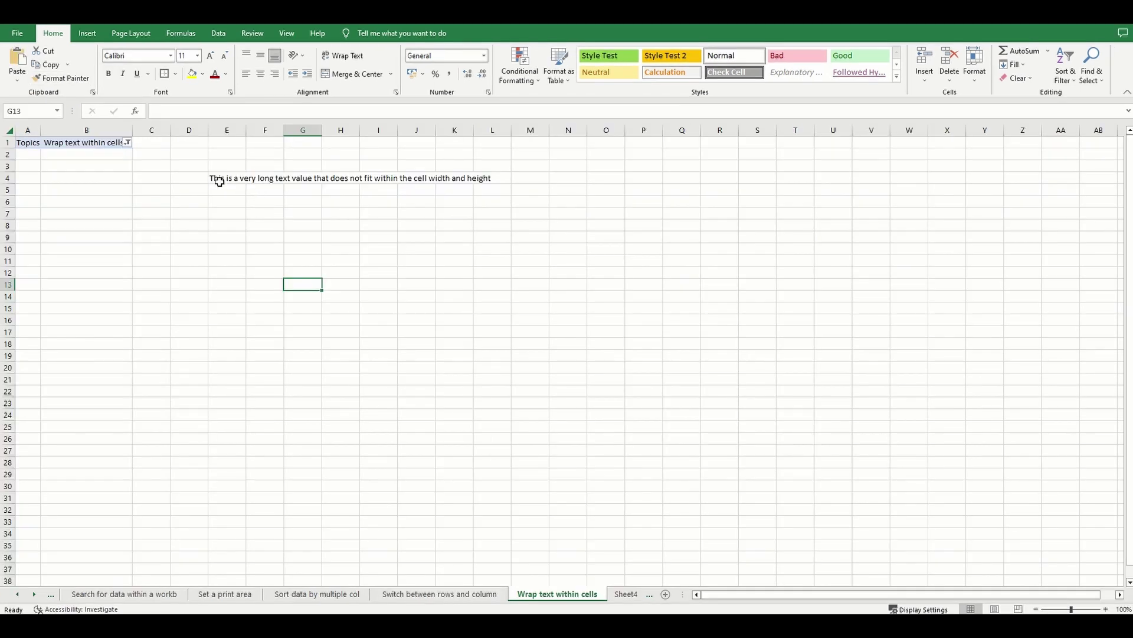
# - Check the full long text of cell E4 in the formula bar and widen column E slightly
pyautogui.click(206, 172)
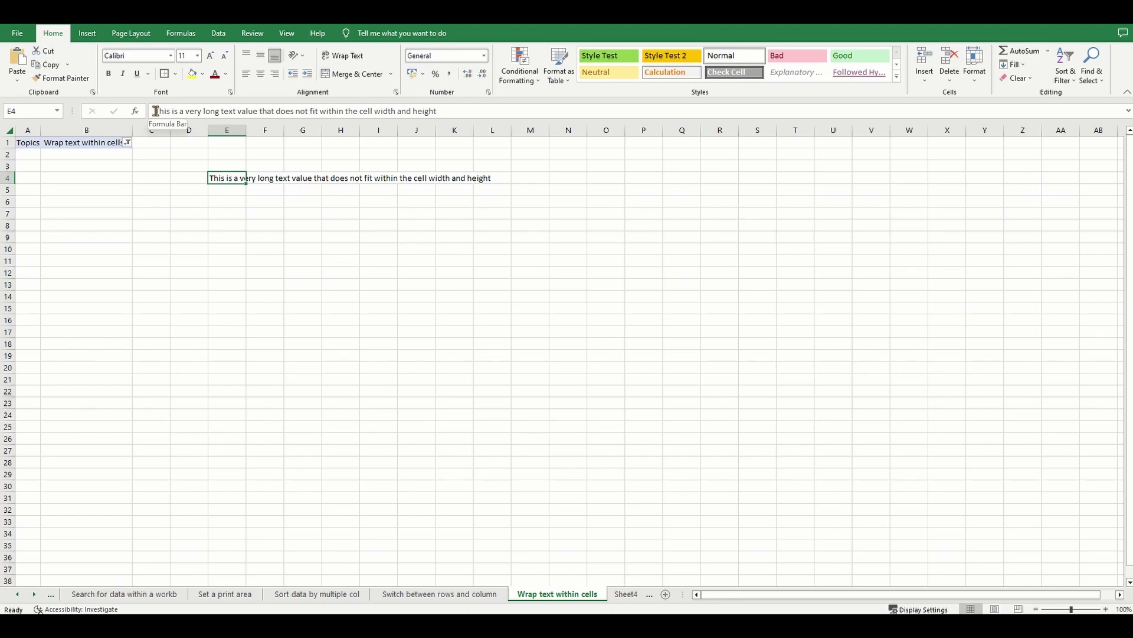
pyautogui.moveTo(154, 111); pyautogui.dragTo(469, 101)
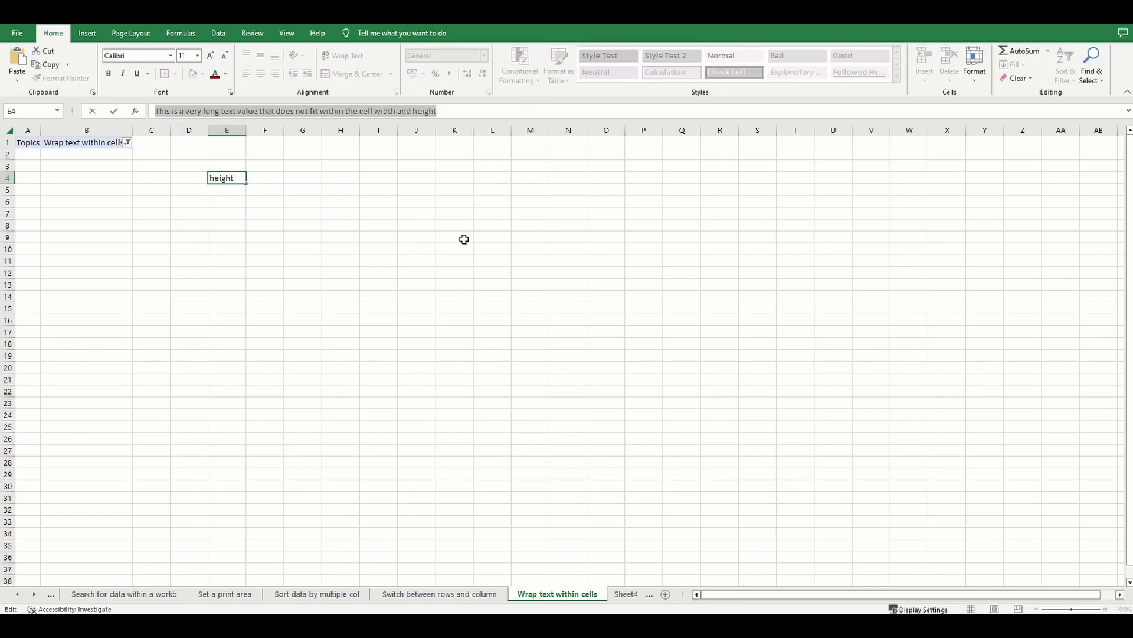
pyautogui.click(378, 248)
pyautogui.click(222, 177)
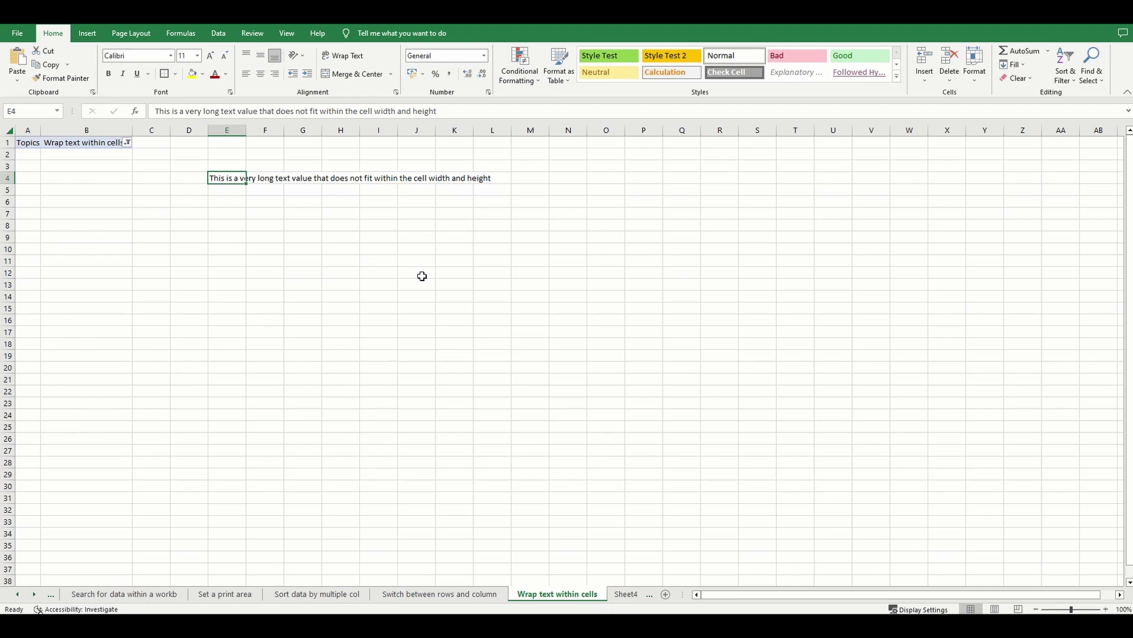
pyautogui.moveTo(246, 131); pyautogui.dragTo(251, 133)
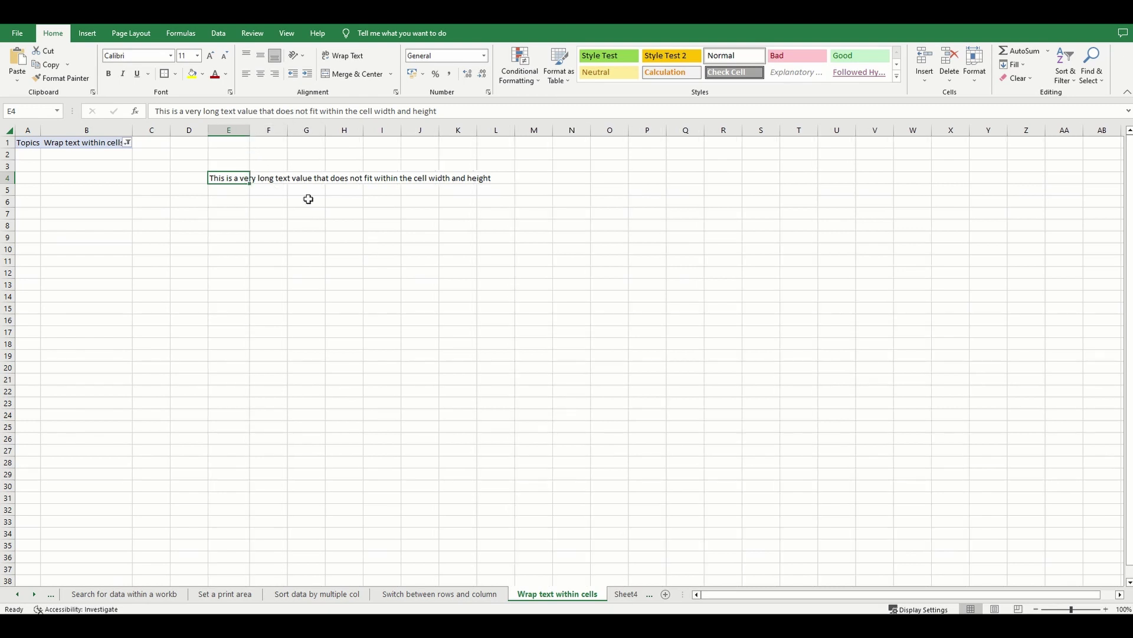
pyautogui.moveTo(250, 130)
pyautogui.mouseDown()
pyautogui.moveTo(298, 135)
pyautogui.moveTo(253, 139)
pyautogui.mouseUp()
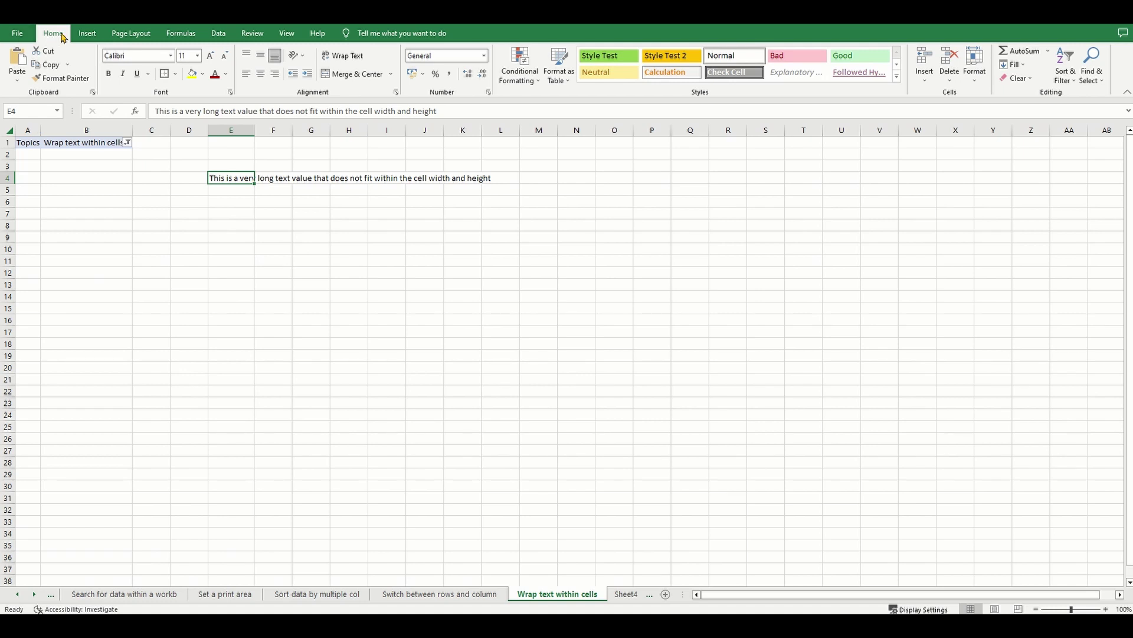
# - Turn on Wrap text for cell E4 in the alignment settings of Format Cells
pyautogui.click(975, 68)
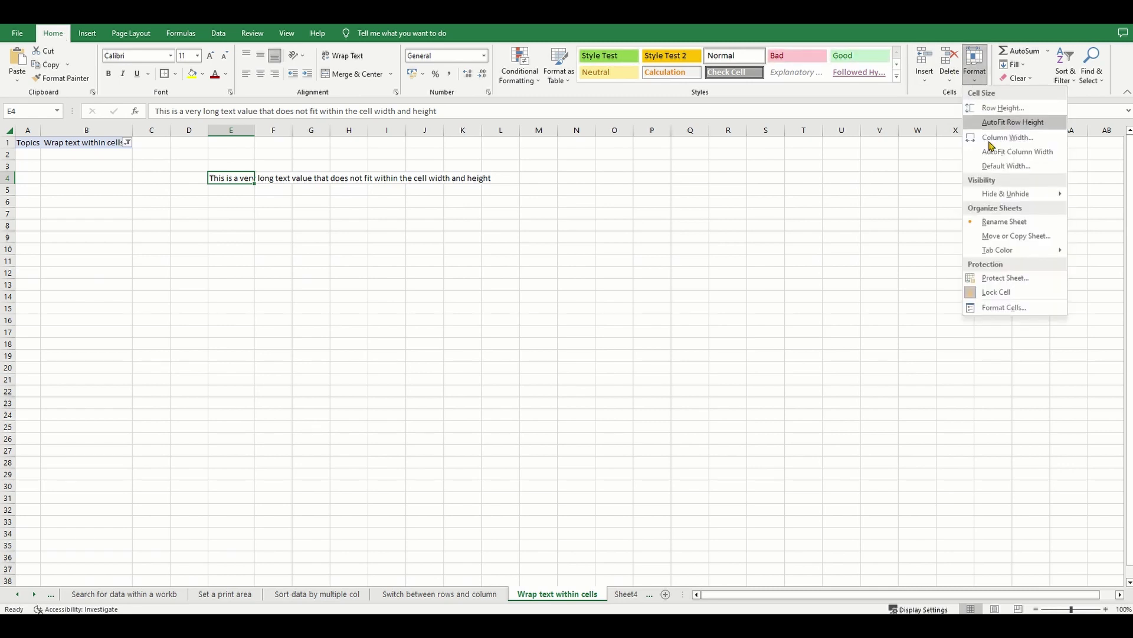
pyautogui.click(1011, 307)
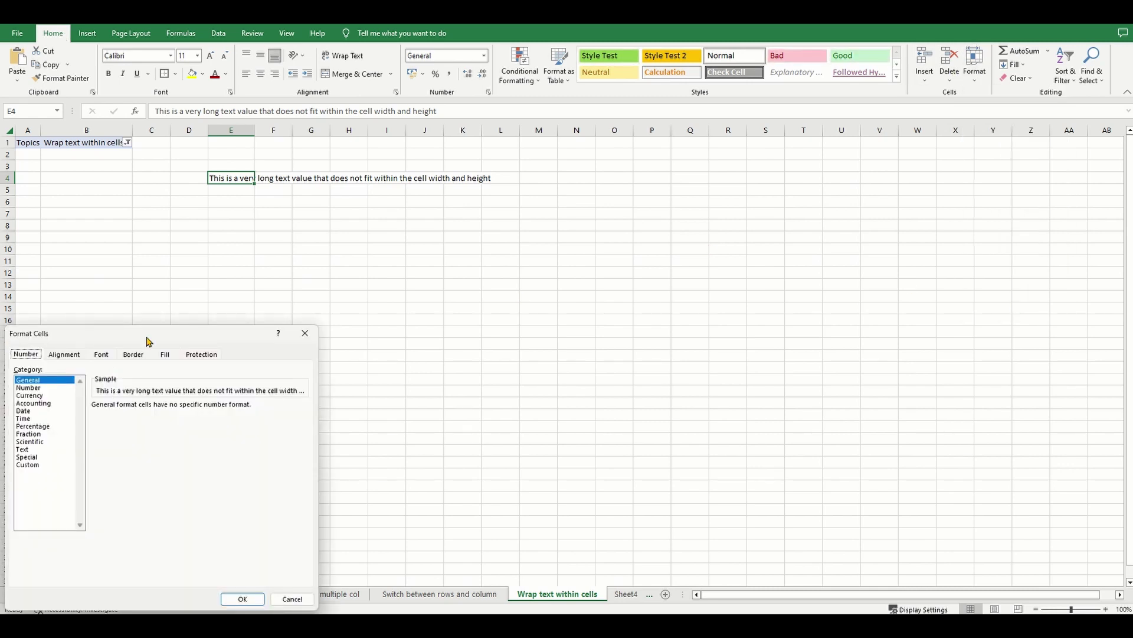
pyautogui.moveTo(162, 334); pyautogui.dragTo(493, 204)
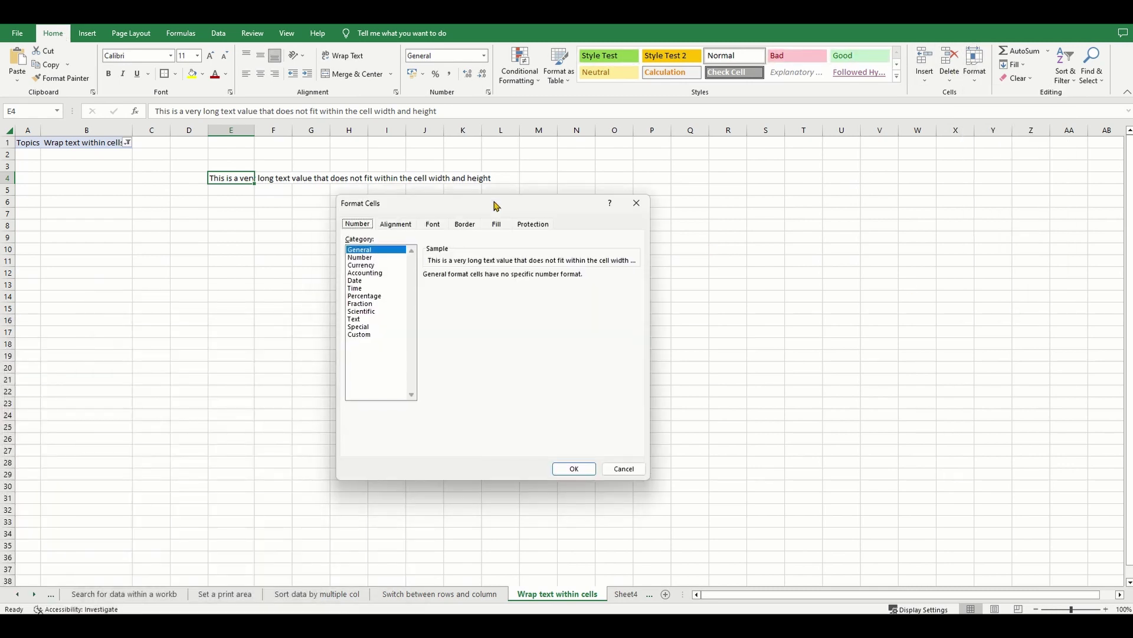
pyautogui.click(401, 230)
pyautogui.click(389, 326)
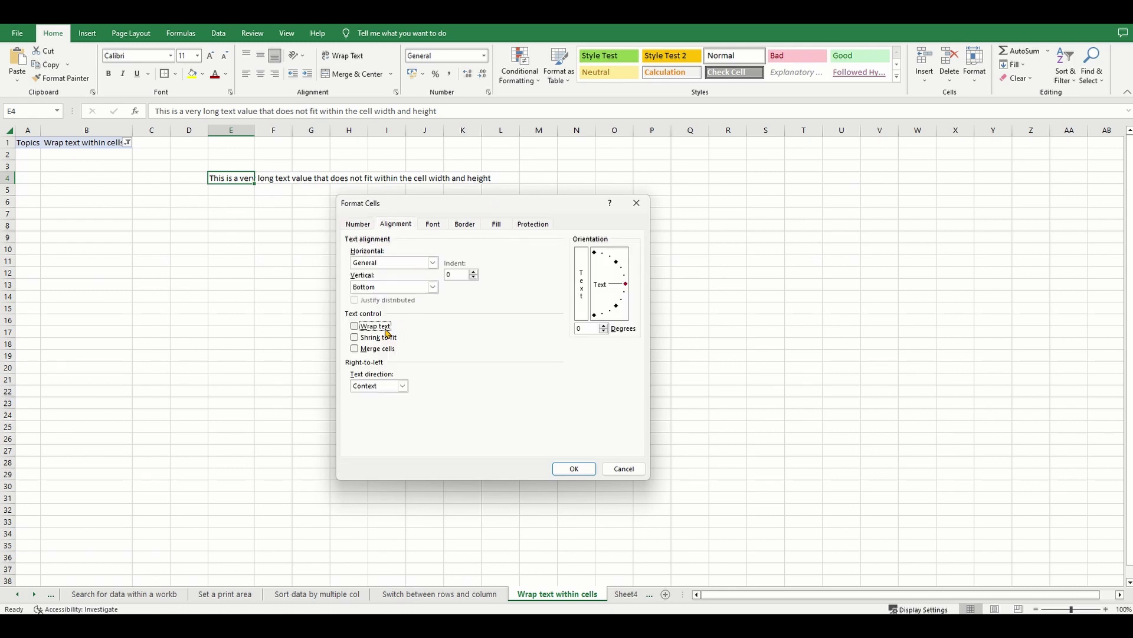
pyautogui.click(579, 470)
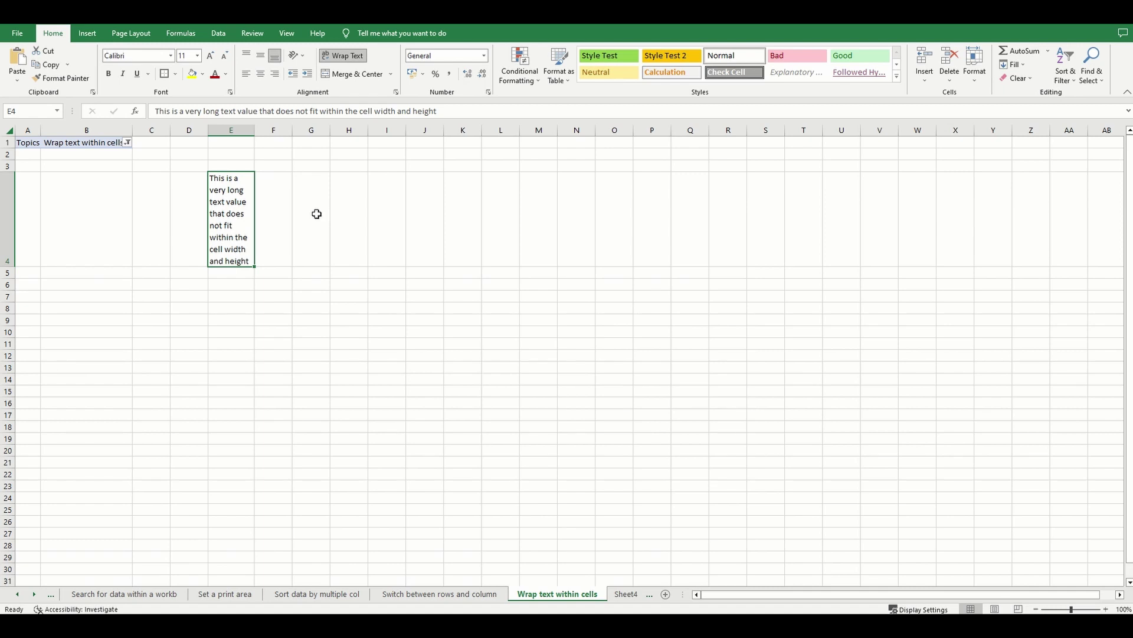
# - Undo the text wrapping in E4, try the direct Wrap Text command on the cell and undo that as well
pyautogui.hotkey('ctrl', 'z')
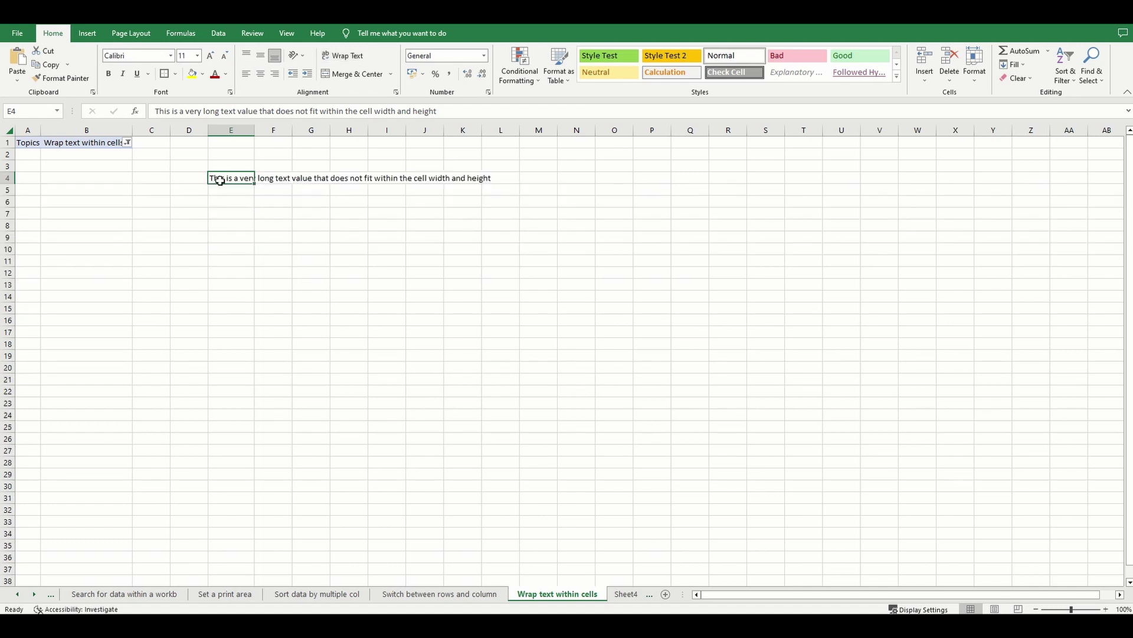
pyautogui.click(346, 59)
pyautogui.hotkey('ctrl', 'z')
# - Wrap the long text within cell E4 by enabling the Wrap text option in Format Cells
pyautogui.click(225, 204)
pyautogui.click(229, 181)
pyautogui.hotkey('ctrl', '1')
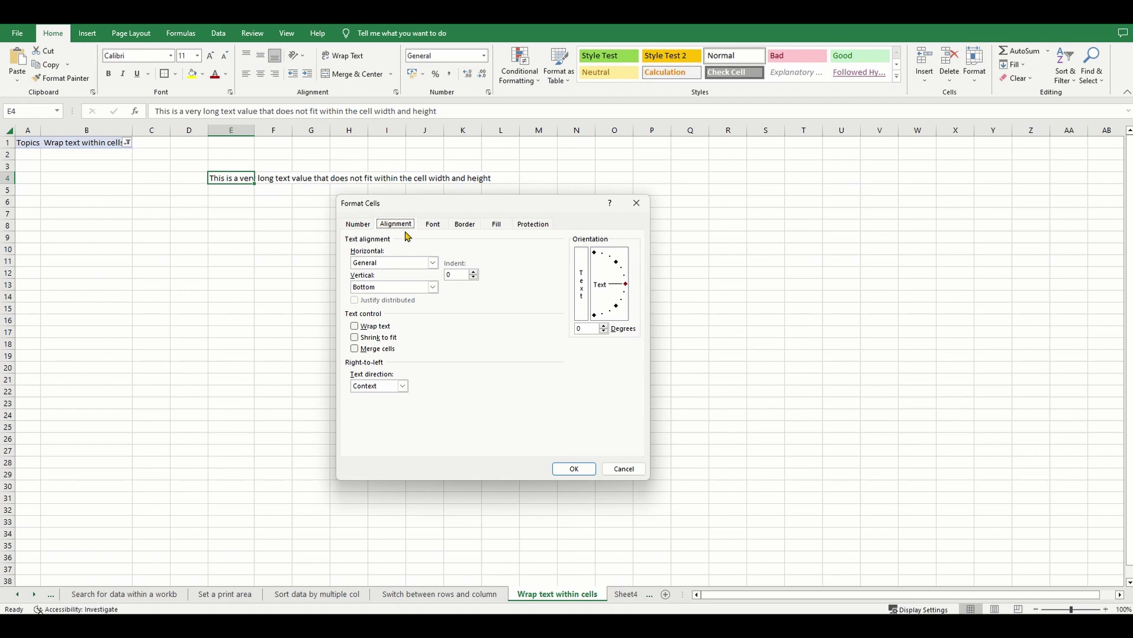
pyautogui.click(374, 329)
pyautogui.click(582, 470)
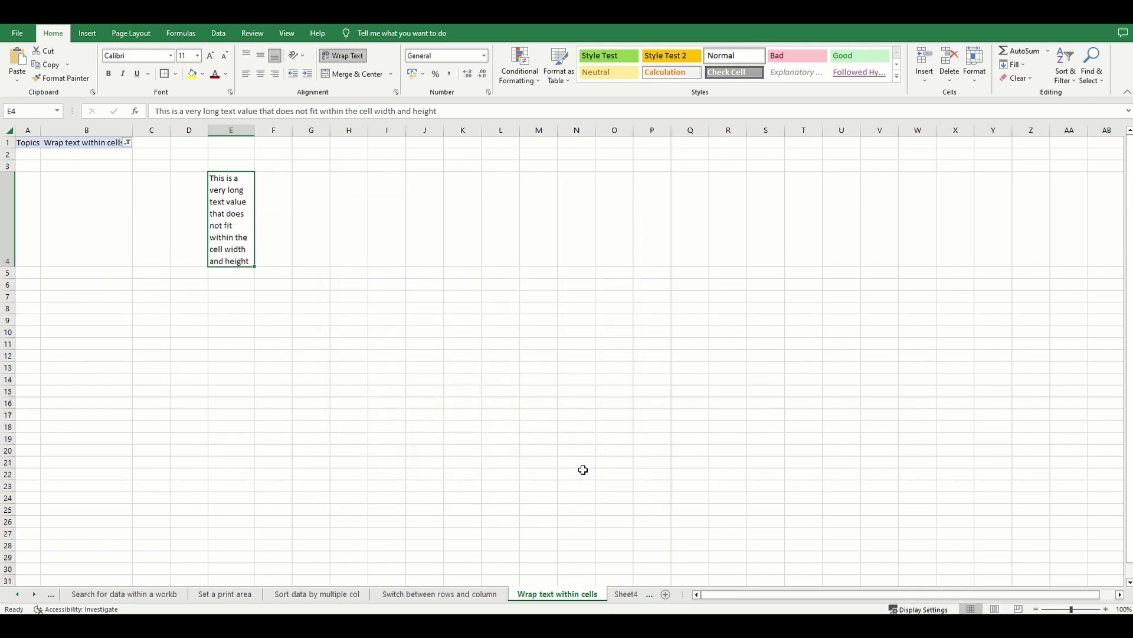
pyautogui.click(463, 319)
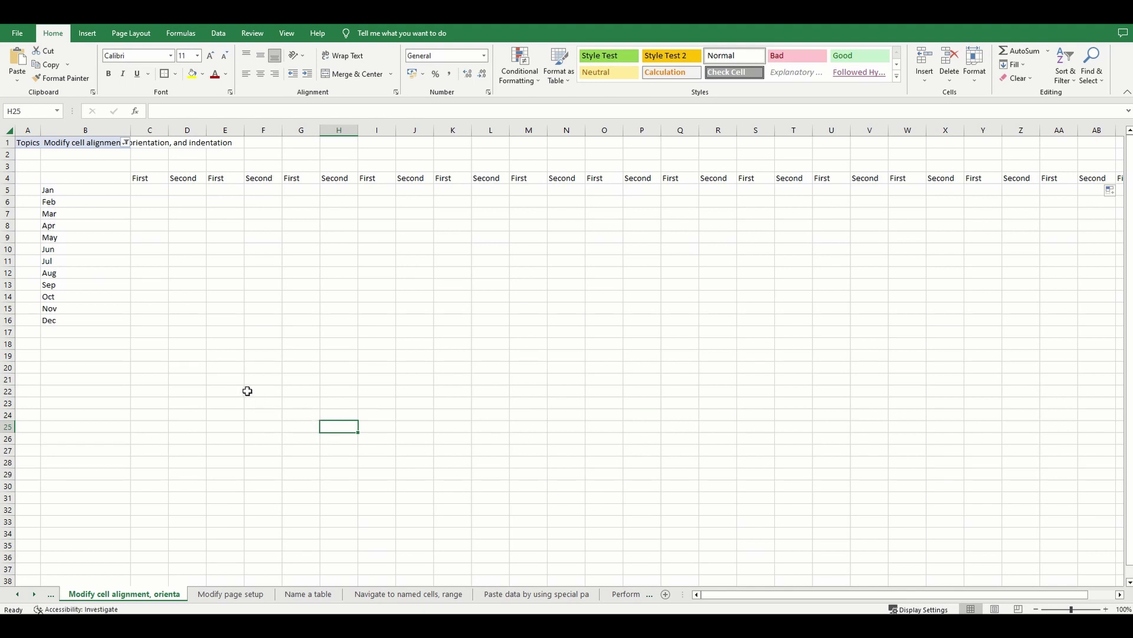
# - Examine the alternating First and Second headings along row 4 of the cell alignment sheet
pyautogui.click(142, 177)
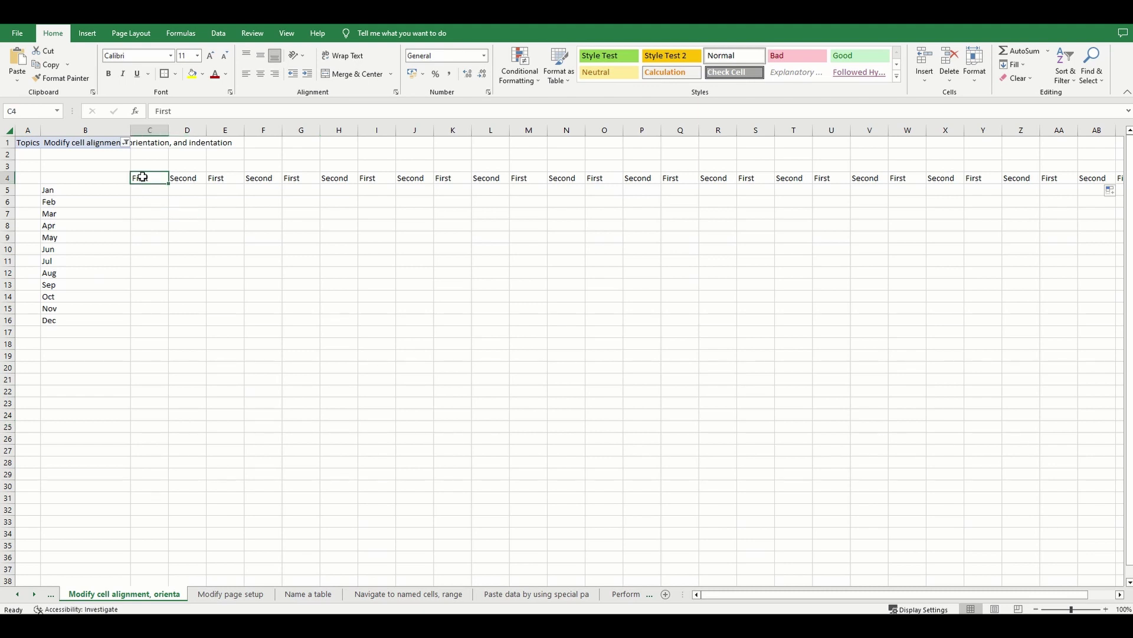
pyautogui.press('Right')
pyautogui.press('Right')
pyautogui.press('Right')
pyautogui.press('Right')
pyautogui.press('Right')
pyautogui.press('Right')
pyautogui.press('Right')
pyautogui.press('Right')
pyautogui.press('Right')
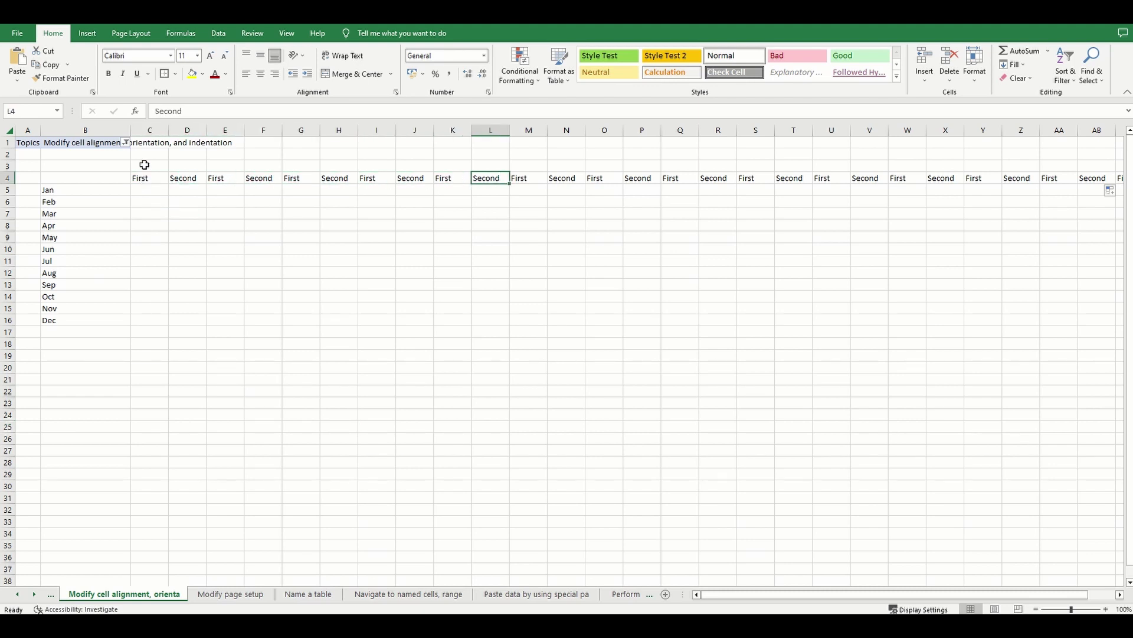
pyautogui.moveTo(767, 594)
pyautogui.mouseDown()
pyautogui.moveTo(826, 596)
pyautogui.moveTo(749, 599)
pyautogui.mouseUp()
# - Select the row 4 headings from C4 to AE4 and angle their text counterclockwise
pyautogui.click(151, 177)
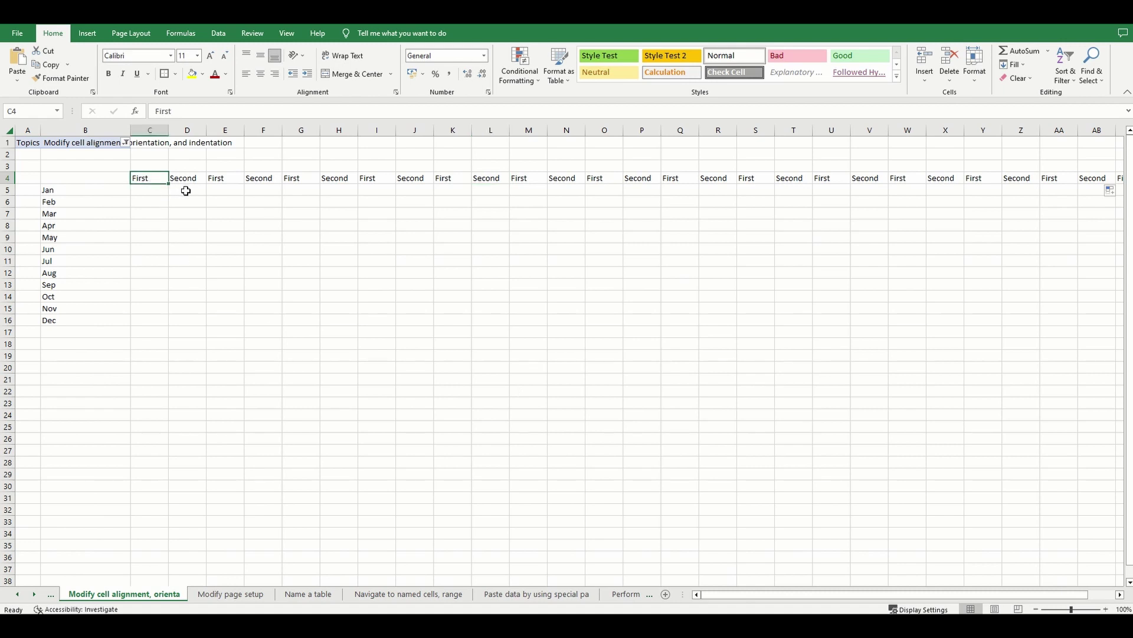
pyautogui.hotkey('ctrl', 'shift', 'Right')
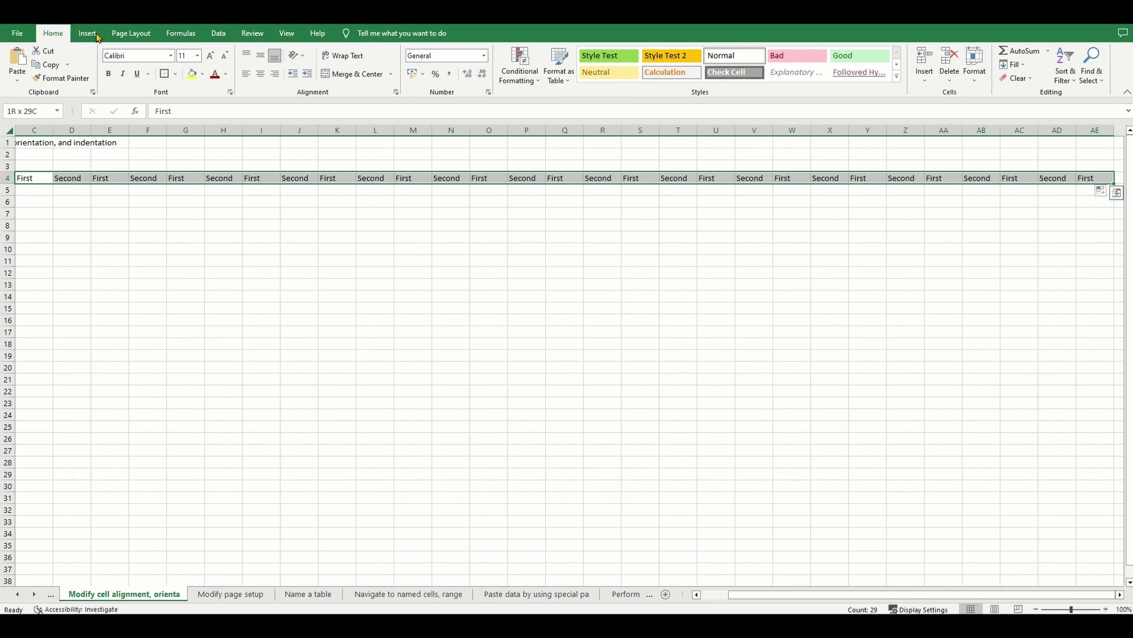
pyautogui.click(304, 57)
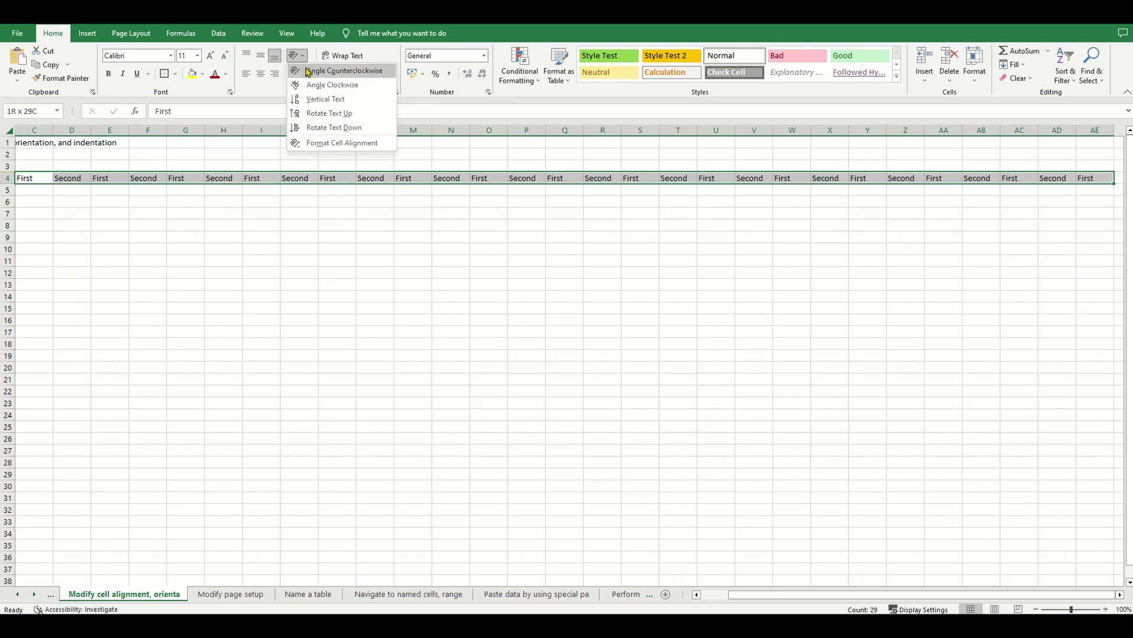
pyautogui.click(380, 72)
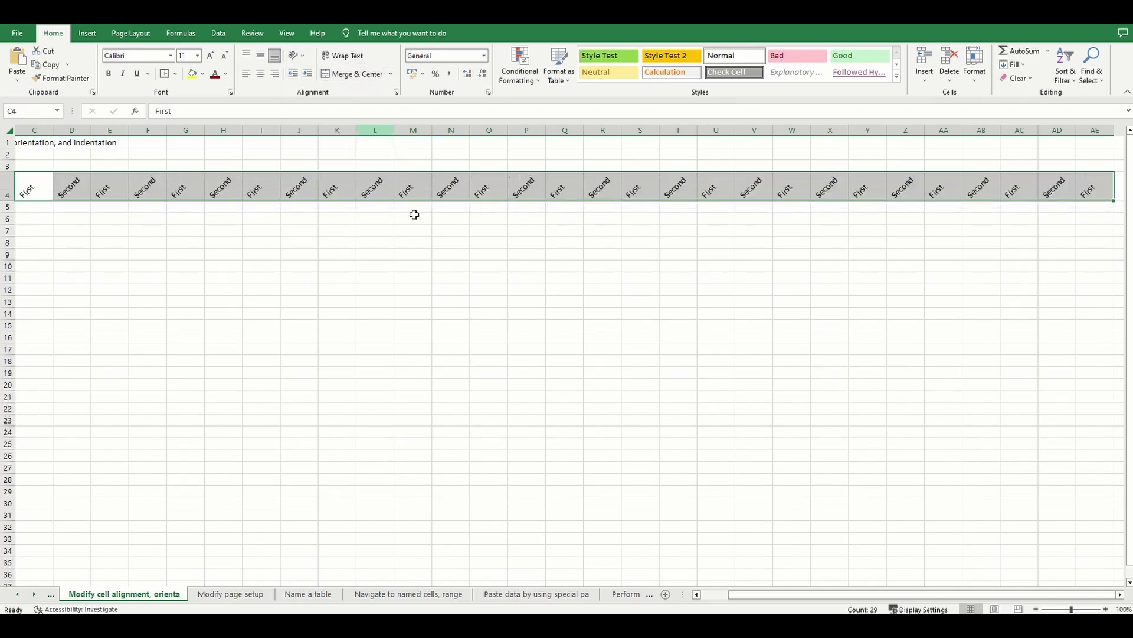
# - Set the orientation of the selected row 4 headings to 75 degrees in the cell alignment settings
pyautogui.moveTo(785, 595); pyautogui.dragTo(717, 597)
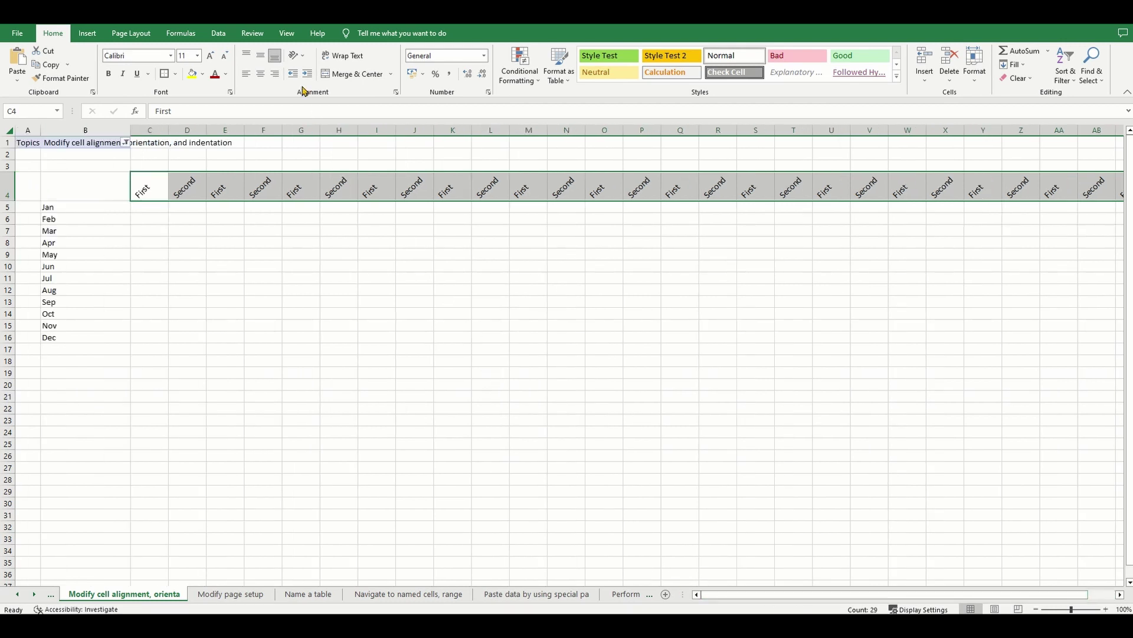
pyautogui.click(303, 57)
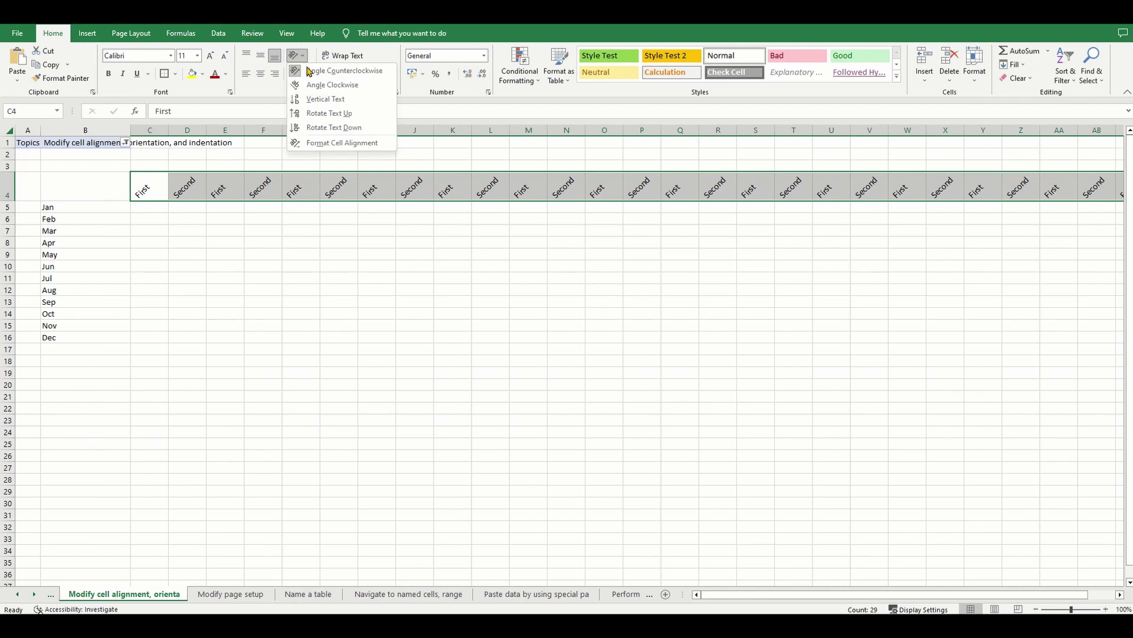
pyautogui.click(339, 148)
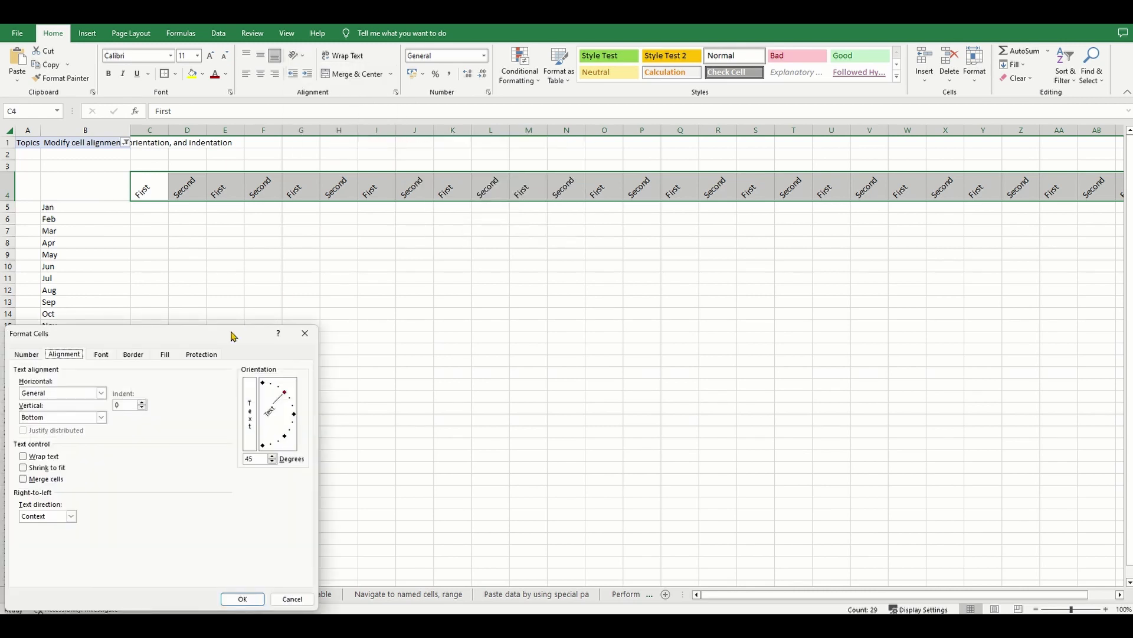
pyautogui.moveTo(233, 335); pyautogui.dragTo(524, 244)
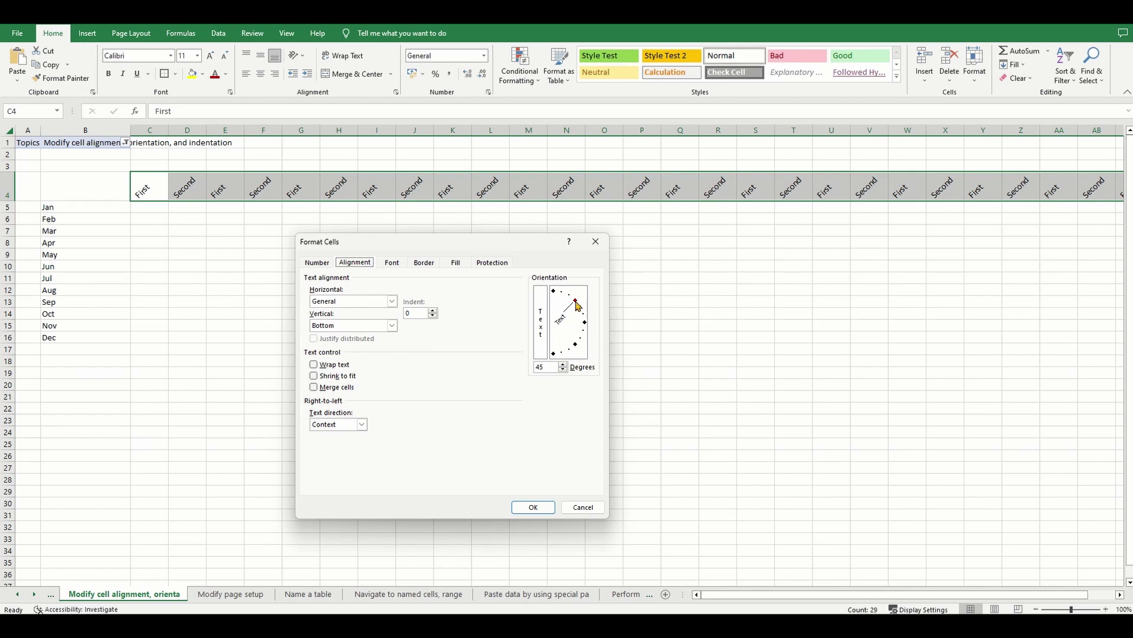
pyautogui.moveTo(577, 305); pyautogui.dragTo(574, 300)
pyautogui.click(542, 367)
pyautogui.press('BackSpace')
pyautogui.press('BackSpace')
pyautogui.write('75')
pyautogui.click(549, 508)
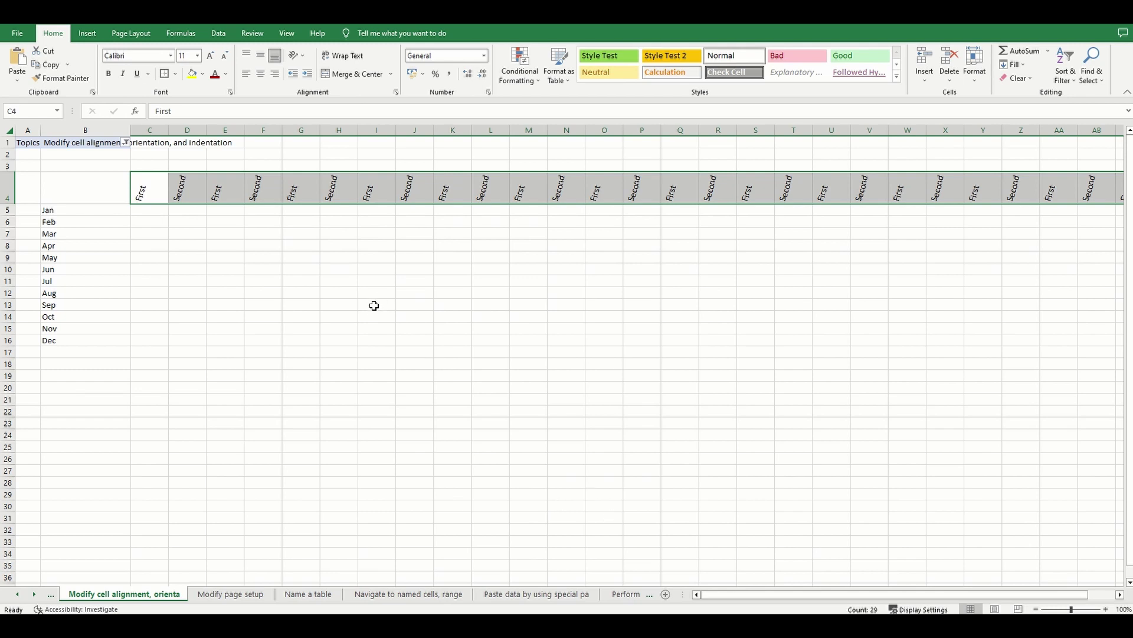
# - Center the row 4 headings horizontally and align them to the middle vertically
pyautogui.click(261, 74)
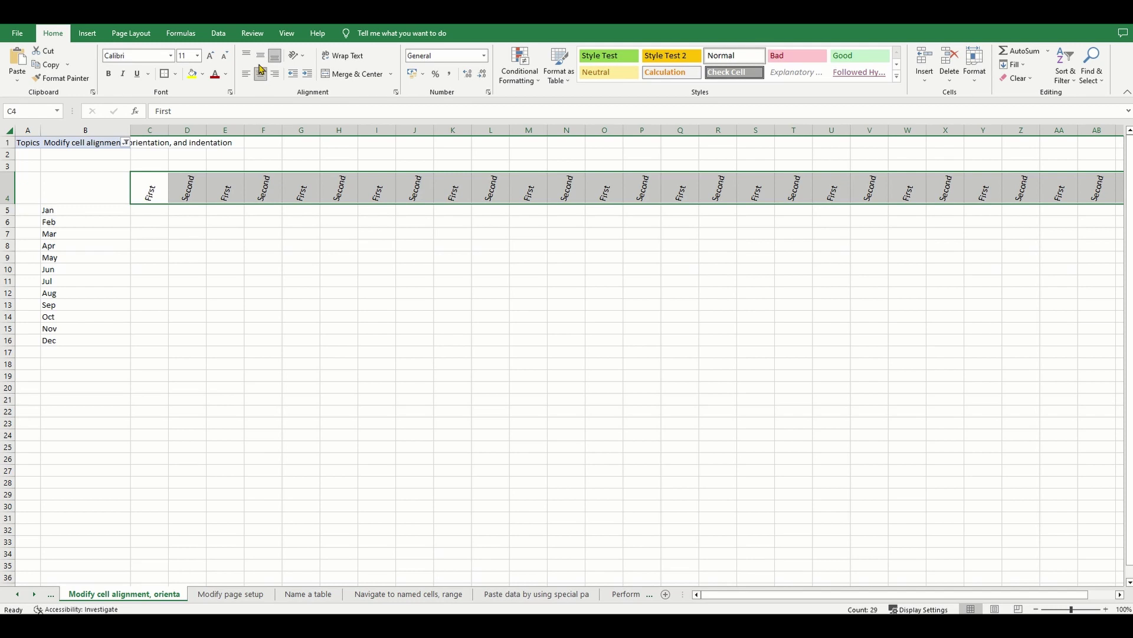
pyautogui.click(260, 59)
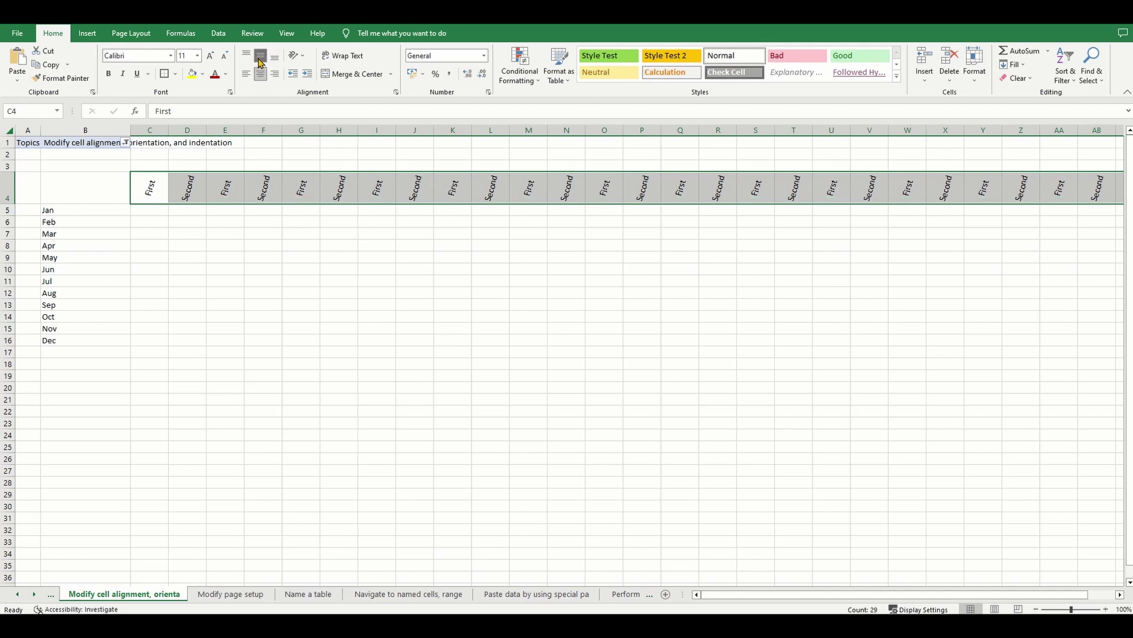
pyautogui.click(261, 75)
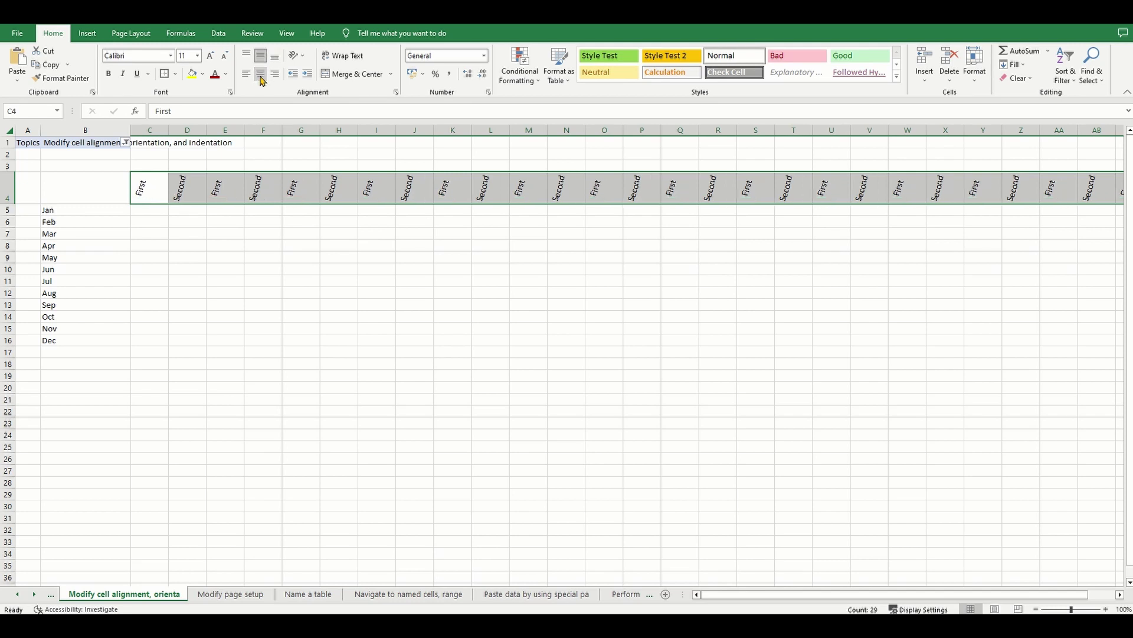
pyautogui.click(261, 75)
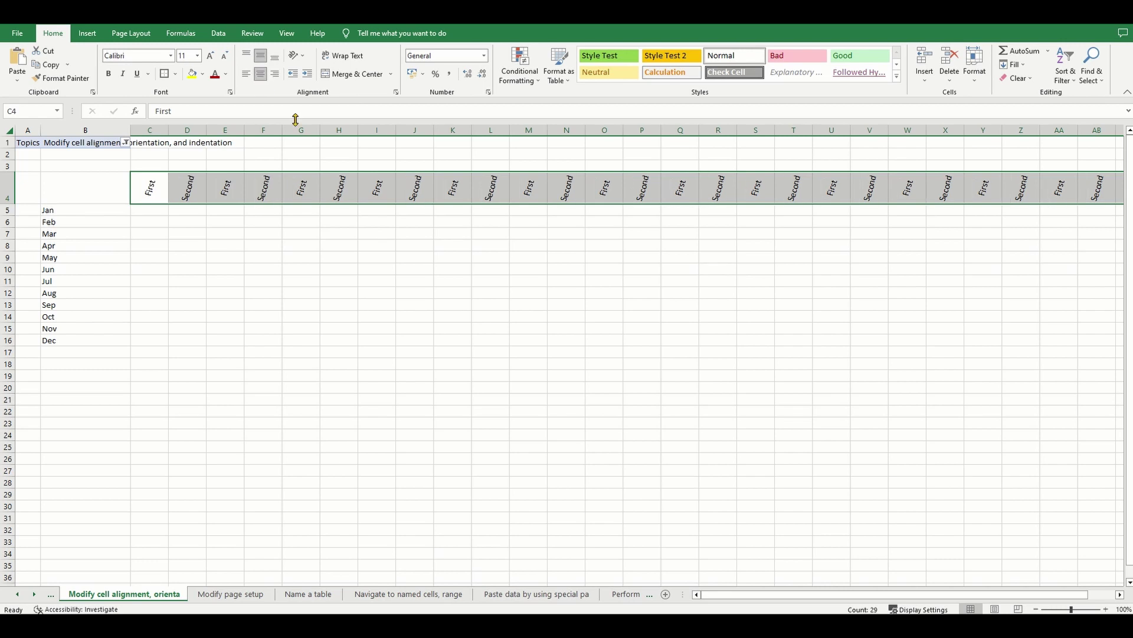
# - Apply thick outside borders to the row 4 headings and deselect them
pyautogui.click(175, 74)
pyautogui.click(213, 204)
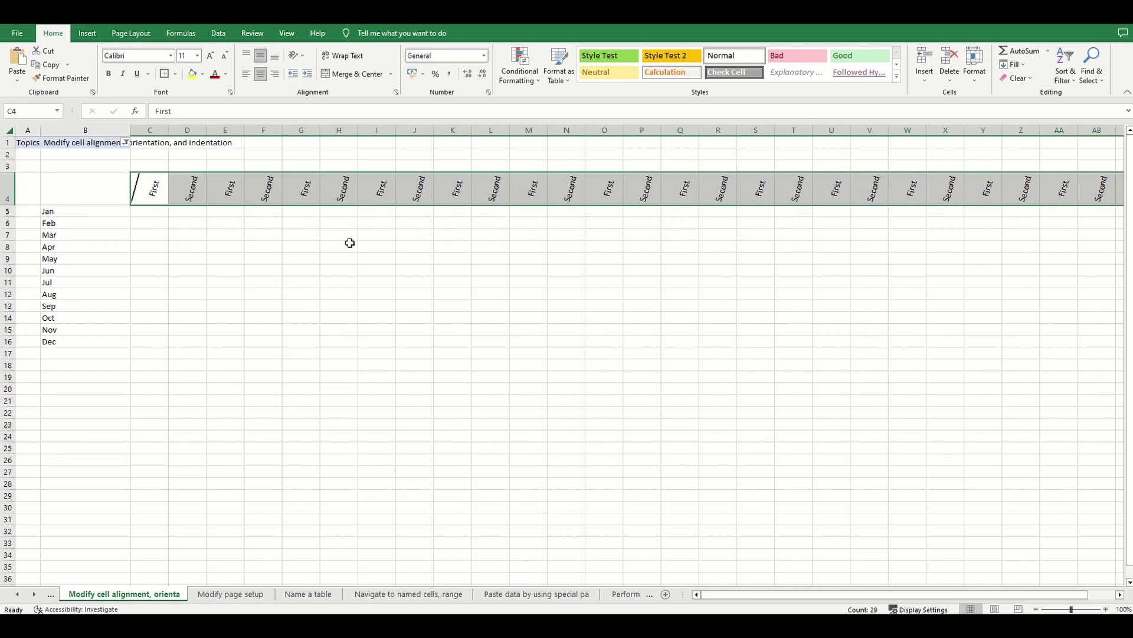
pyautogui.click(427, 283)
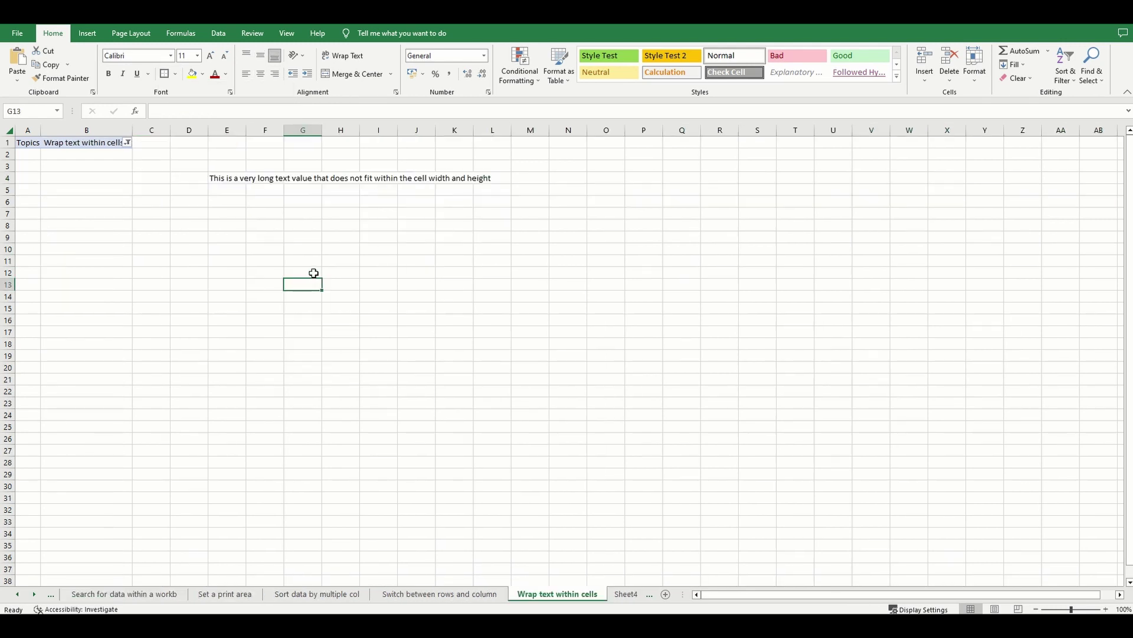
pyautogui.click(219, 178)
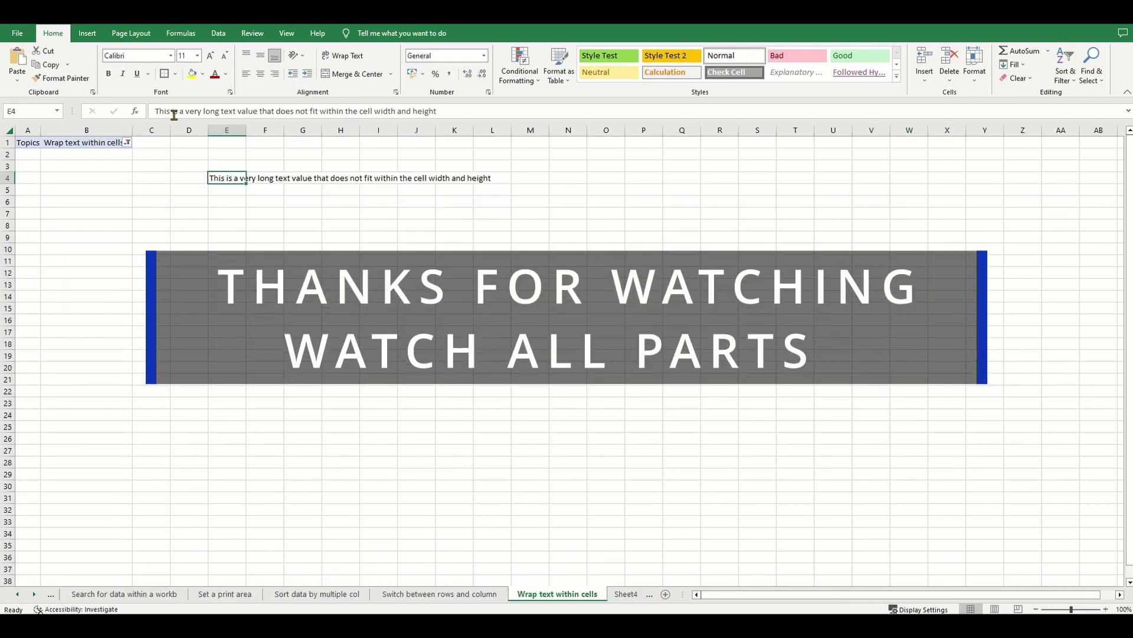
pyautogui.moveTo(155, 111); pyautogui.dragTo(472, 97)
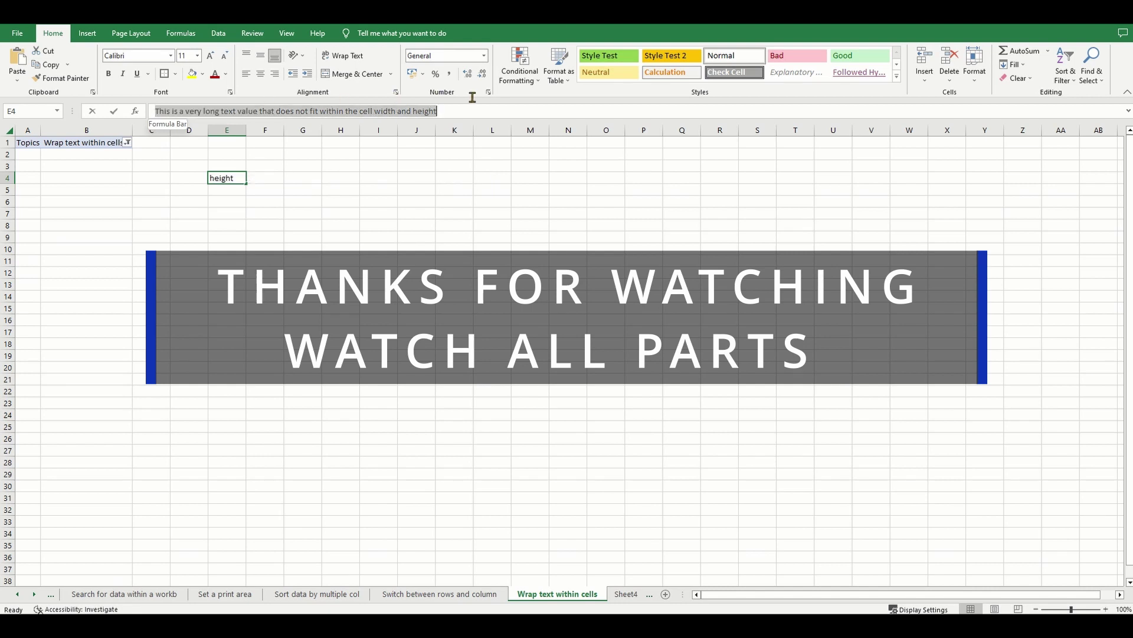
pyautogui.click(371, 250)
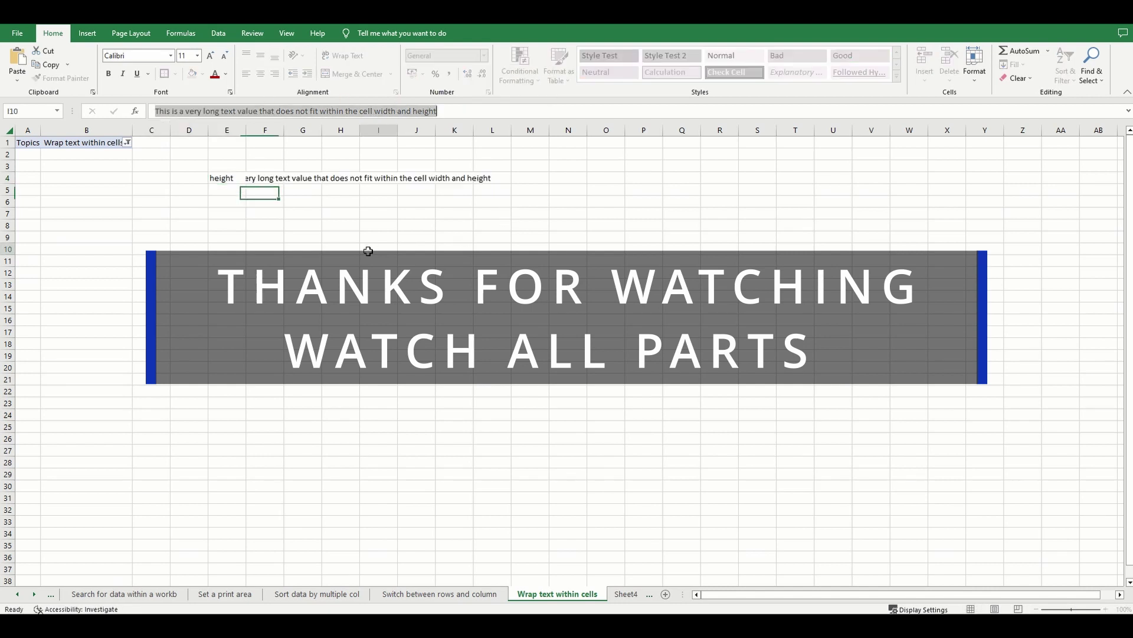
pyautogui.click(218, 174)
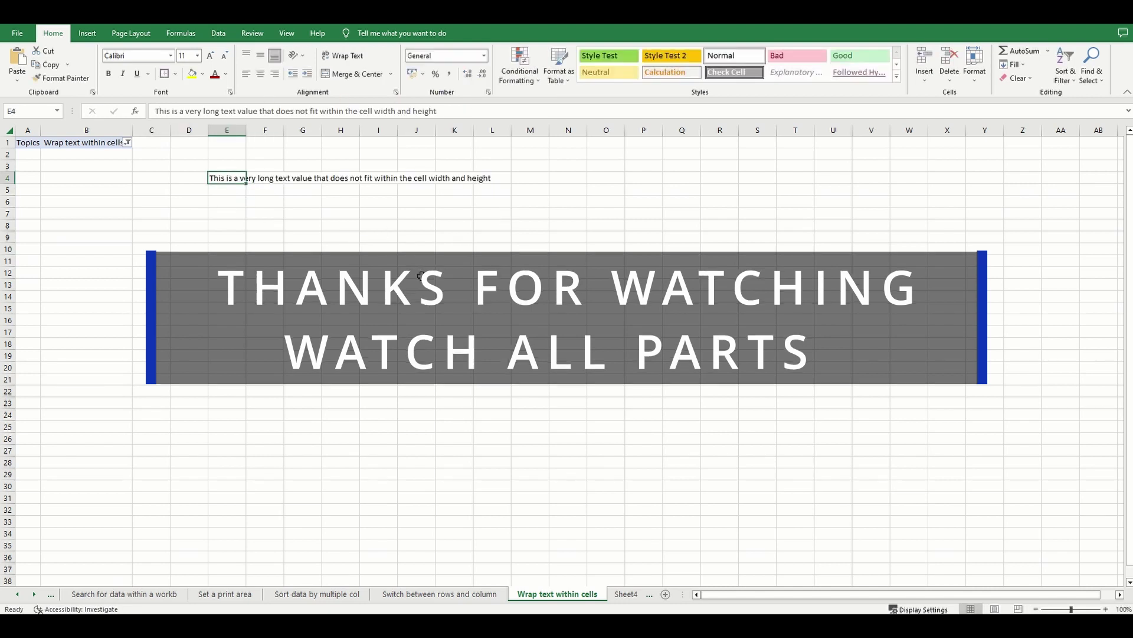